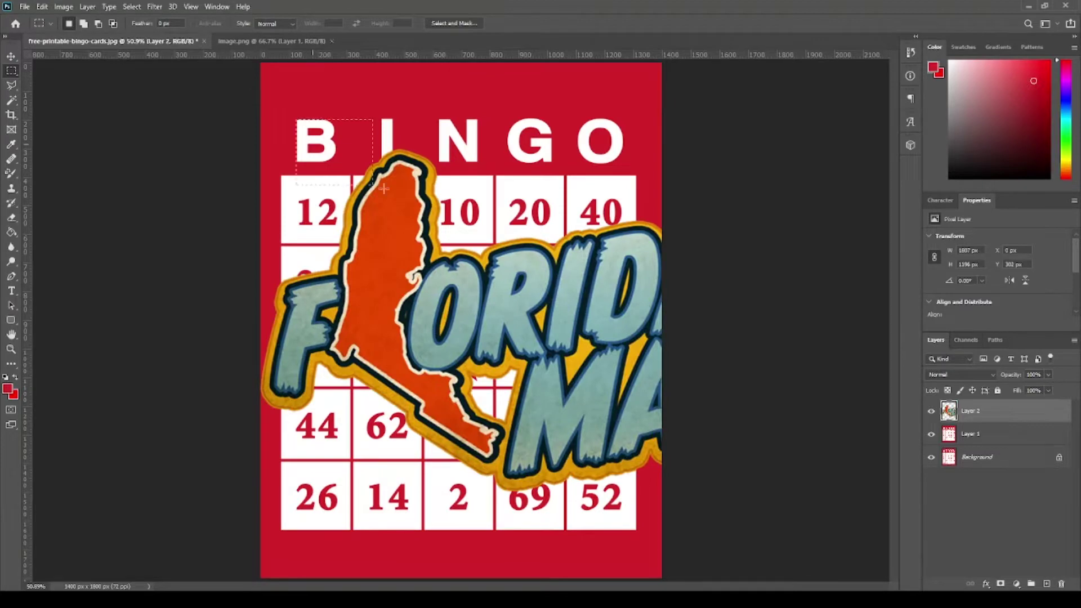
# - Scale down the Florida Man logo and move it over the card's header
pyautogui.hotkey('ctrl', 't')
pyautogui.moveTo(777, 488); pyautogui.dragTo(683, 427)
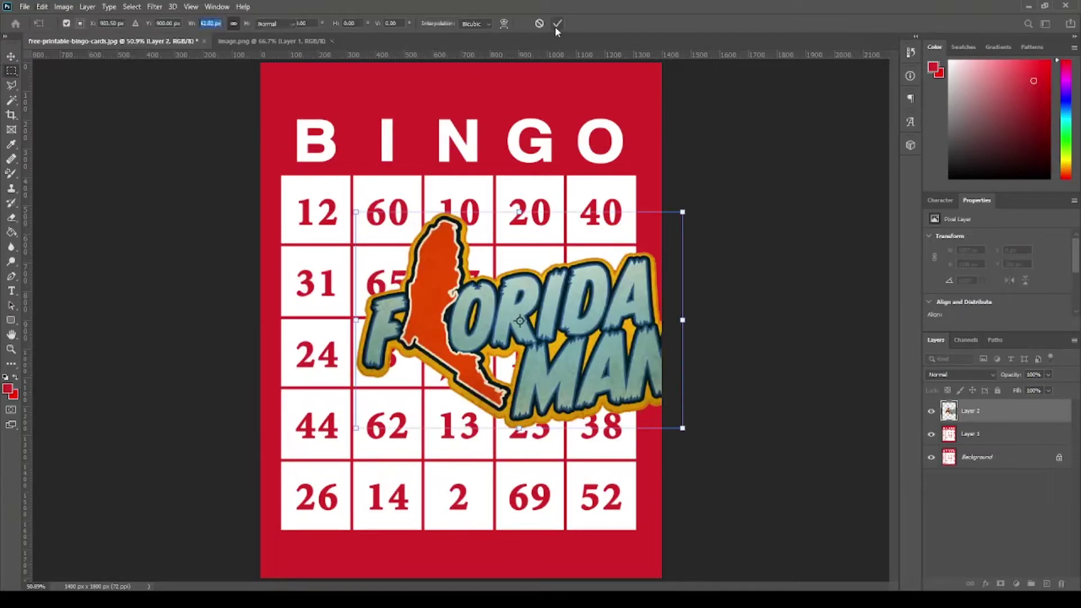
pyautogui.click(555, 27)
pyautogui.press('v')
pyautogui.moveTo(591, 386); pyautogui.dragTo(510, 217)
# - Move the bingo card artwork layer down about 110 px to make room for the header
pyautogui.click(974, 434)
pyautogui.hotkey('ctrl', 'a')
pyautogui.hotkey('ctrl', 'd')
pyautogui.press('m')
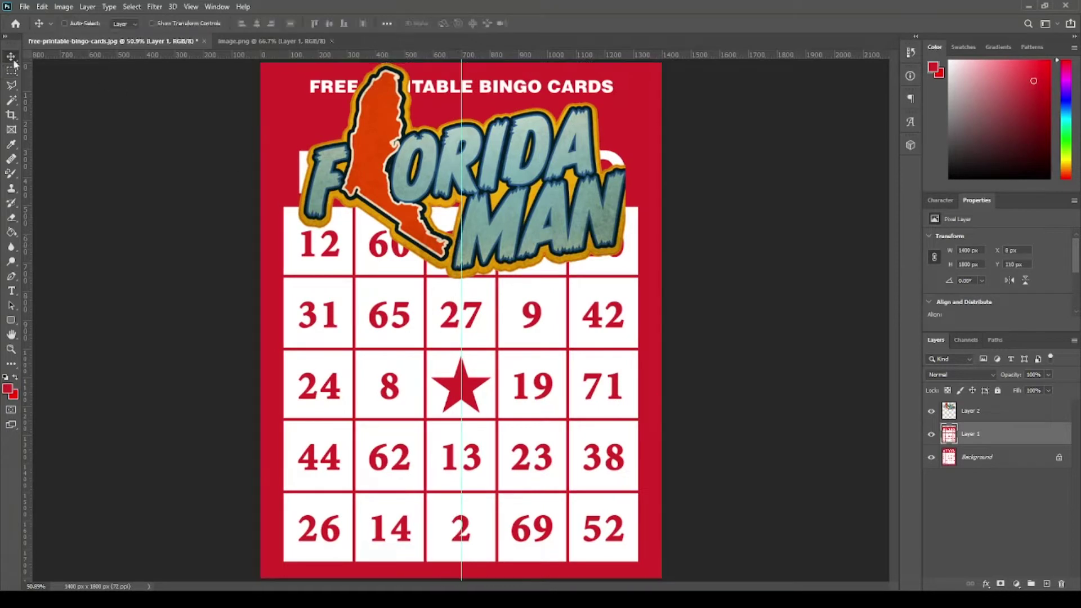
# - Scale the Florida Man logo to 50% and centre it at the top of the card
pyautogui.hotkey('ctrl', 't')
pyautogui.click(264, 23)
pyautogui.write('50%')
pyautogui.press('Return')
pyautogui.moveTo(498, 199); pyautogui.dragTo(498, 145)
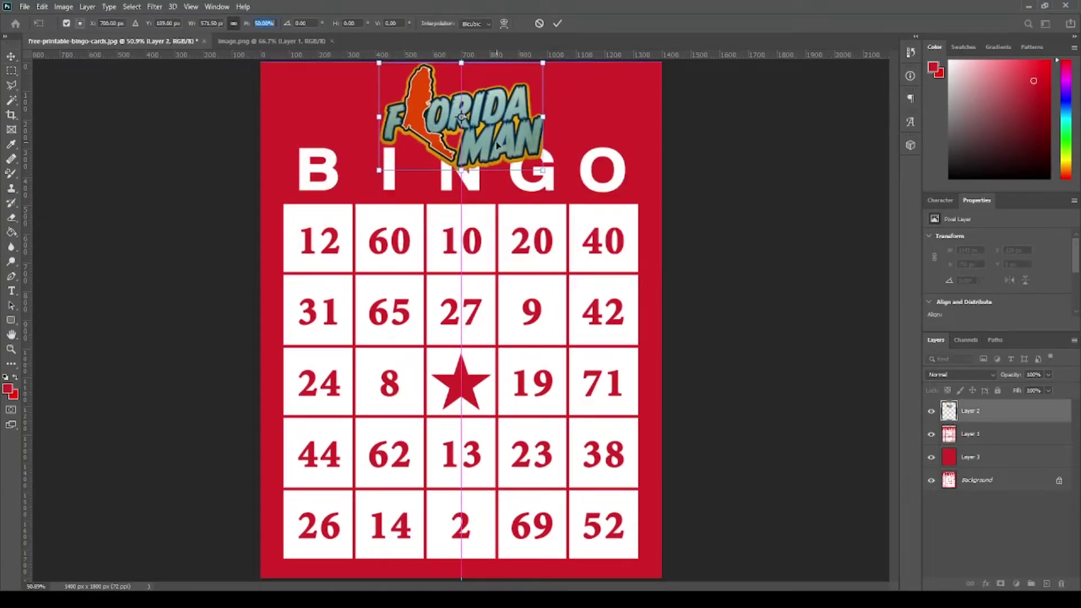
pyautogui.moveTo(191, 23); pyautogui.dragTo(3, 4)
pyautogui.click(557, 23)
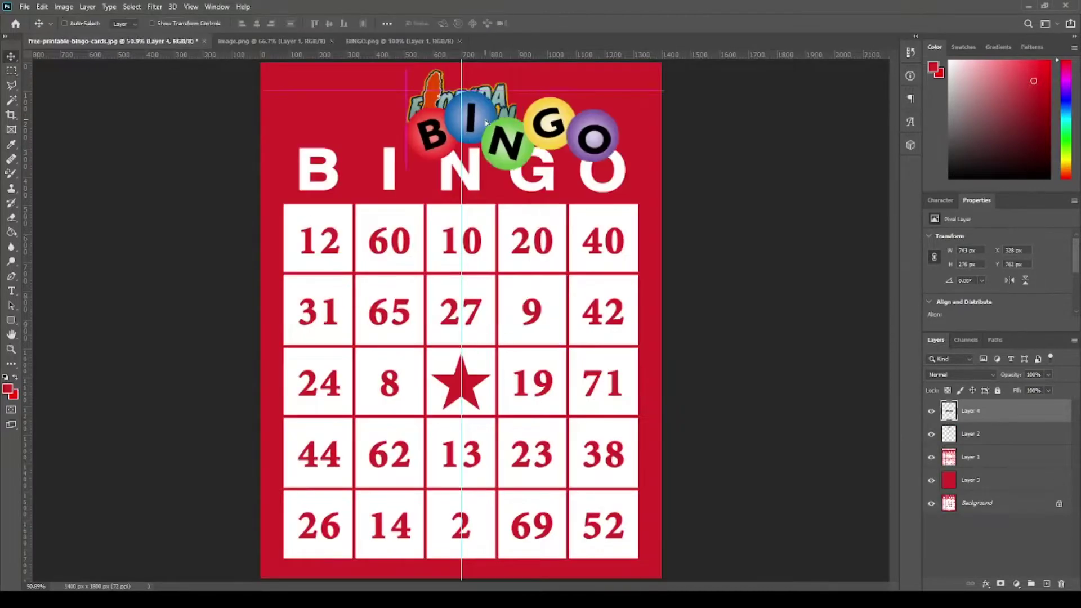
# - Arrange the Florida Man logo and the coloured BINGO balls side by side in the header above the grid
pyautogui.moveTo(498, 111); pyautogui.dragTo(388, 140)
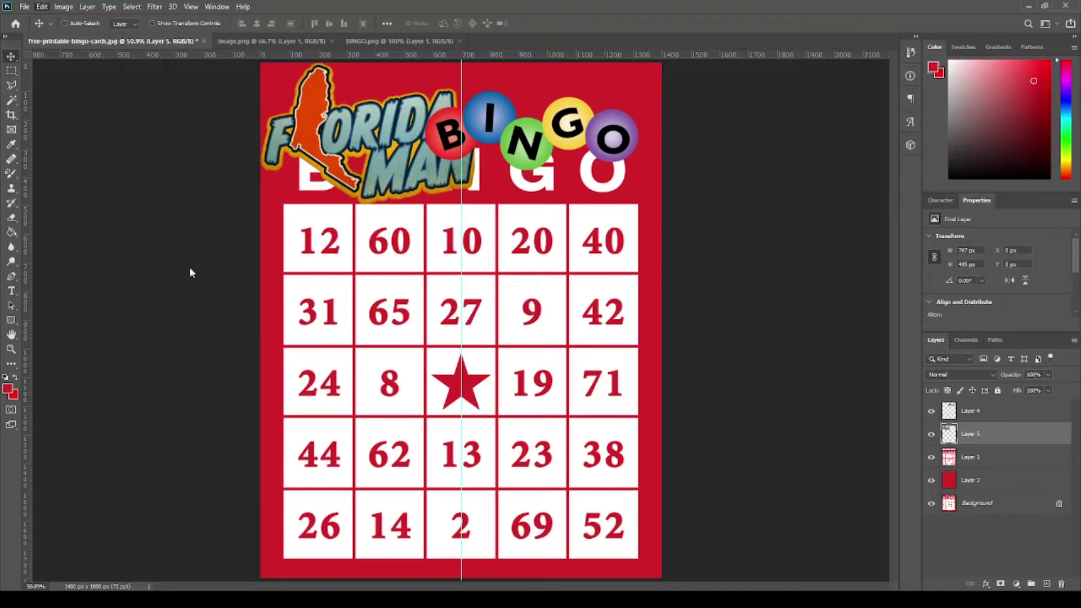
pyautogui.moveTo(474, 133); pyautogui.dragTo(454, 130)
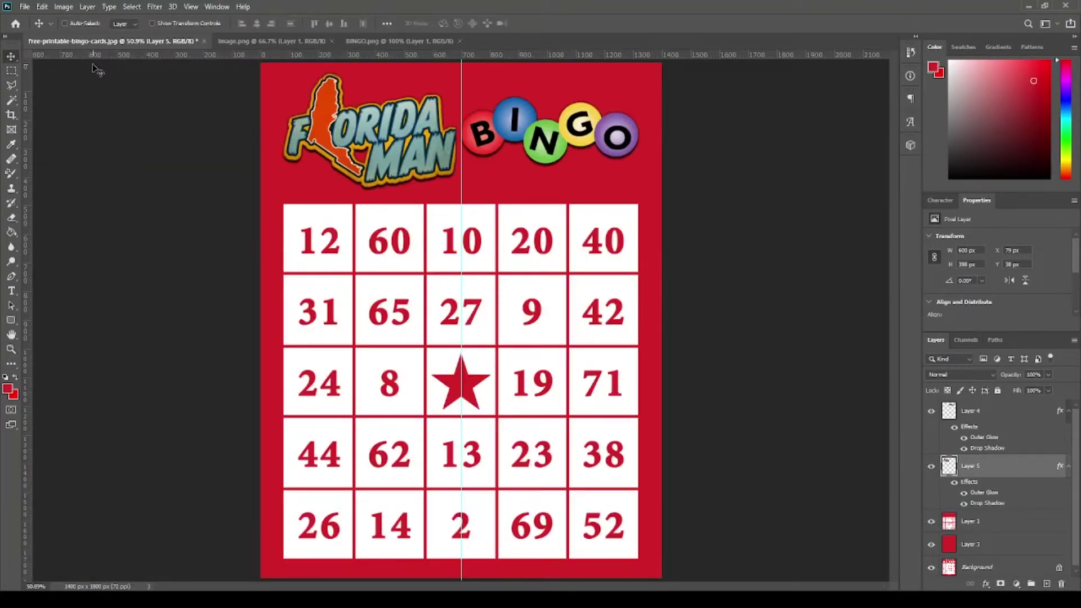
pyautogui.click(972, 410)
pyautogui.click(1030, 470)
pyautogui.click(985, 413)
pyautogui.click(985, 467)
pyautogui.click(985, 412)
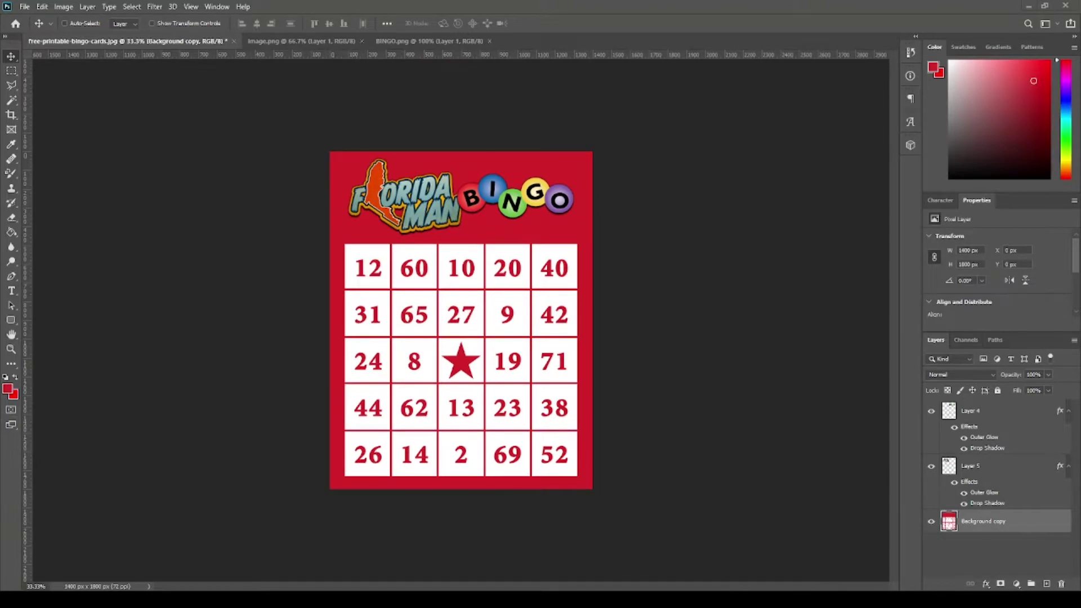
# - Group and merge the two logo layers and the card background into a single layer
pyautogui.press('h')
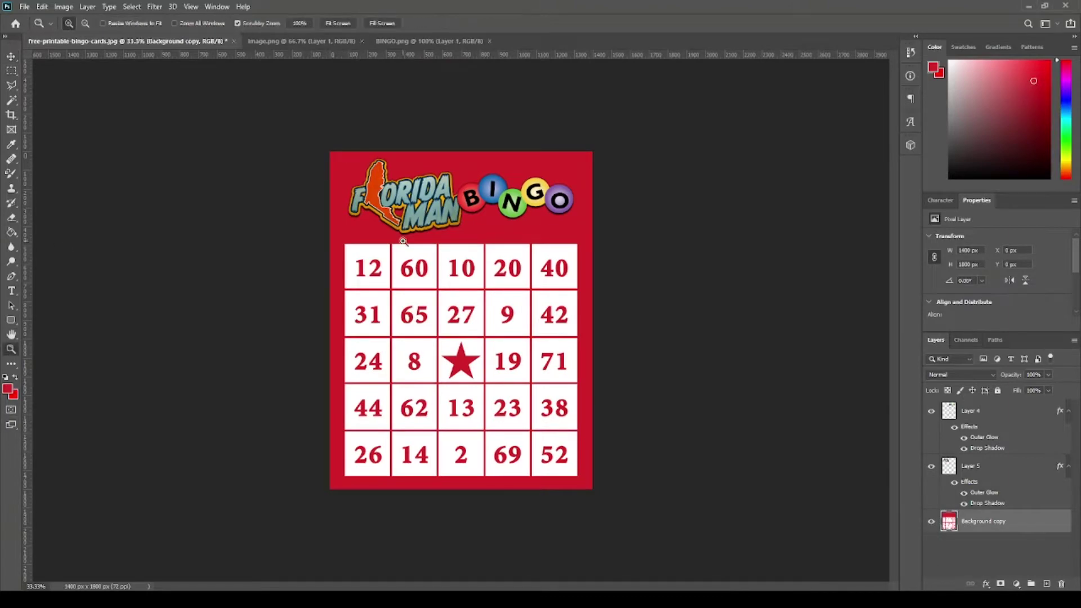
pyautogui.hotkey('ctrl', '1')
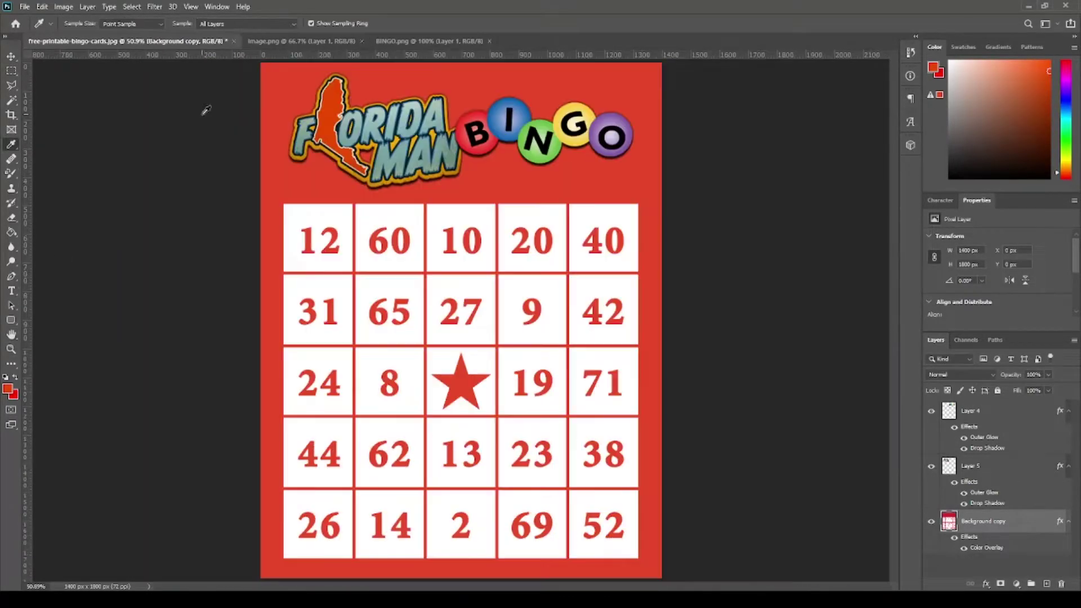
pyautogui.keyDown('shift'); pyautogui.click(996, 415); pyautogui.keyUp('shift')
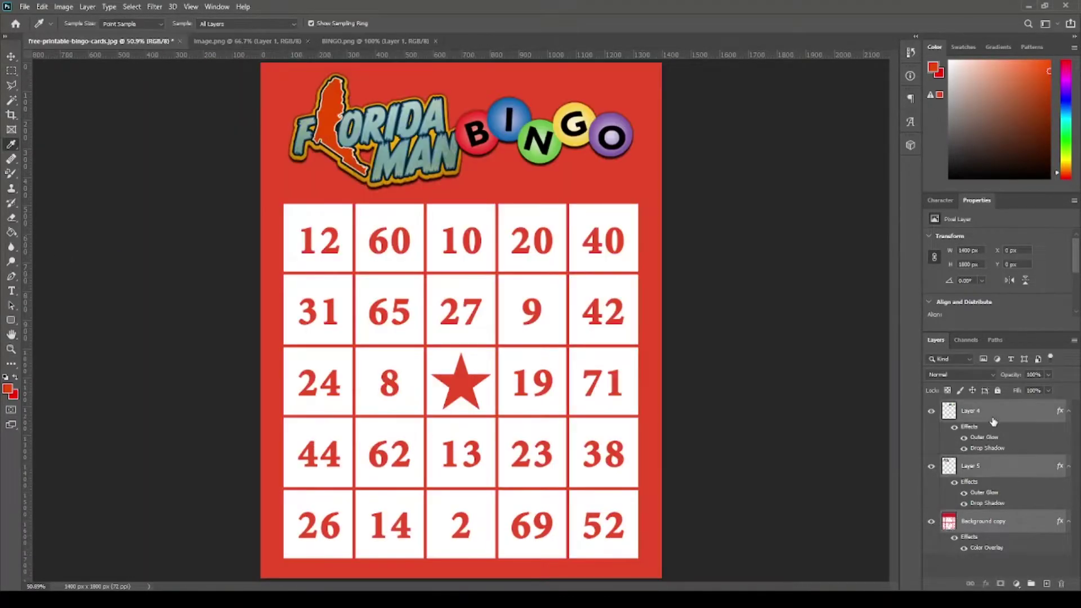
pyautogui.hotkey('ctrl', 'g')
pyautogui.press('m')
pyautogui.hotkey('ctrl', '-')
pyautogui.hotkey('ctrl', '-')
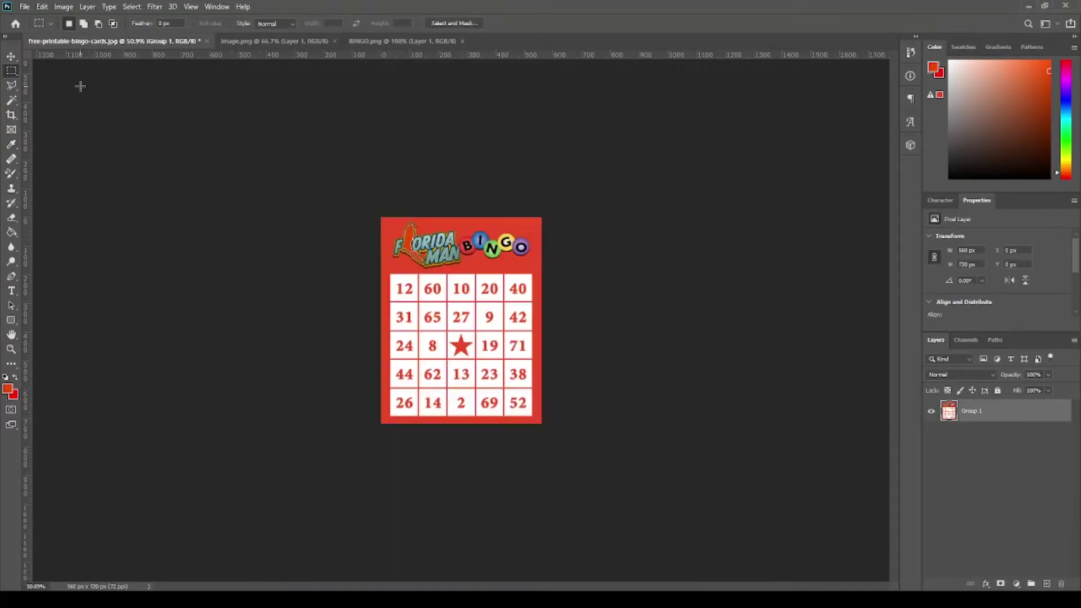
# - Distort the bingo card in IMG_2502.jpg so its corners match the perspective of the top card on the stack
pyautogui.click(274, 41)
pyautogui.click(401, 41)
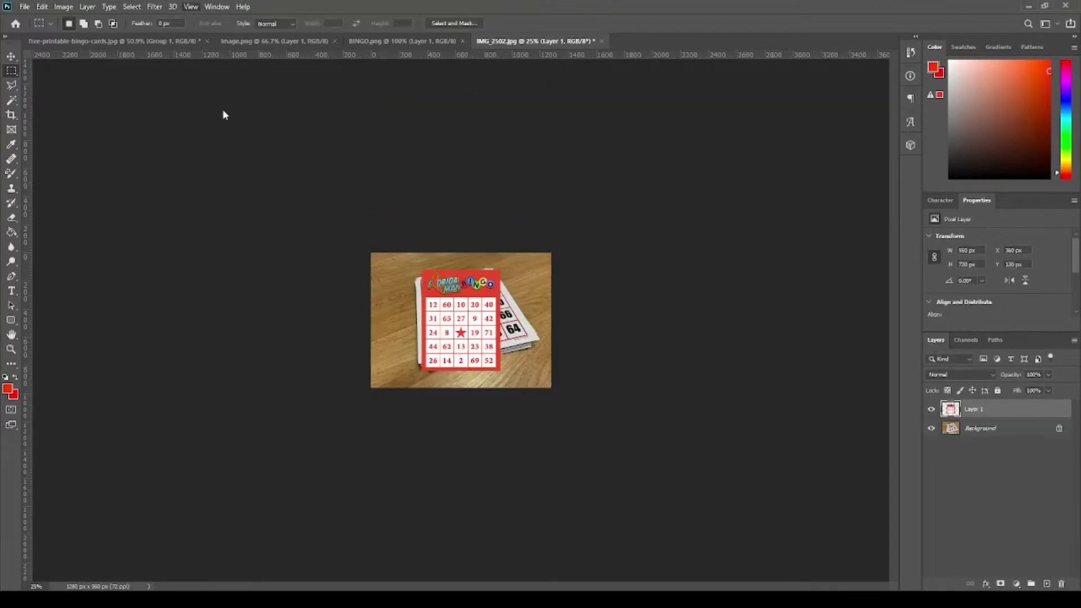
pyautogui.hotkey('ctrl', '1')
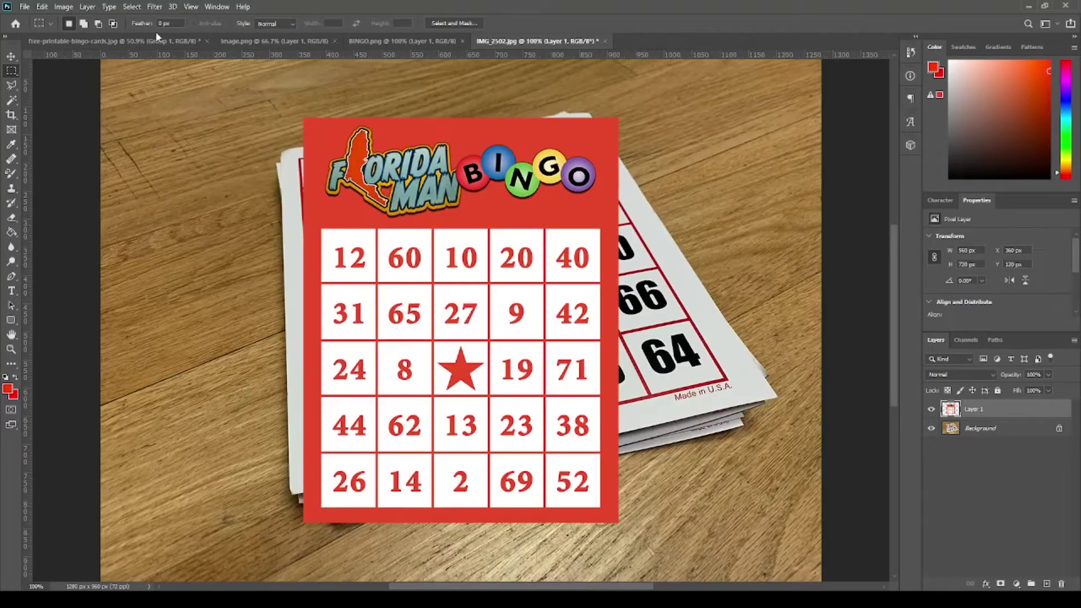
pyautogui.hotkey('ctrl', 't')
pyautogui.moveTo(618, 523); pyautogui.dragTo(777, 397)
pyautogui.moveTo(304, 118); pyautogui.dragTo(277, 149)
pyautogui.moveTo(618, 117); pyautogui.dragTo(588, 109)
pyautogui.moveTo(777, 398); pyautogui.dragTo(782, 397)
pyautogui.moveTo(290, 495); pyautogui.dragTo(288, 505)
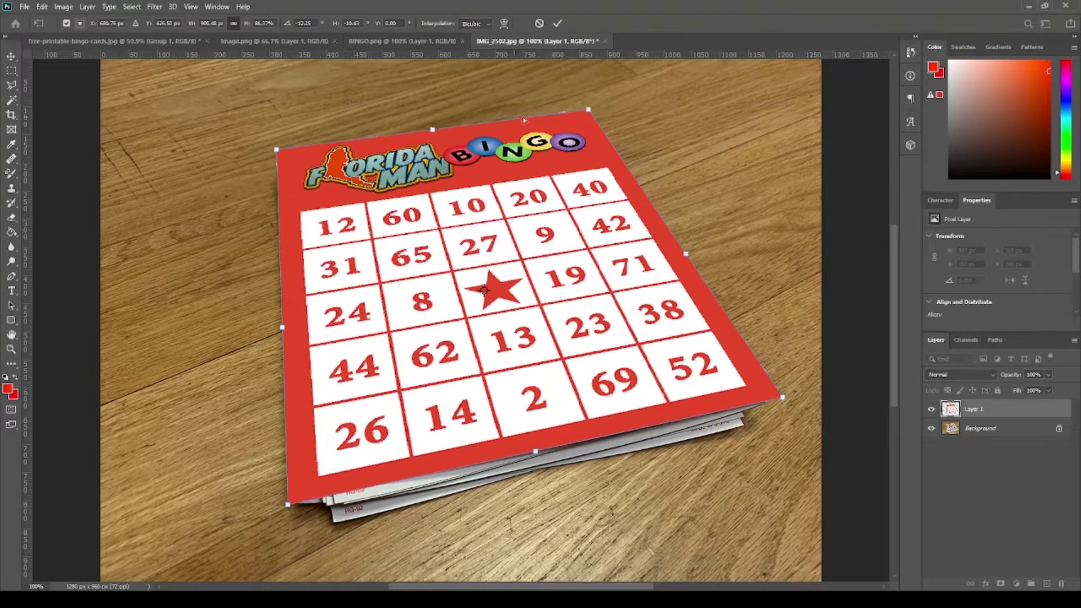
pyautogui.click(557, 23)
# - Merge the distorted card into the table photo and duplicate the merged layer
pyautogui.hotkey('ctrl', 'e')
pyautogui.hotkey('ctrl', 'j')
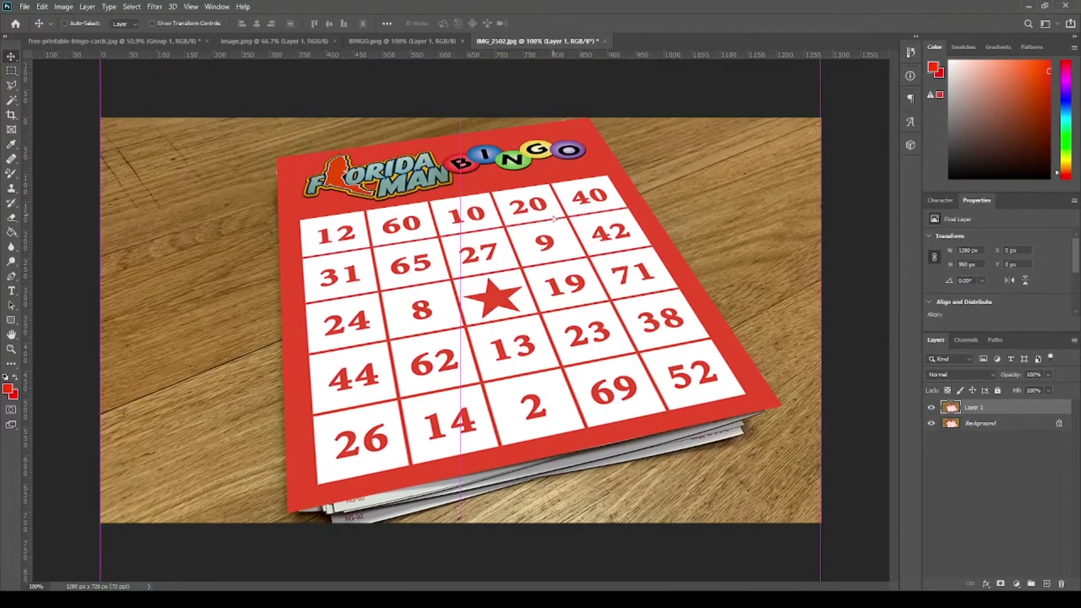
pyautogui.press('z')
pyautogui.scroll(10, 562, 116)
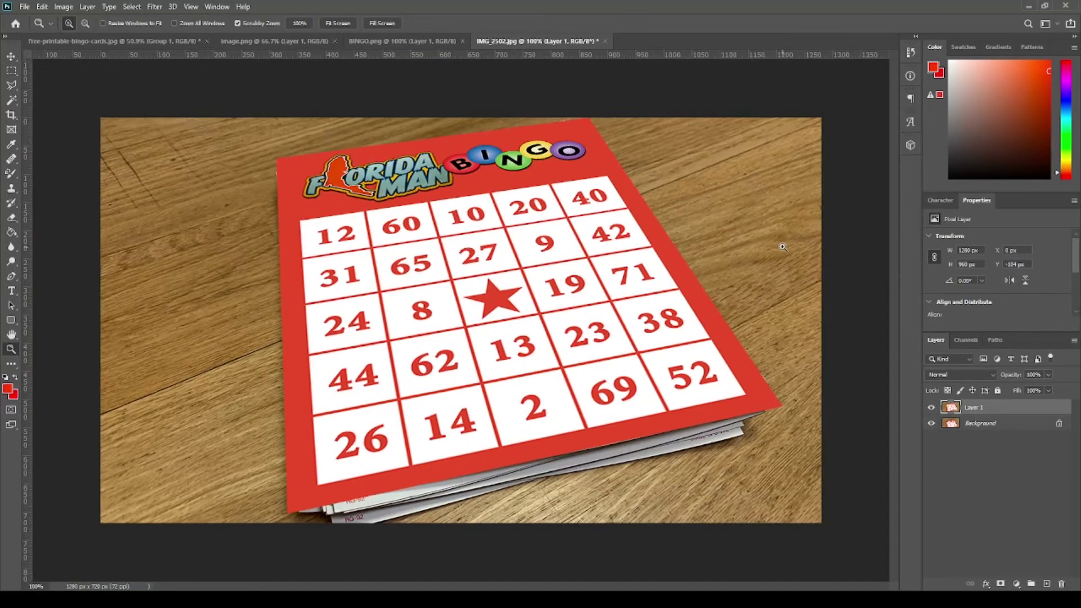
# - Close the source documents BINGO.png and free-printable-bingo-cards.jpg
pyautogui.press('c')
pyautogui.press('m')
pyautogui.click(415, 41)
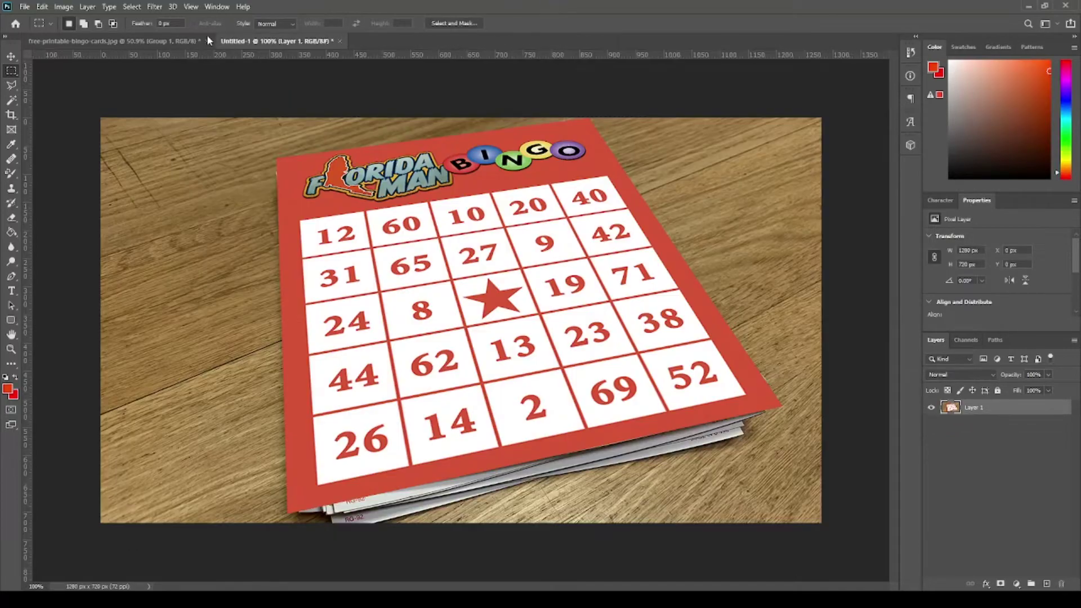
pyautogui.click(208, 41)
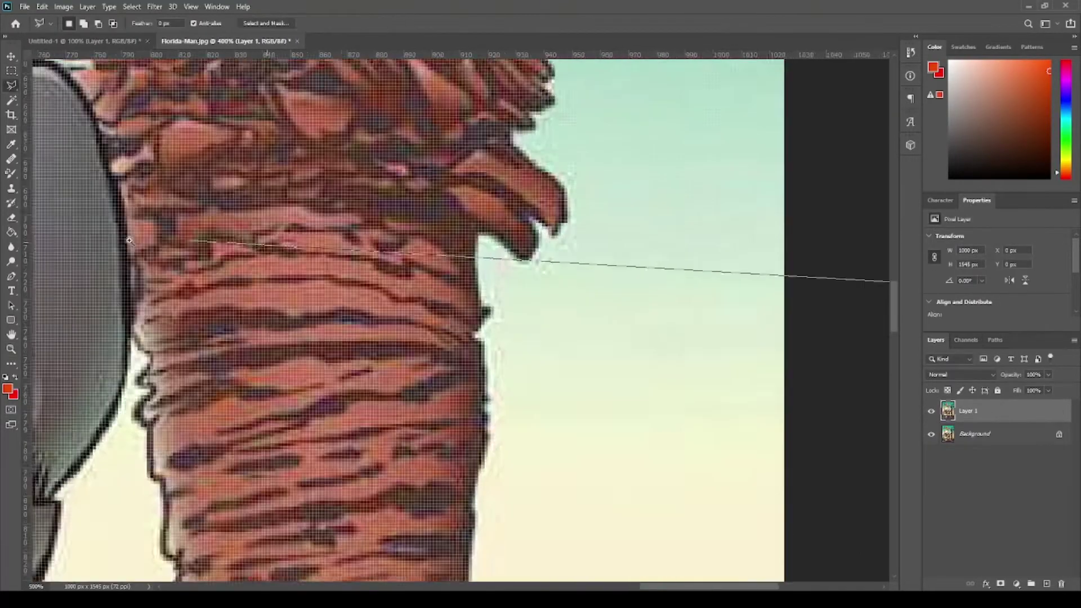
# - Trace a polygonal lasso outline in Florida-Man.jpg around the rounded grey shape in front of the palm trunk
pyautogui.click(361, 513)
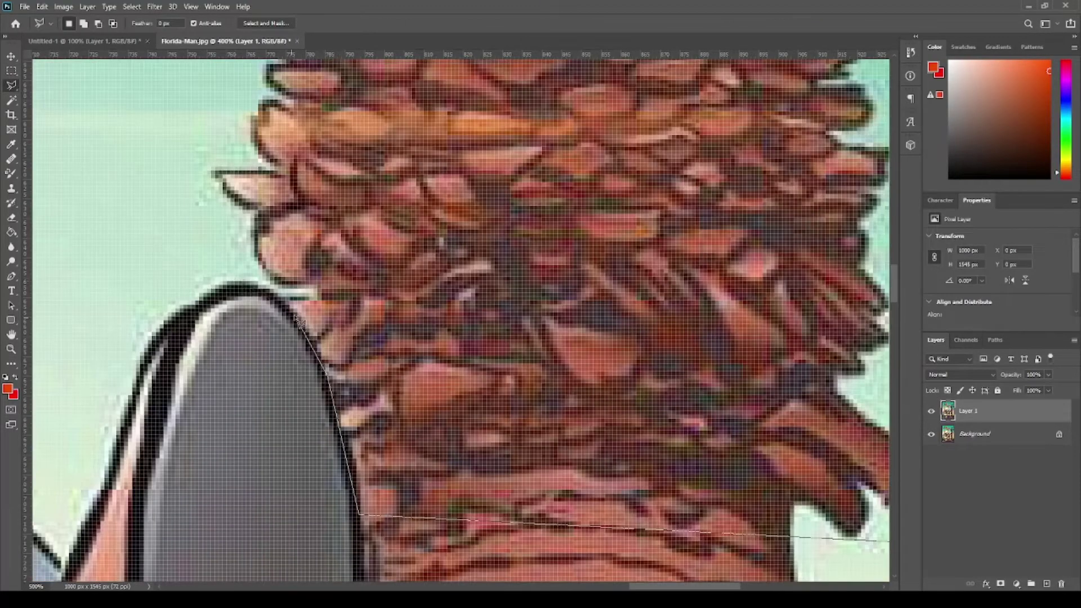
pyautogui.click(112, 490)
pyautogui.click(70, 569)
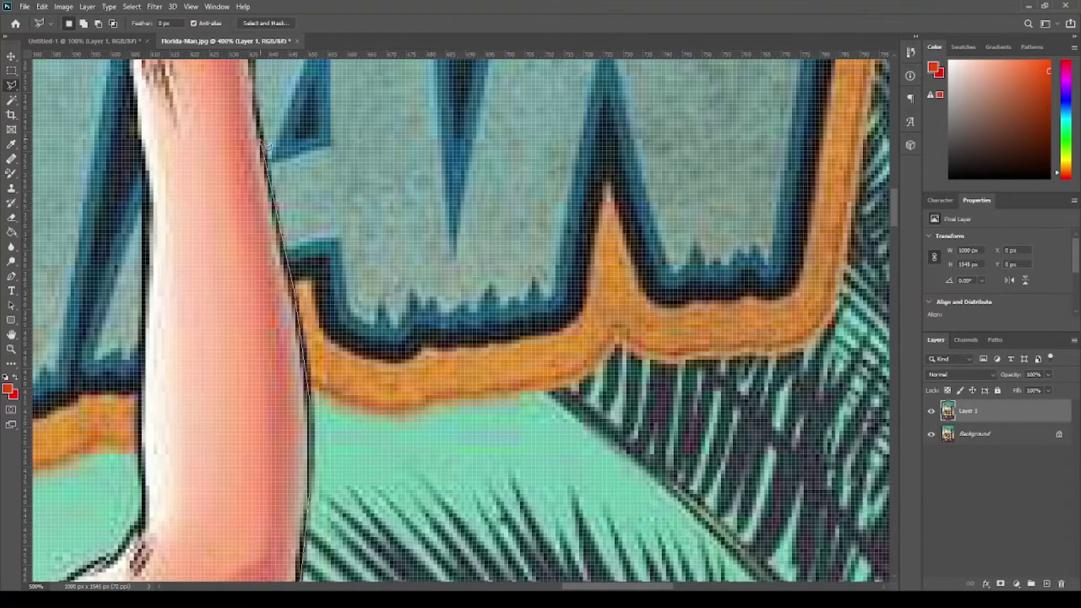
# - Continue the lasso outline up the raised forearm and around the hand and the brown object it holds
pyautogui.click(255, 286)
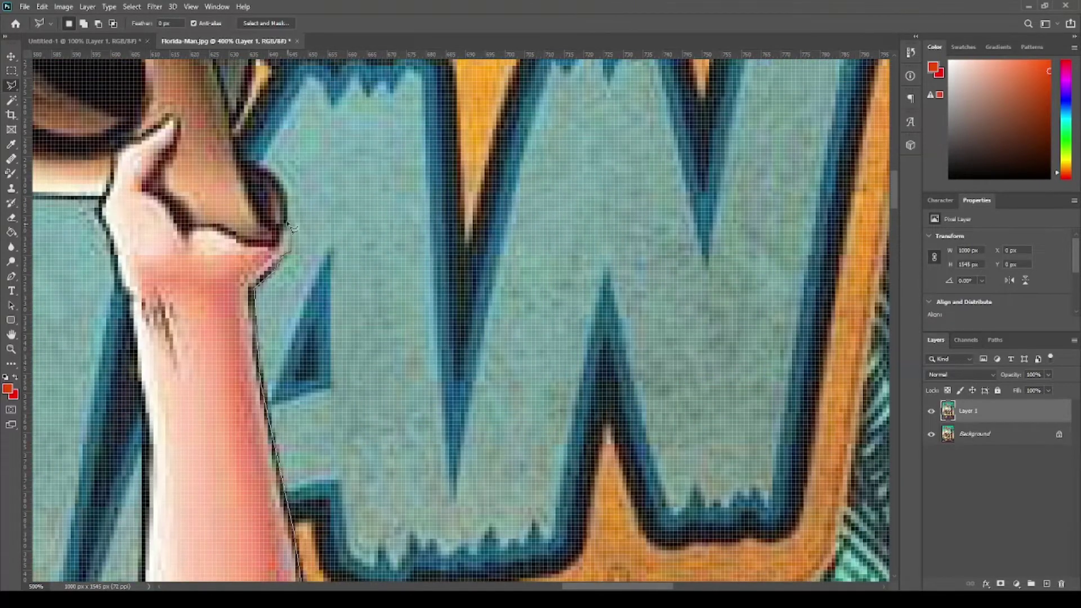
pyautogui.click(278, 180)
pyautogui.click(244, 158)
pyautogui.click(357, 374)
pyautogui.click(342, 189)
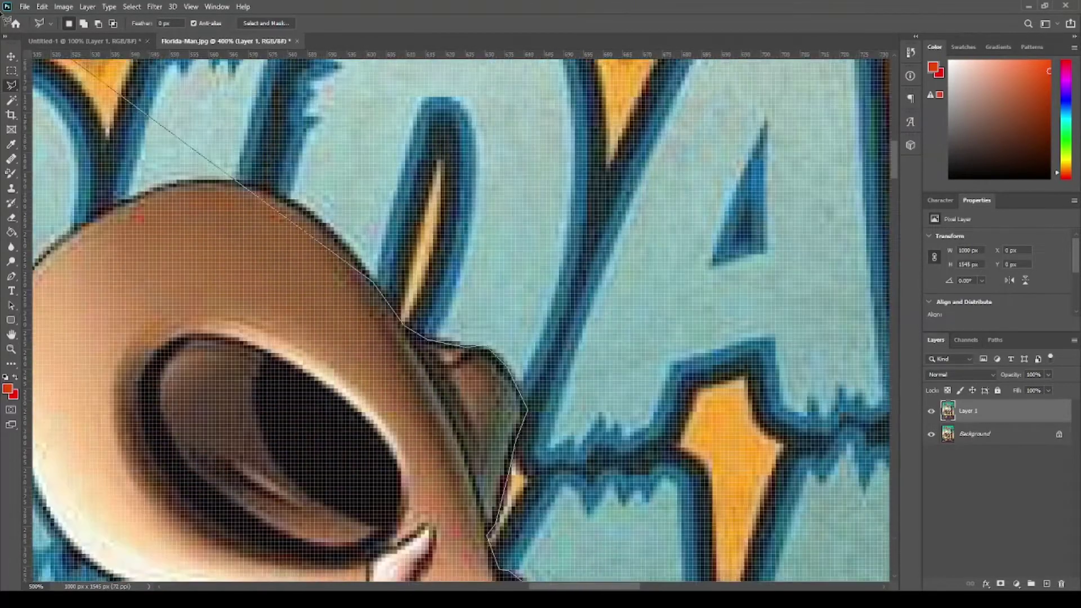
pyautogui.click(272, 160)
# - Continue the lasso outline down the side of the man's head, around his ear and along his shirt sleeve
pyautogui.moveTo(84, 529); pyautogui.dragTo(700, 222)
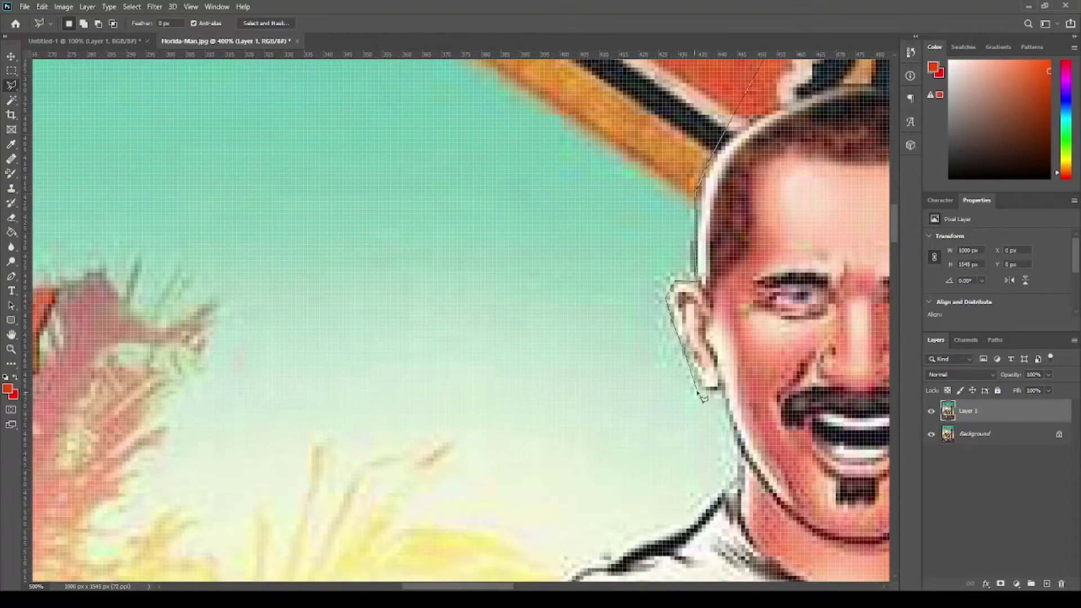
pyautogui.moveTo(629, 580); pyautogui.dragTo(379, 251)
pyautogui.hotkey('ctrl', '+')
pyautogui.hotkey('ctrl', '+')
pyautogui.hotkey('ctrl', '+')
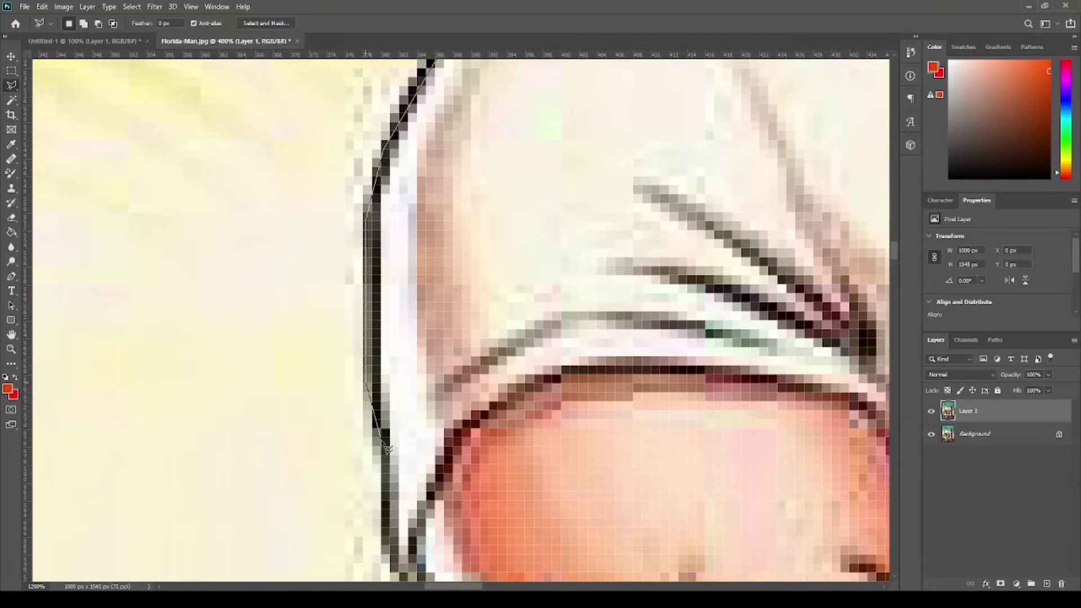
pyautogui.scroll(-10, 387, 449)
pyautogui.click(554, 260)
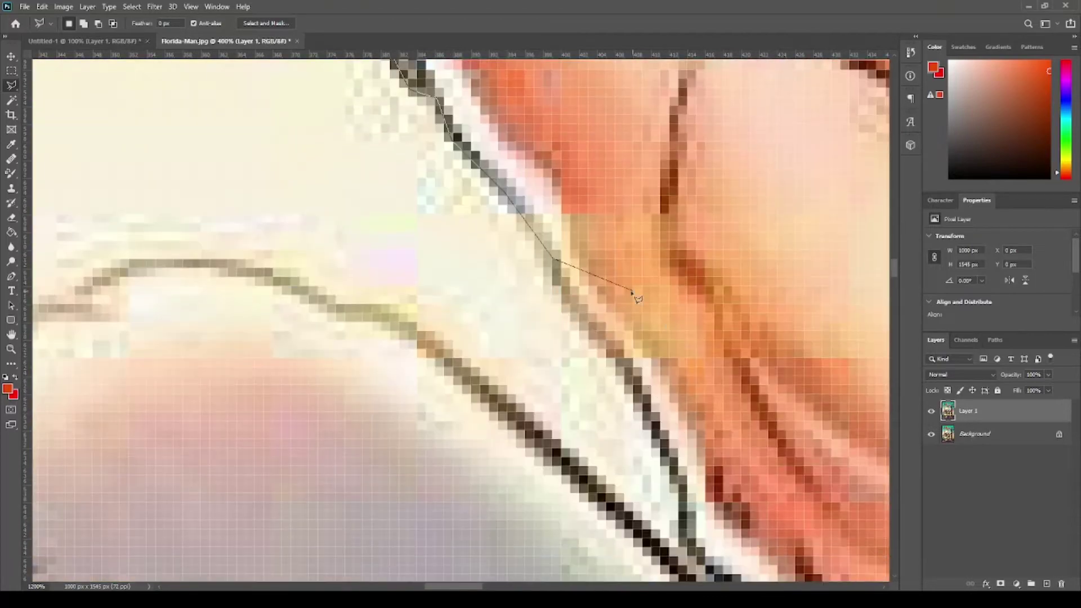
# - Continue the lasso outline along the underside of the arm and back along the adjoining dark contour line
pyautogui.hotkey('ctrl', '-')
pyautogui.hotkey('ctrl', '-')
pyautogui.hotkey('ctrl', '-')
pyautogui.hotkey('ctrl', '-')
pyautogui.click(434, 296)
pyautogui.hotkey('ctrl', '+')
pyautogui.hotkey('ctrl', '+')
pyautogui.hotkey('ctrl', '+')
pyautogui.hotkey('ctrl', '+')
pyautogui.click(359, 296)
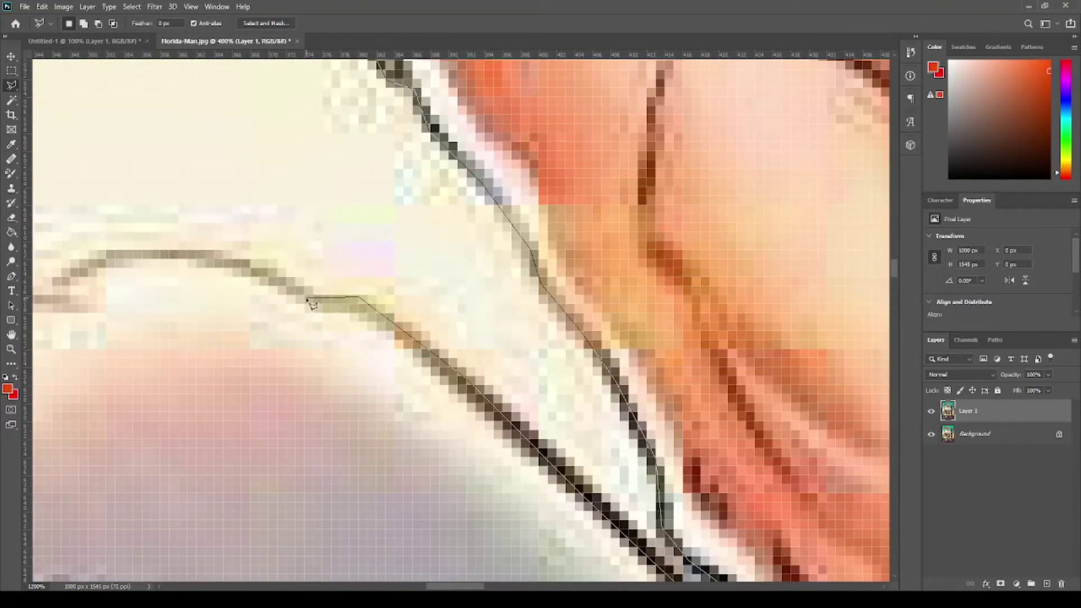
# - Continue the lasso outline over the curved shirt edge and down to the blue clothing below it
pyautogui.click(237, 261)
pyautogui.click(107, 253)
pyautogui.hscroll(-5, 237, 344)
pyautogui.scroll(-10, 41, 580)
pyautogui.hscroll(-5, 40, 580)
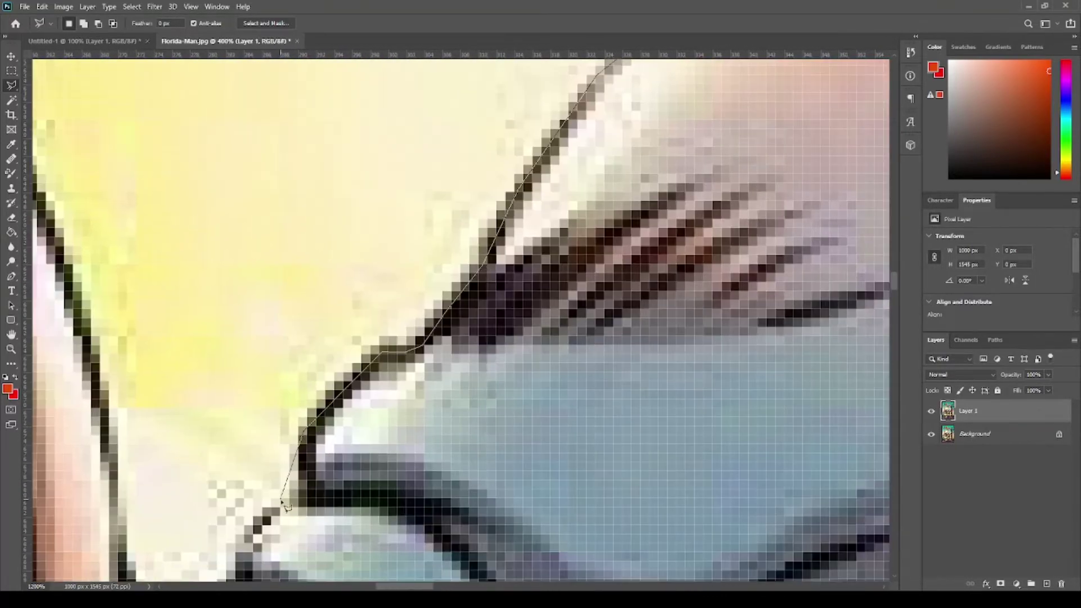
pyautogui.scroll(-8, 298, 441)
pyautogui.hscroll(-5, 298, 441)
pyautogui.click(595, 248)
pyautogui.click(549, 280)
# - Continue the lasso outline up and over the rounded dark grey shape and down its outer edge
pyautogui.scroll(10, 417, 243)
pyautogui.hscroll(-5, 416, 243)
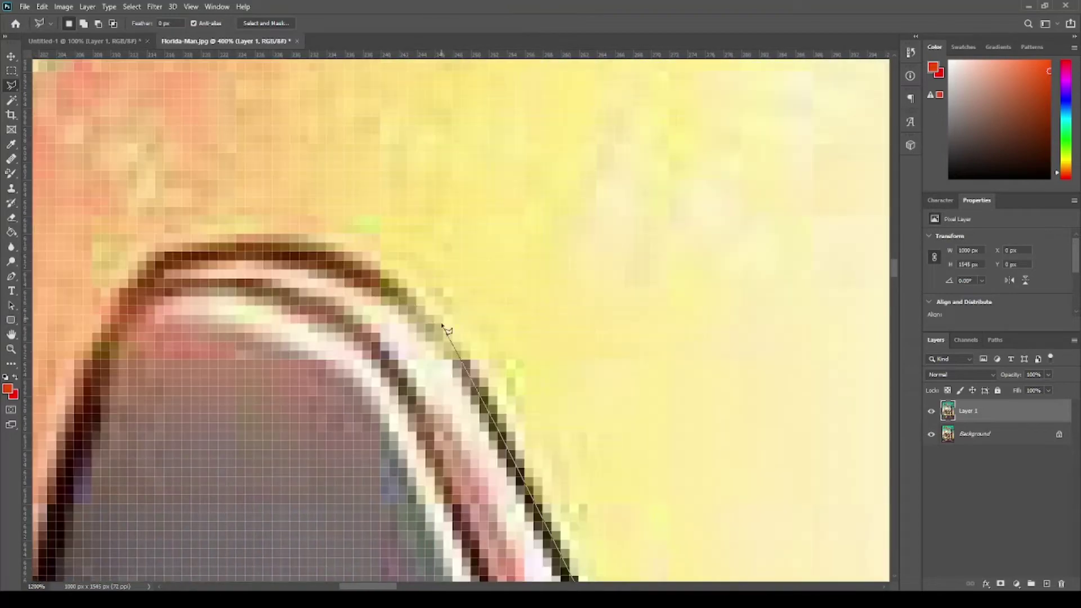
pyautogui.scroll(-10, 145, 287)
pyautogui.hscroll(-5, 145, 287)
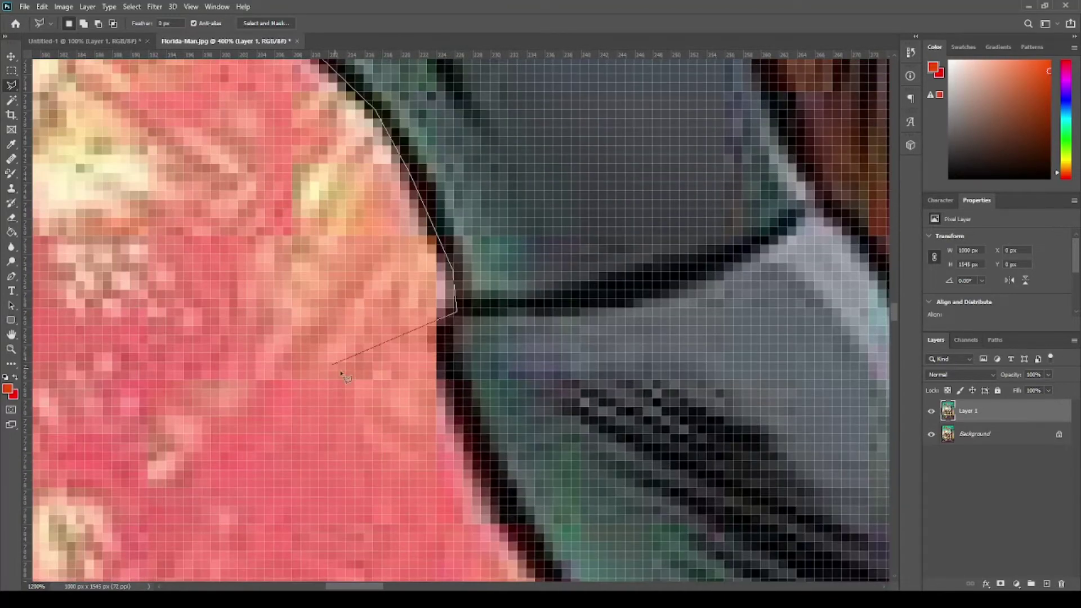
# - Continue the lasso outline down the outer edge of the alligator's scaly leg to its first claw
pyautogui.scroll(-10, 341, 373)
pyautogui.hscroll(-5, 340, 374)
pyautogui.click(359, 351)
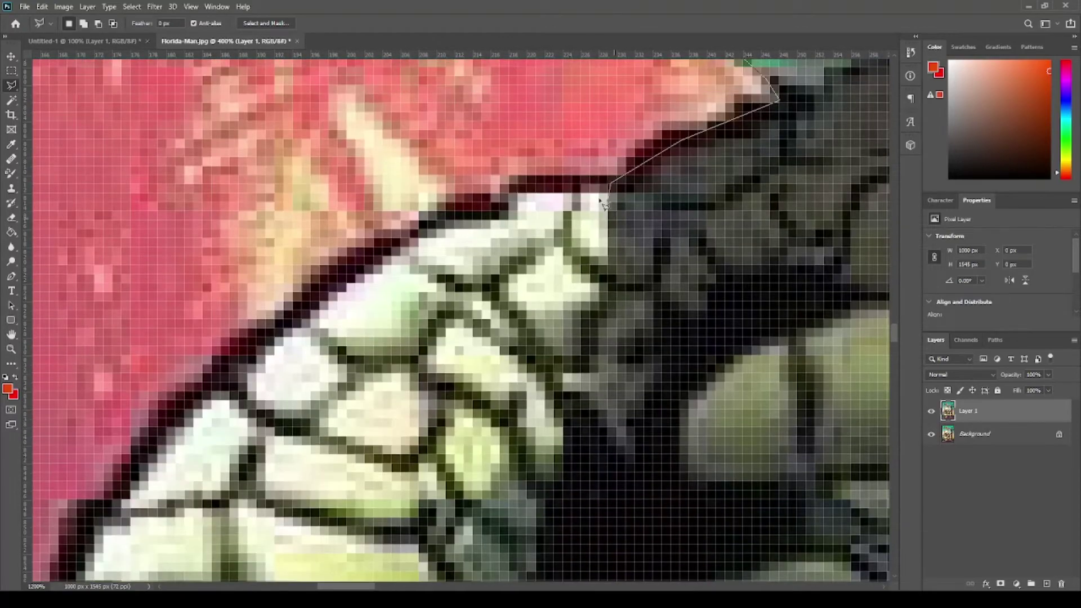
pyautogui.scroll(-10, 281, 331)
pyautogui.hscroll(-10, 282, 331)
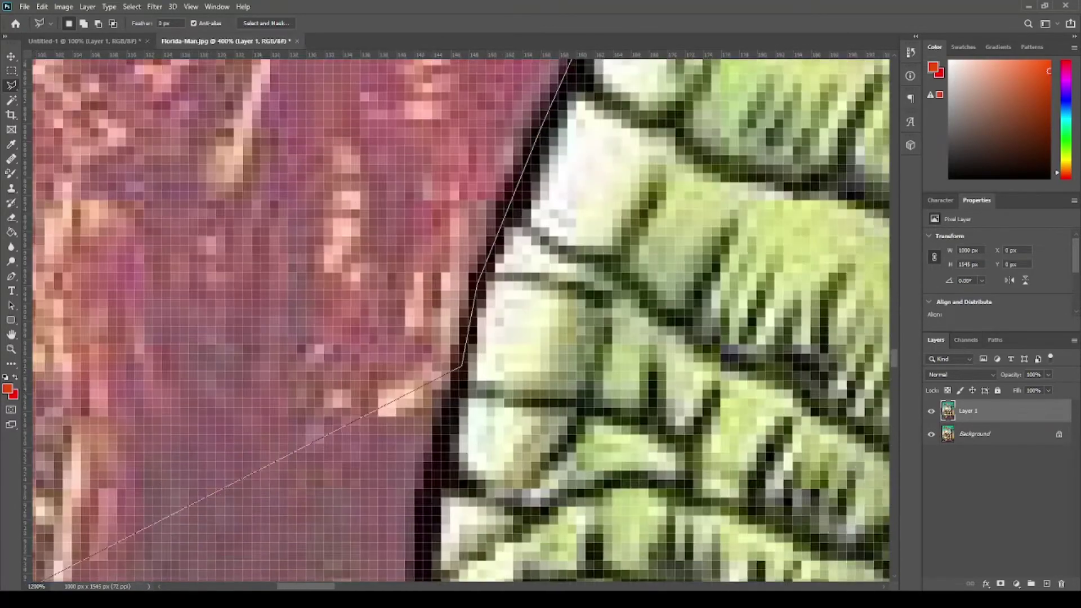
pyautogui.click(326, 422)
pyautogui.scroll(-10, 105, 532)
pyautogui.hscroll(-10, 105, 532)
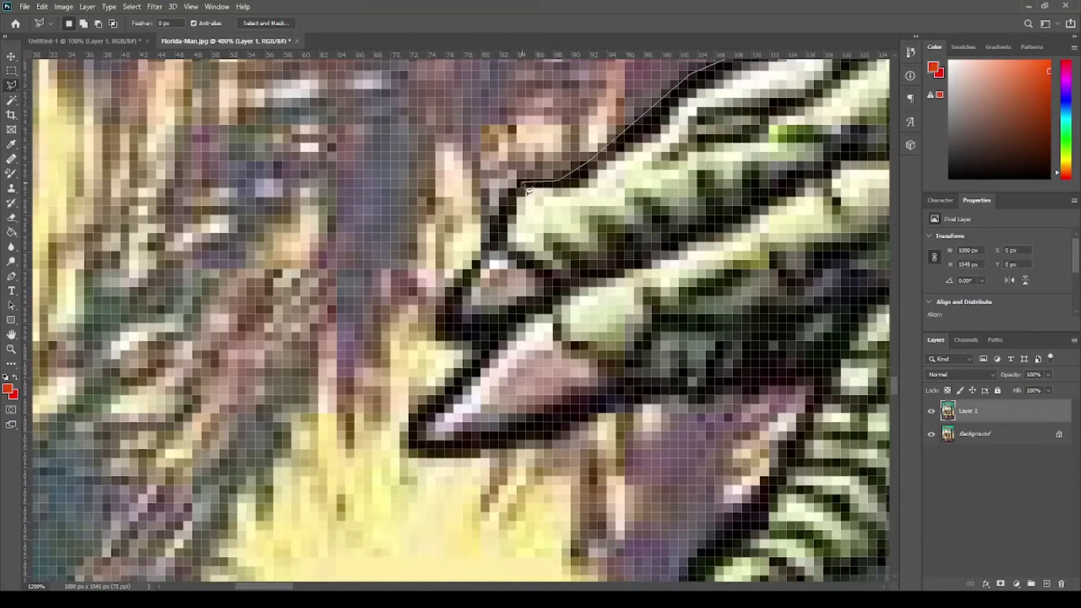
# - Trace the lasso outline around the alligator's outermost claws and the gap between its toes
pyautogui.click(820, 363)
pyautogui.scroll(-5, 820, 364)
pyautogui.click(743, 318)
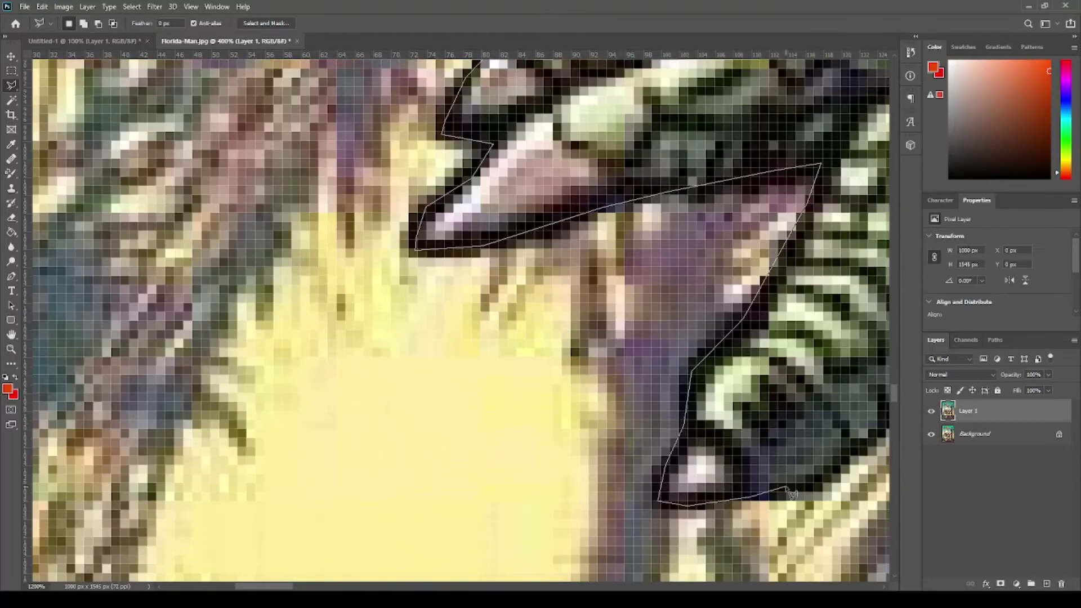
pyautogui.click(840, 475)
# - Continue the lasso outline around the front foot's remaining claws and up the edge of the alligator's scaly leg
pyautogui.hscroll(10, 840, 475)
pyautogui.scroll(-5, 840, 475)
pyautogui.hscroll(10, 610, 319)
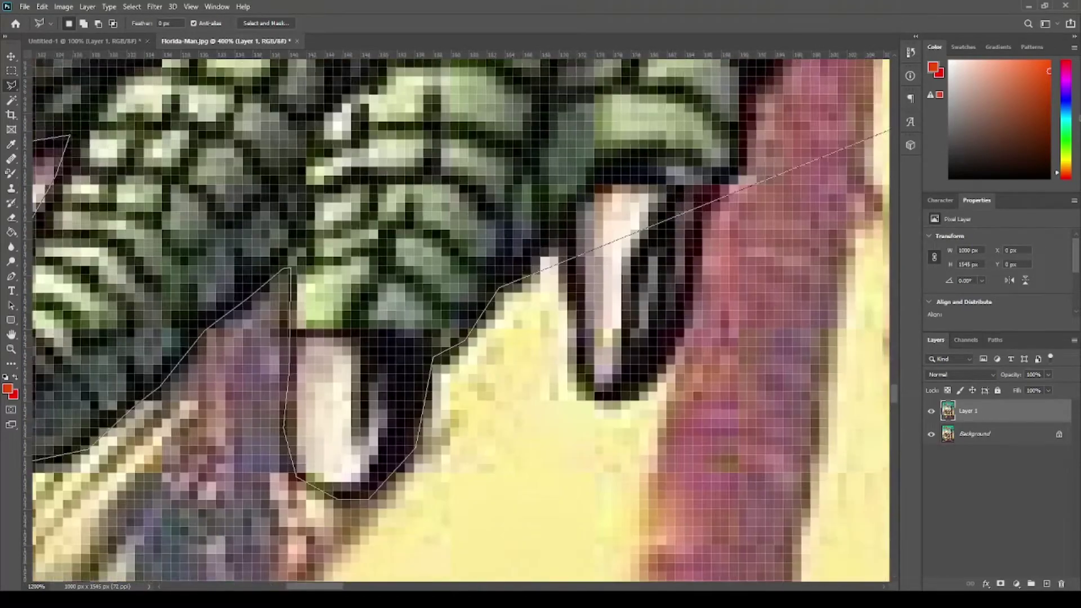
pyautogui.hscroll(5, 611, 319)
pyautogui.hscroll(5, 371, 262)
pyautogui.click(368, 258)
pyautogui.scroll(3, 371, 262)
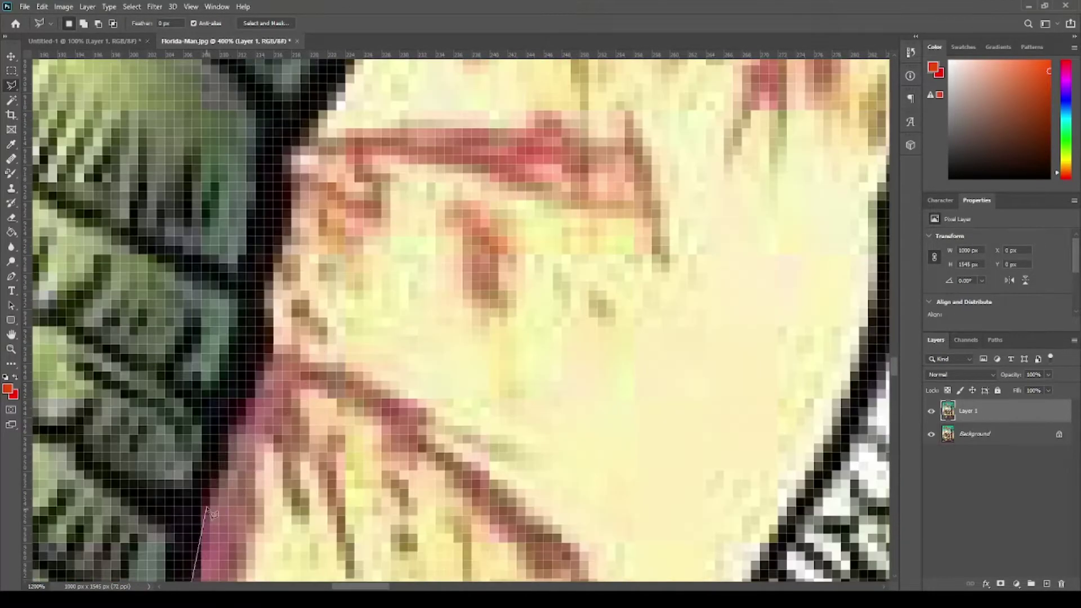
# - Trace the lasso outline across the top of the yellow and red gap beneath the alligator's shoulder
pyautogui.hscroll(10, 371, 262)
pyautogui.click(145, 285)
pyautogui.click(225, 270)
pyautogui.click(298, 231)
pyautogui.click(383, 224)
pyautogui.click(732, 292)
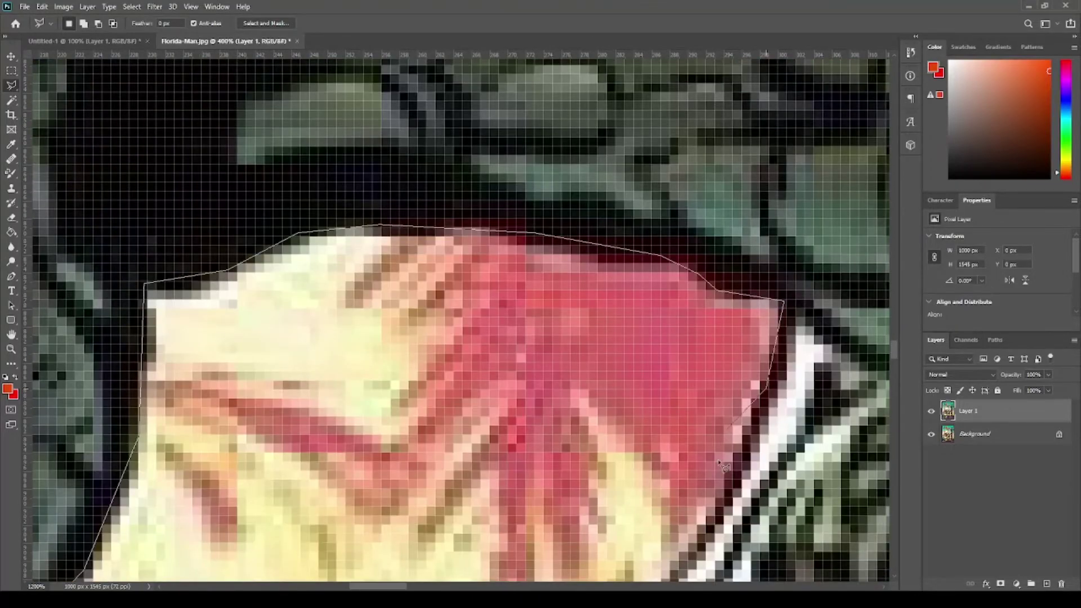
# - Continue the lasso outline down the dark rear leg, around its claws and up toward the jaw
pyautogui.scroll(-10, 777, 366)
pyautogui.hscroll(3, 777, 366)
pyautogui.scroll(-10, 282, 461)
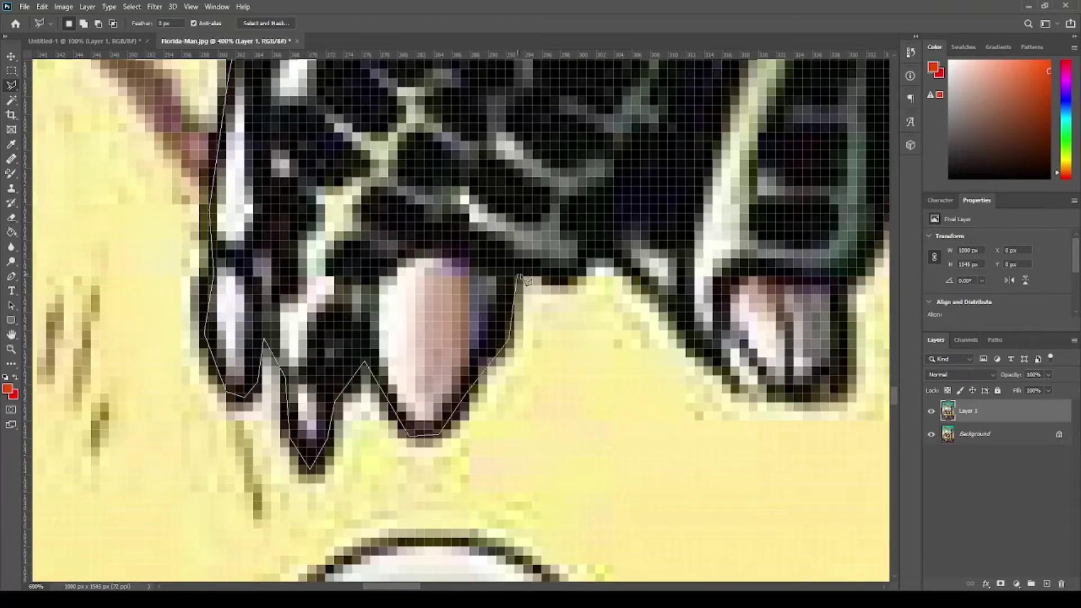
pyautogui.scroll(-5, 823, 404)
pyautogui.scroll(5, 316, 281)
pyautogui.scroll(-5, 315, 281)
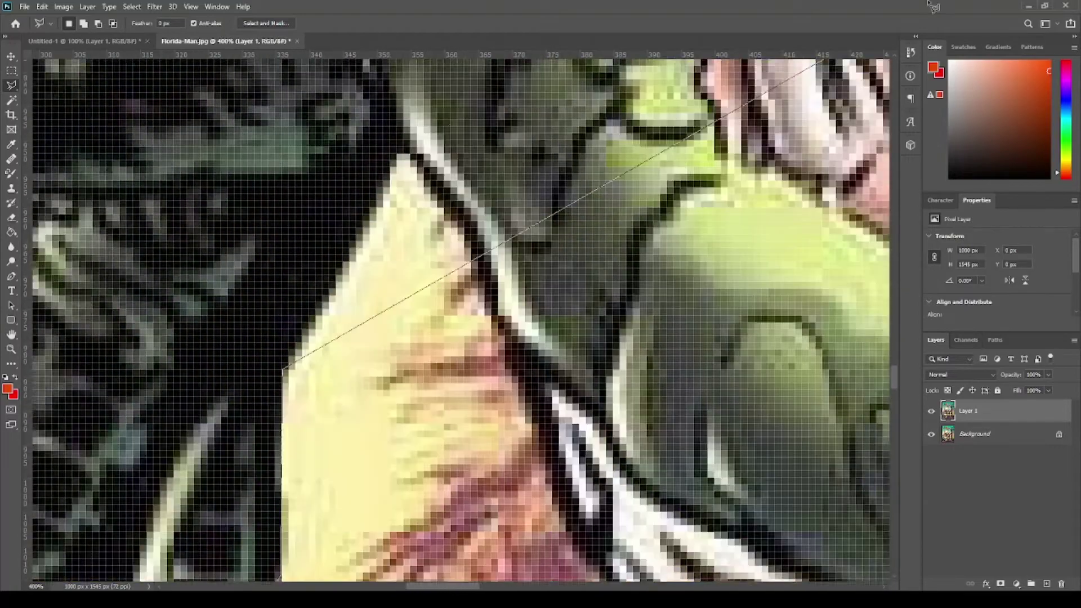
# - Trace the lasso outline over the top of the gap beside the jaw and along the alligator's lower jaw
pyautogui.click(295, 271)
pyautogui.click(310, 270)
pyautogui.scroll(-8, 437, 549)
pyautogui.hscroll(5, 338, 394)
pyautogui.click(194, 245)
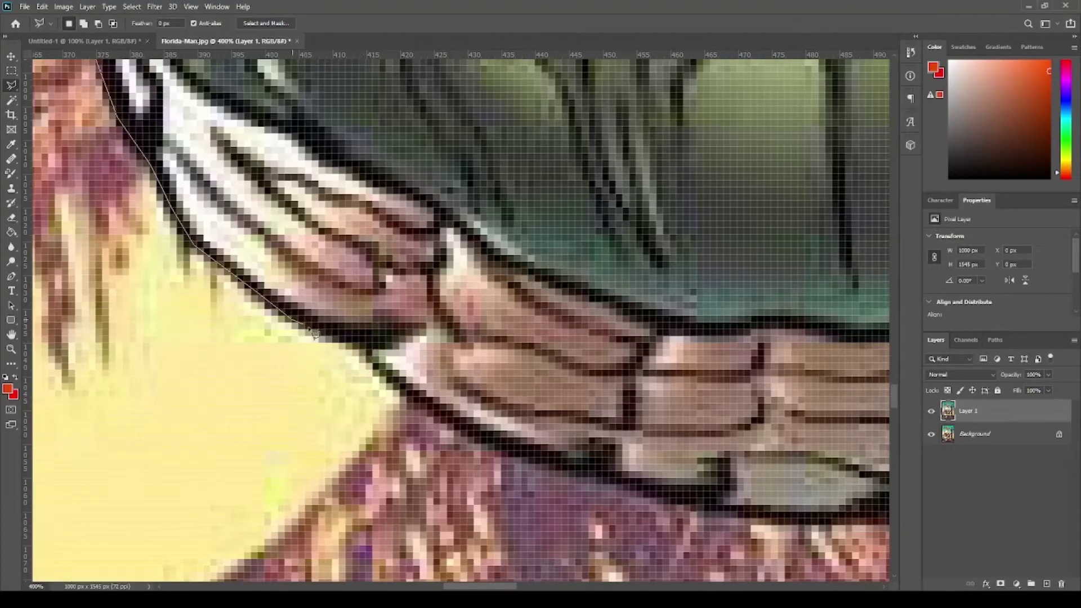
pyautogui.scroll(-5, 581, 476)
pyautogui.scroll(-5, 540, 282)
pyautogui.click(541, 138)
pyautogui.click(714, 103)
# - Continue the lasso outline up the jaw's far side and down the edge of the other dark rear leg
pyautogui.hscroll(10, 844, 93)
pyautogui.click(318, 332)
pyautogui.click(396, 279)
pyautogui.click(469, 258)
pyautogui.scroll(4, 529, 207)
pyautogui.hscroll(5, 529, 207)
pyautogui.click(331, 363)
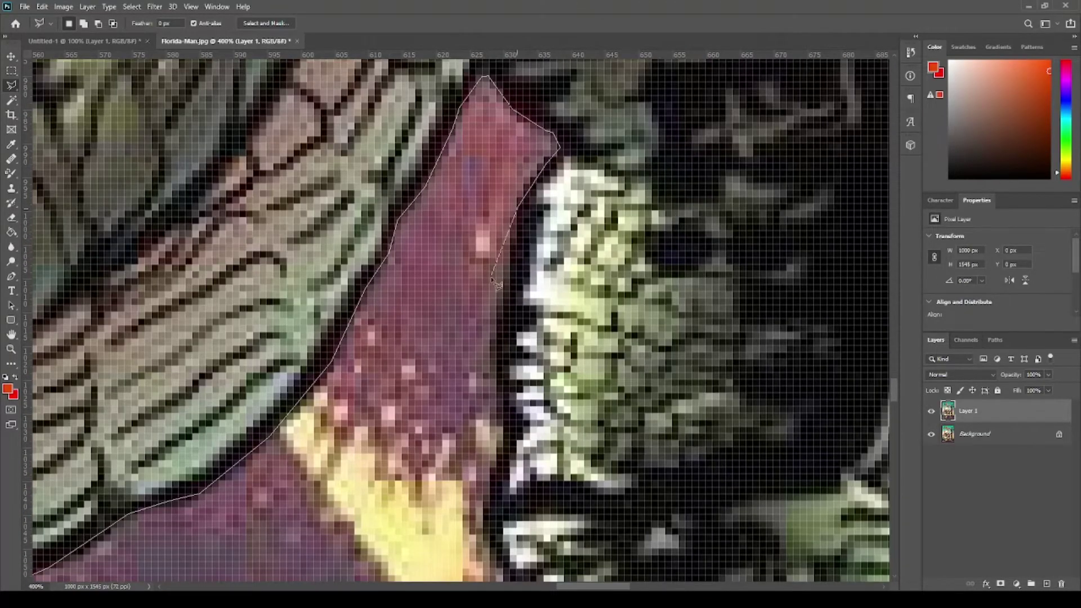
pyautogui.scroll(-5, 489, 548)
# - Close the lasso selection to delete the enclosed background from Layer 1, and hide the Background layer
pyautogui.hotkey('ctrl', '-')
pyautogui.hotkey('ctrl', '-')
pyautogui.hotkey('ctrl', '-')
pyautogui.hotkey('ctrl', '-')
pyautogui.hotkey('ctrl', '-')
pyautogui.press('Return')
pyautogui.click(931, 434)
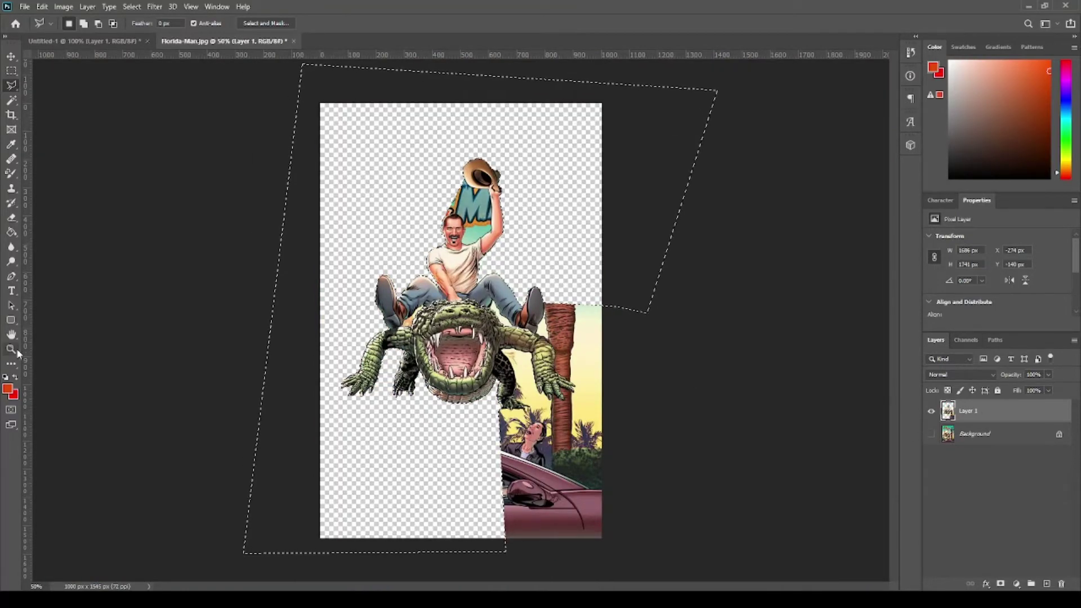
# - Start a lasso outline of the yellow-orange gap beside the alligator's head, following the edge of the man's bent leg
pyautogui.hotkey('ctrl', '+')
pyautogui.hotkey('ctrl', '+')
pyautogui.hotkey('ctrl', '+')
pyautogui.hotkey('ctrl', '+')
pyautogui.hotkey('ctrl', '+')
pyautogui.hotkey('ctrl', '+')
pyautogui.hotkey('ctrl', '+')
pyautogui.hotkey('ctrl', '+')
pyautogui.click(197, 388)
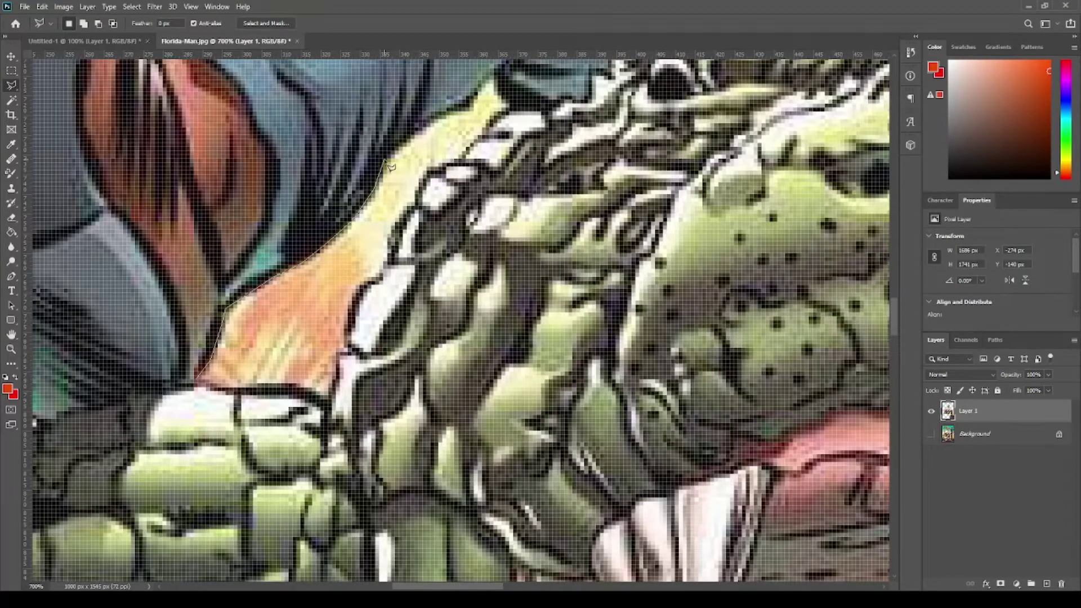
pyautogui.scroll(5, 518, 115)
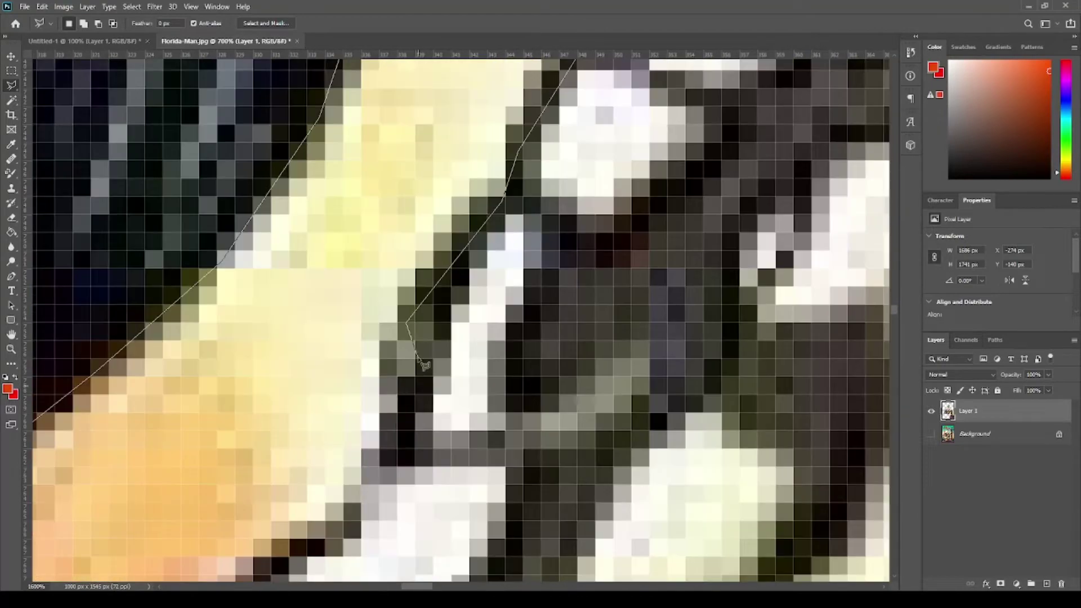
# - Close the lasso outline along the alligator's head and shoulder, and delete the yellow-orange patch
pyautogui.scroll(-4, 550, 301)
pyautogui.scroll(2, 550, 301)
pyautogui.click(624, 112)
pyautogui.click(599, 191)
pyautogui.click(563, 217)
pyautogui.click(467, 378)
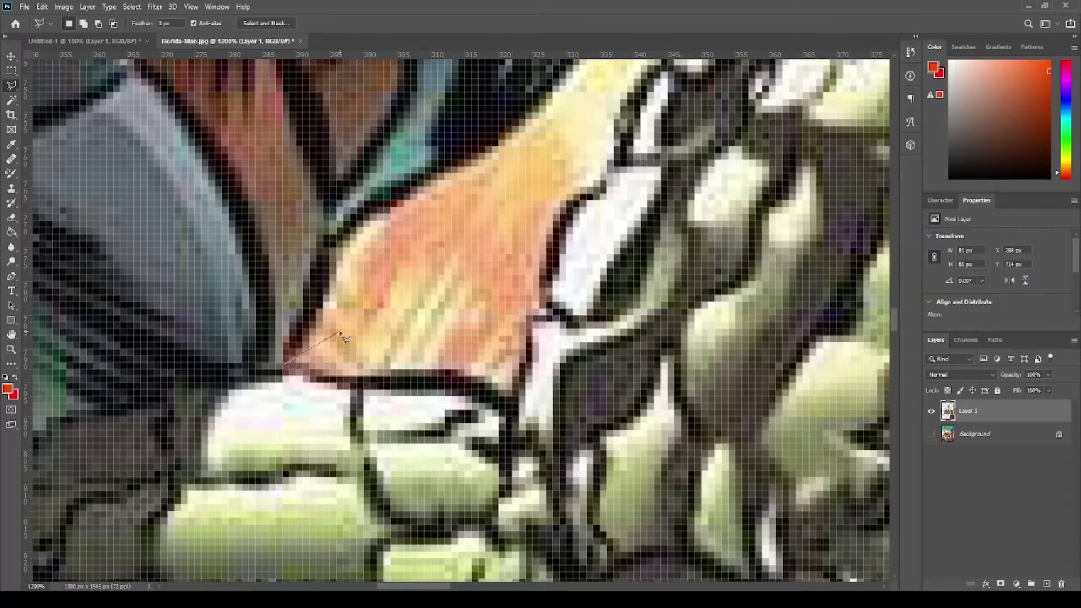
pyautogui.press('Delete')
pyautogui.hotkey('ctrl', '0')
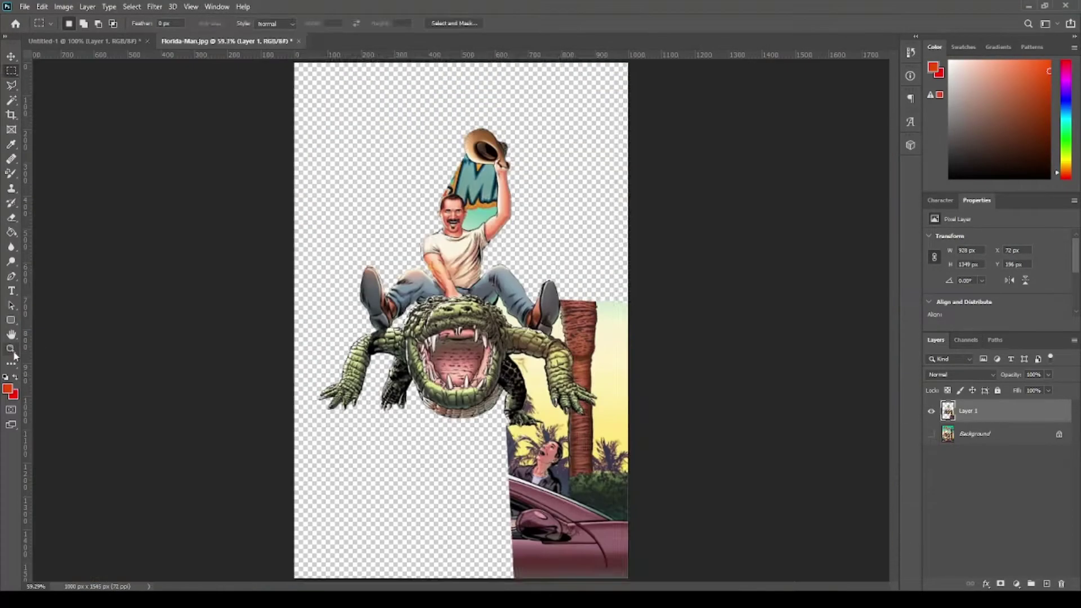
# - Lasso the cream gap between the man's other leg and the alligator's head, starting along the jeans' edge
pyautogui.scroll(5, 356, 243)
pyautogui.click(334, 272)
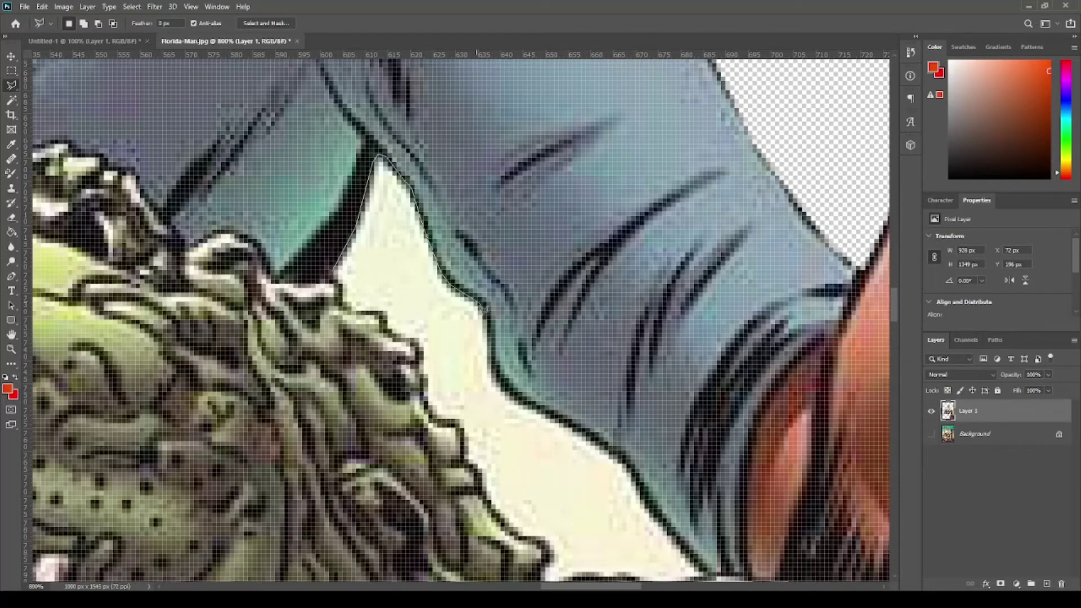
pyautogui.click(614, 456)
pyautogui.scroll(3, 614, 456)
pyautogui.click(675, 416)
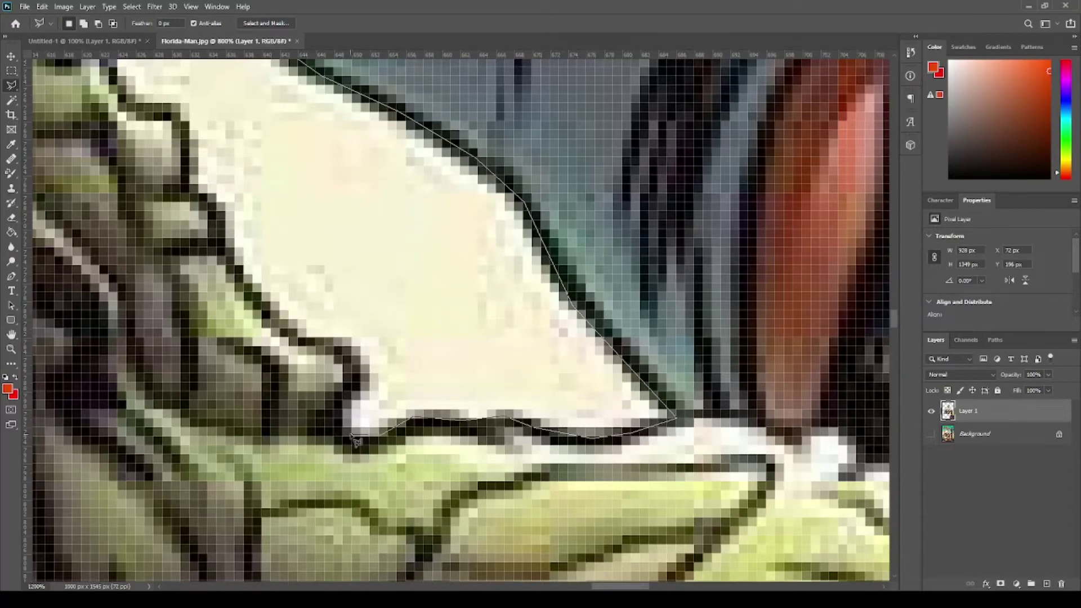
# - Complete the lasso along the alligator's bumpy head edge and delete the cream gap
pyautogui.click(175, 119)
pyautogui.click(124, 101)
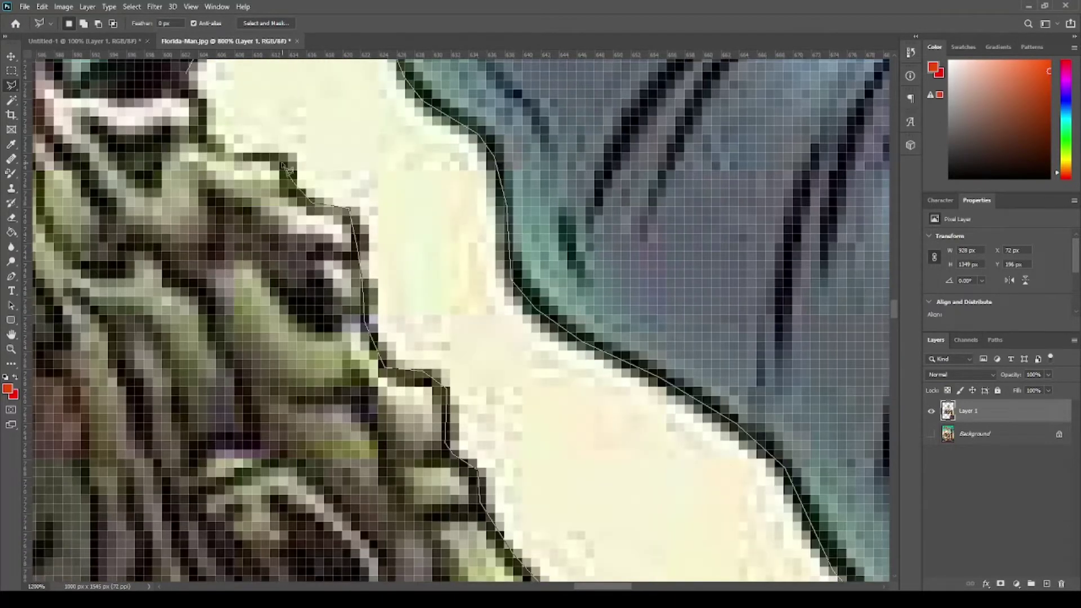
pyautogui.click(194, 81)
pyautogui.press('Delete')
pyautogui.hotkey('ctrl', '0')
# - Delete the car area and the strip of background along the artwork's outer edge using rectangular selections
pyautogui.press('m')
pyautogui.moveTo(507, 481); pyautogui.dragTo(630, 580)
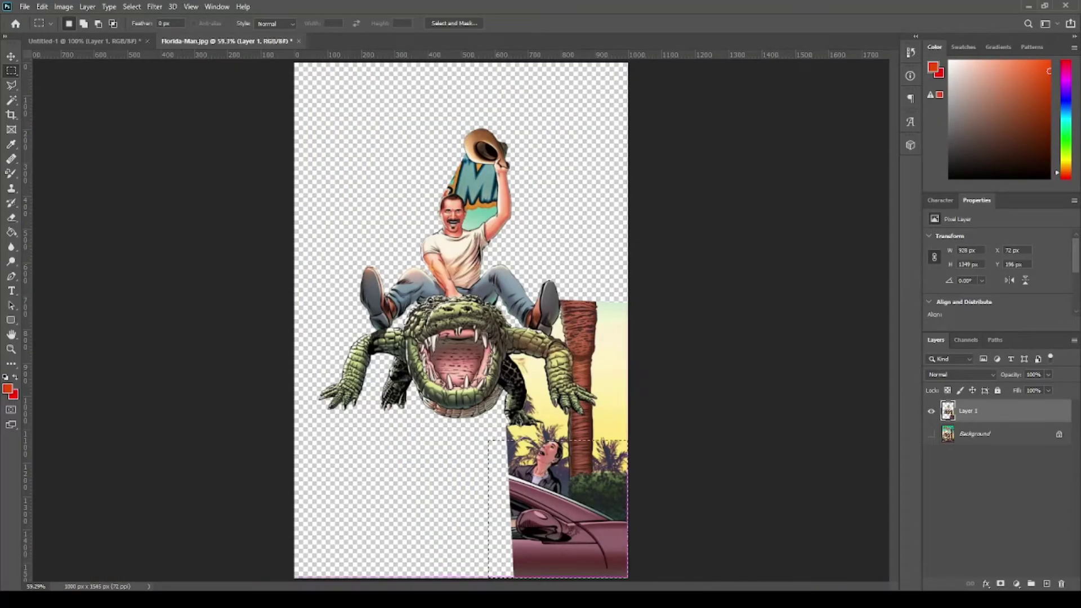
pyautogui.press('Delete')
pyautogui.moveTo(606, 254); pyautogui.dragTo(627, 493)
# - Start a new lasso outline down the shoe sole beside the palm trunk and over the alligator's shoulder
pyautogui.scroll(10, 513, 213)
pyautogui.press('l')
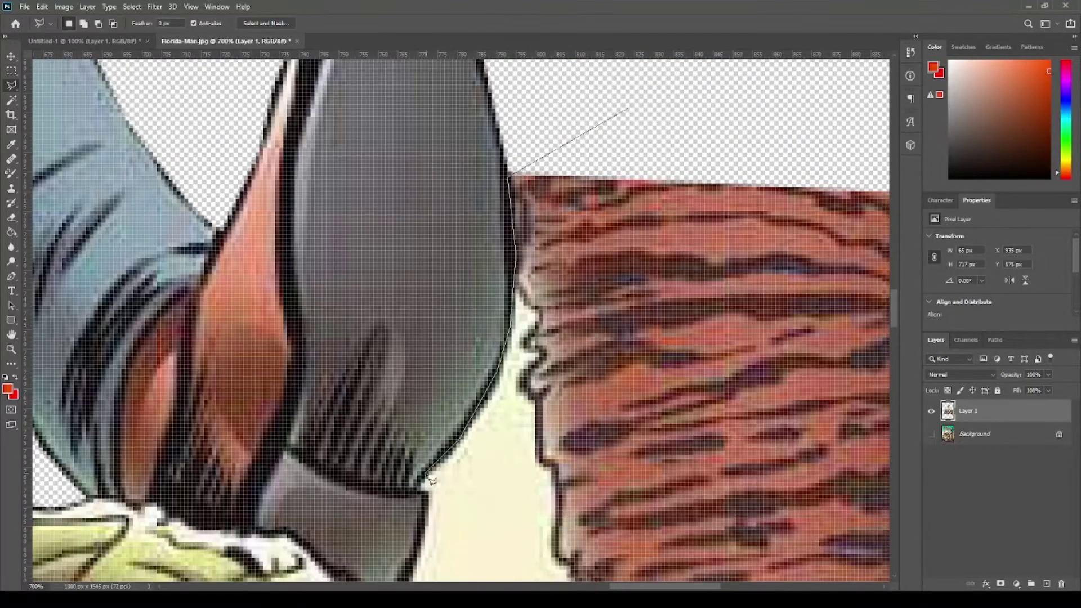
pyautogui.click(393, 580)
pyautogui.scroll(1, 448, 436)
pyautogui.click(601, 502)
pyautogui.moveTo(621, 545); pyautogui.dragTo(385, 307)
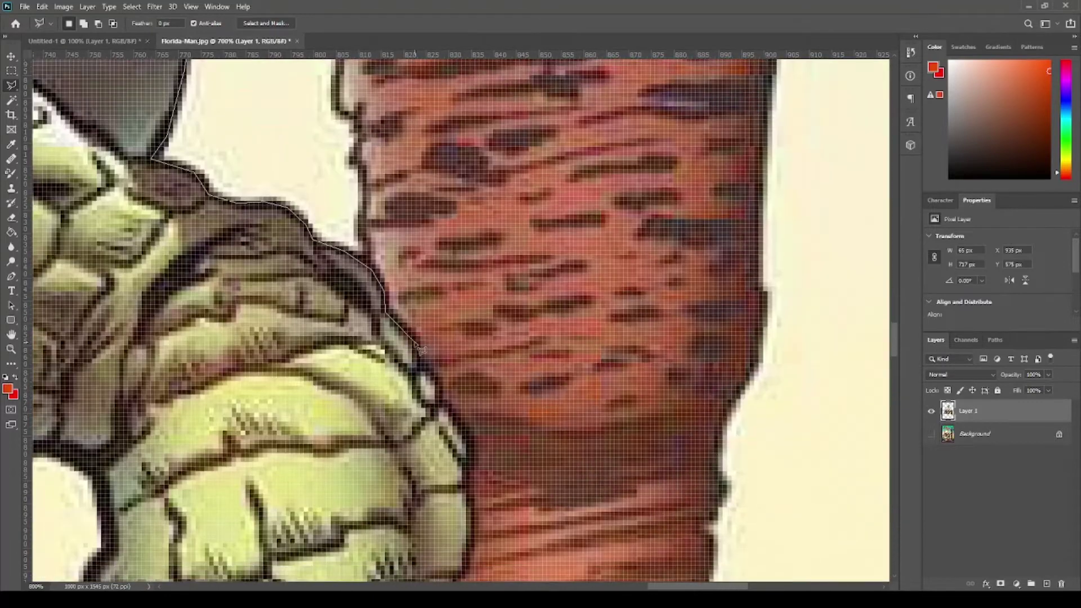
# - Continue the lasso outline down the front leg's outer edge along the palm trunk and around the foot's claws
pyautogui.moveTo(473, 484); pyautogui.dragTo(582, 370)
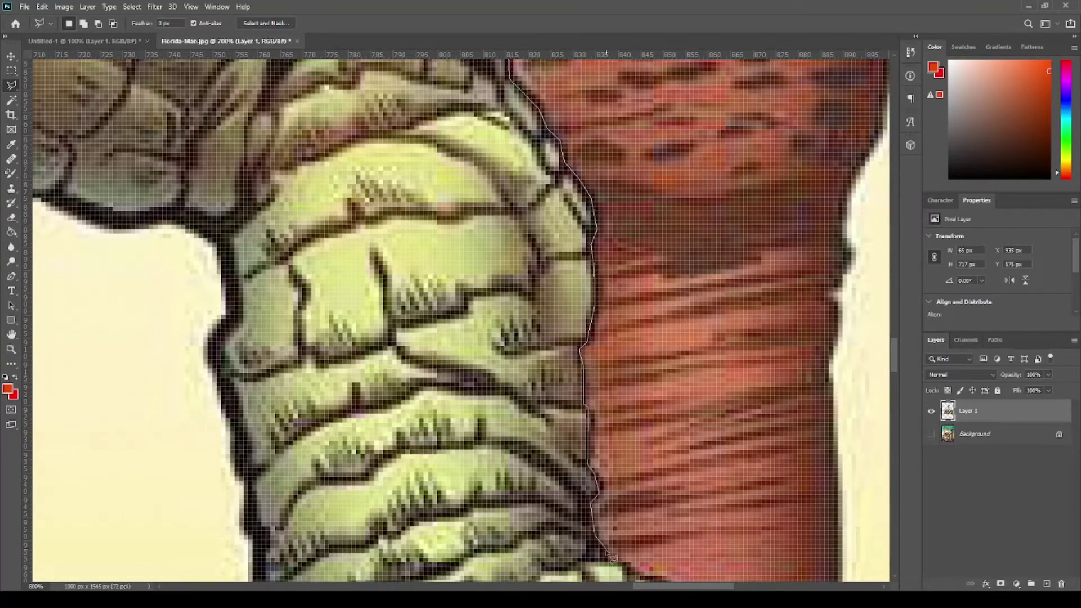
pyautogui.click(611, 557)
pyautogui.moveTo(610, 557); pyautogui.dragTo(230, 257)
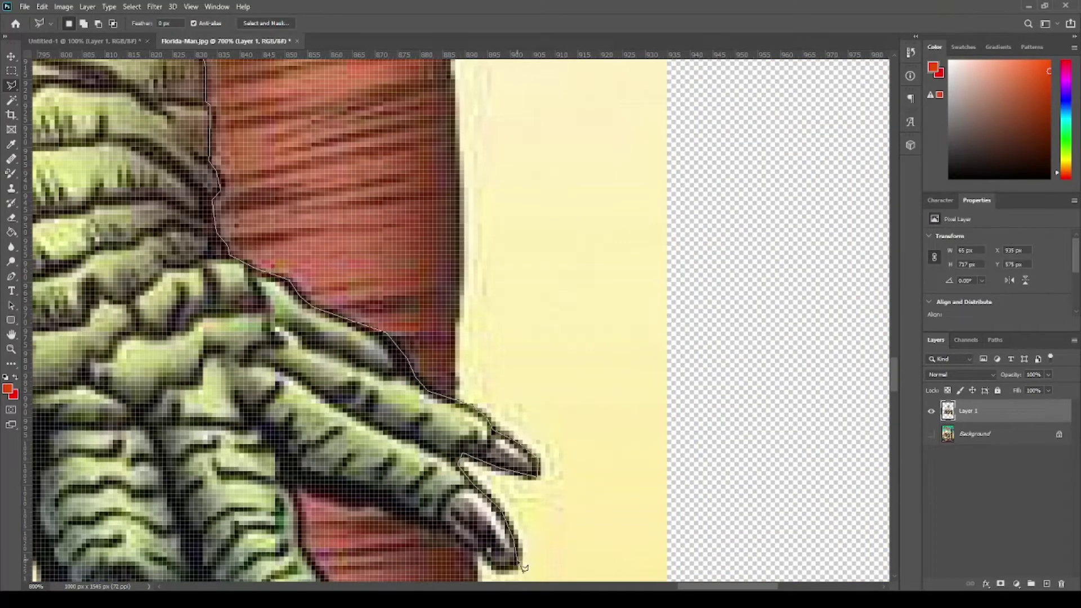
pyautogui.click(293, 484)
pyautogui.scroll(-5, 292, 484)
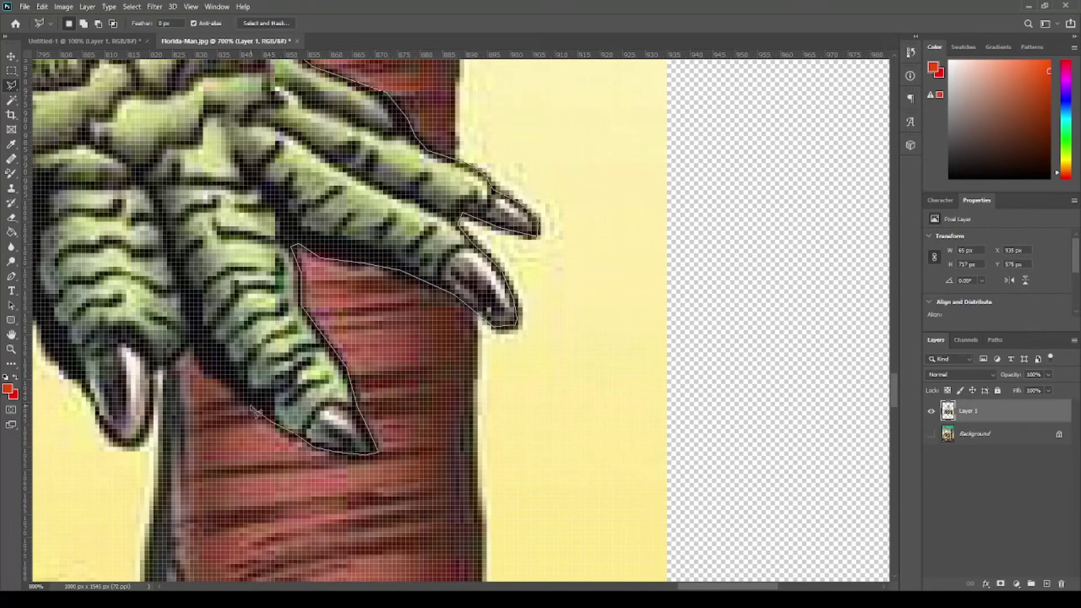
pyautogui.hscroll(-5, 103, 418)
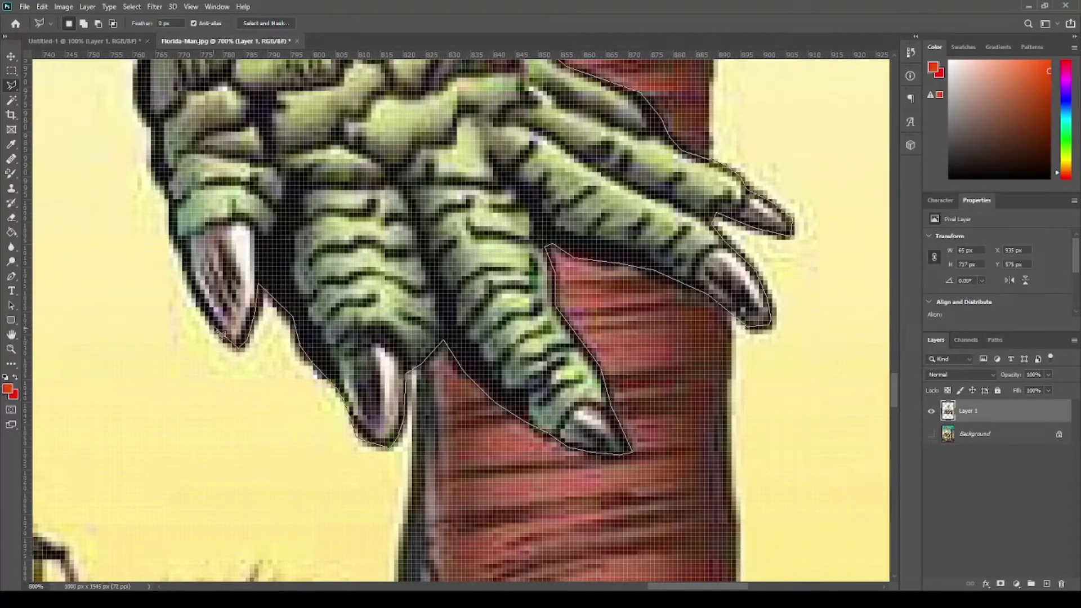
# - Continue the lasso outline up the front leg's inner edge and along the alligator's underside
pyautogui.scroll(8, 226, 340)
pyautogui.hscroll(-5, 336, 317)
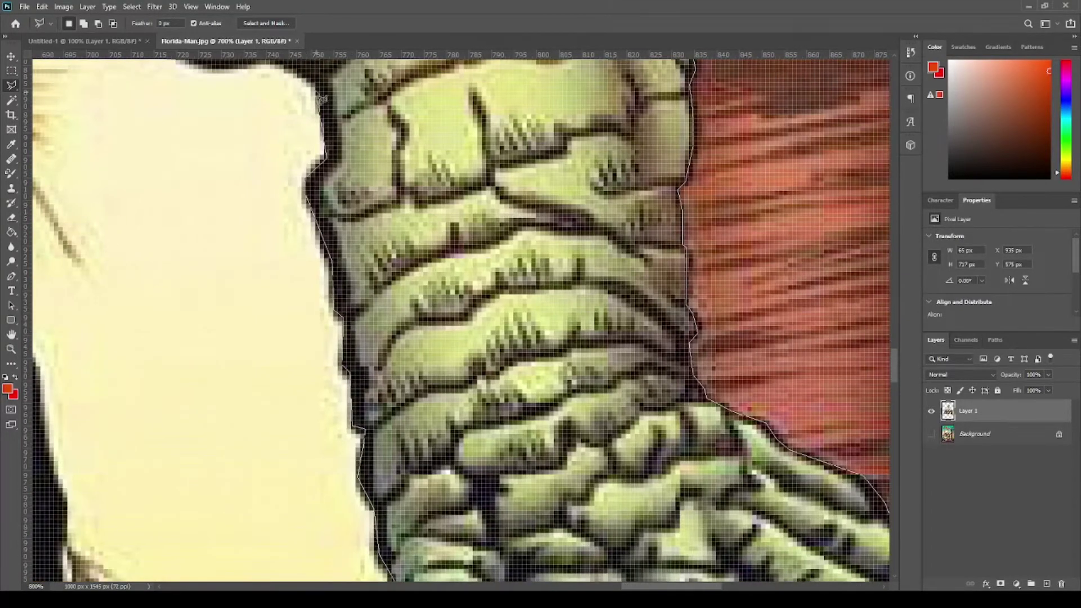
pyautogui.scroll(6, 328, 99)
pyautogui.hscroll(-5, 522, 358)
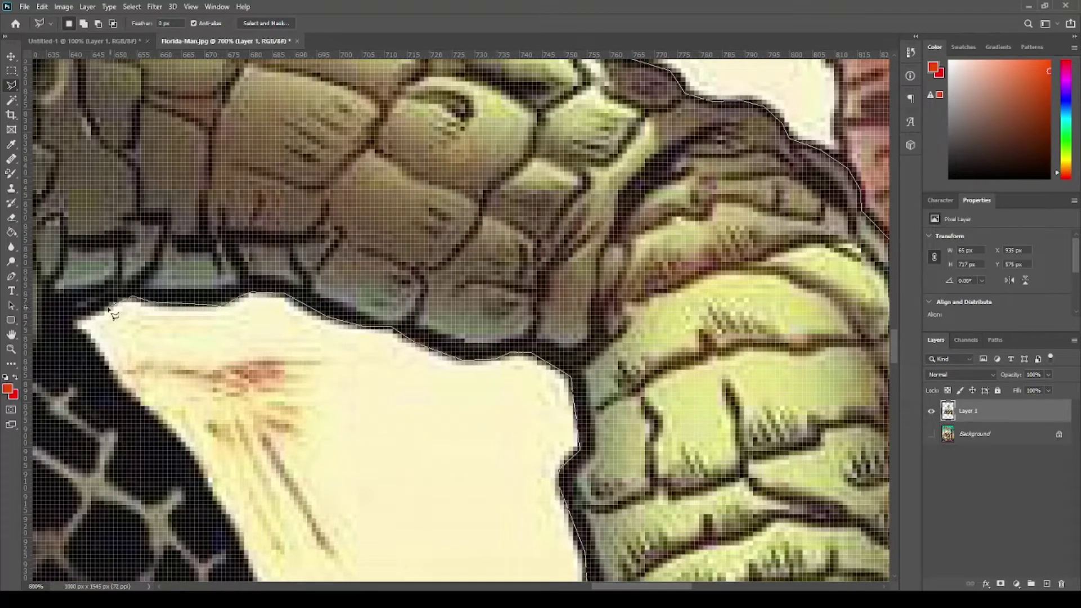
# - Trace the lasso outline down the dark rear leg and around its clawed foot into the transparent area
pyautogui.scroll(-8, 216, 506)
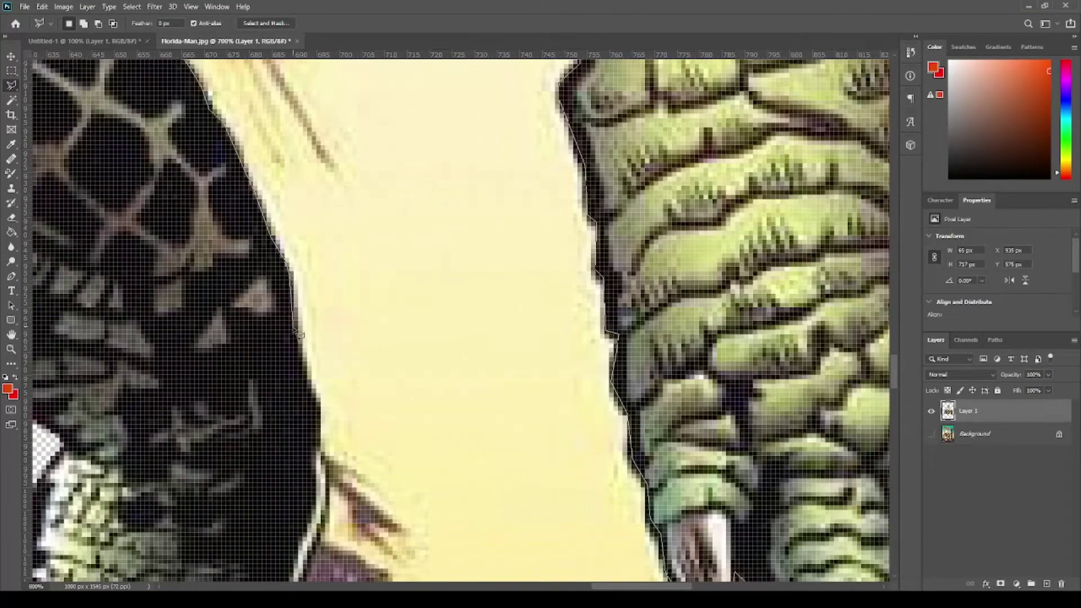
pyautogui.scroll(-4, 323, 457)
pyautogui.hscroll(-4, 394, 444)
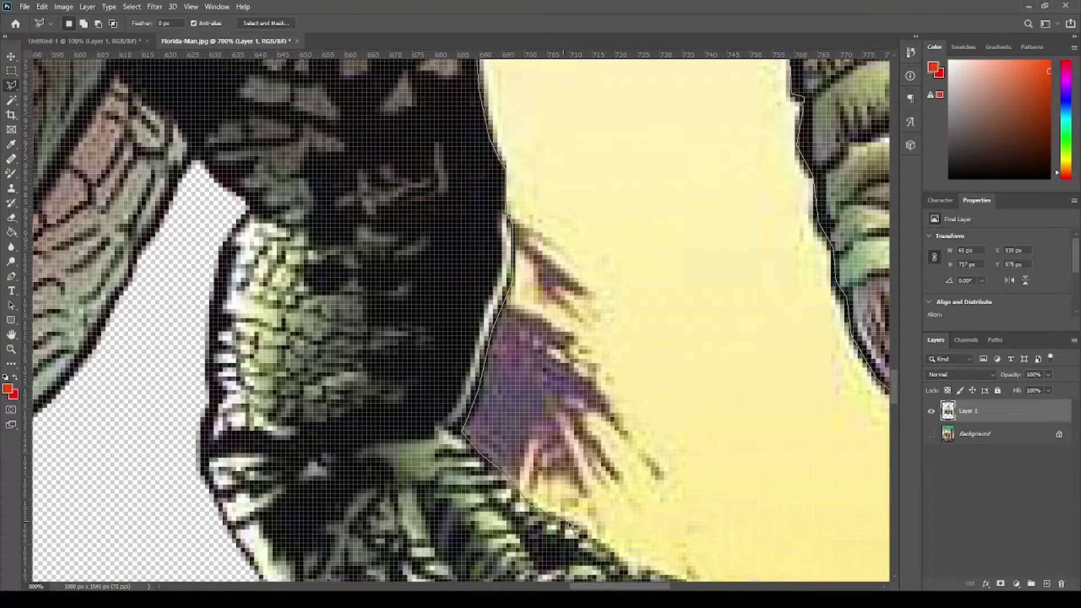
pyautogui.scroll(-5, 568, 528)
pyautogui.hscroll(5, 568, 527)
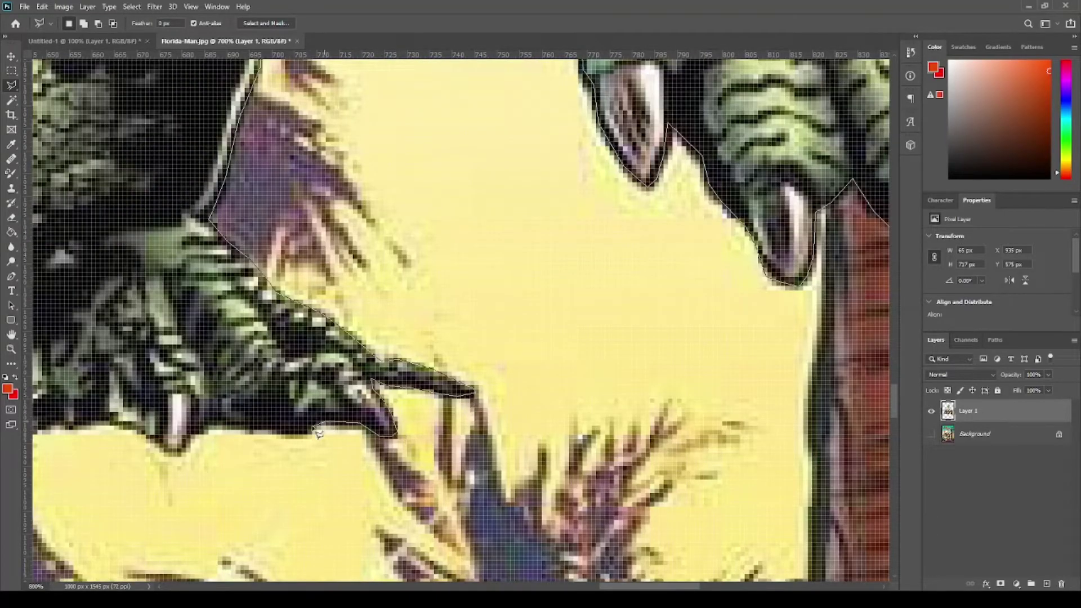
pyautogui.hscroll(-6, 104, 424)
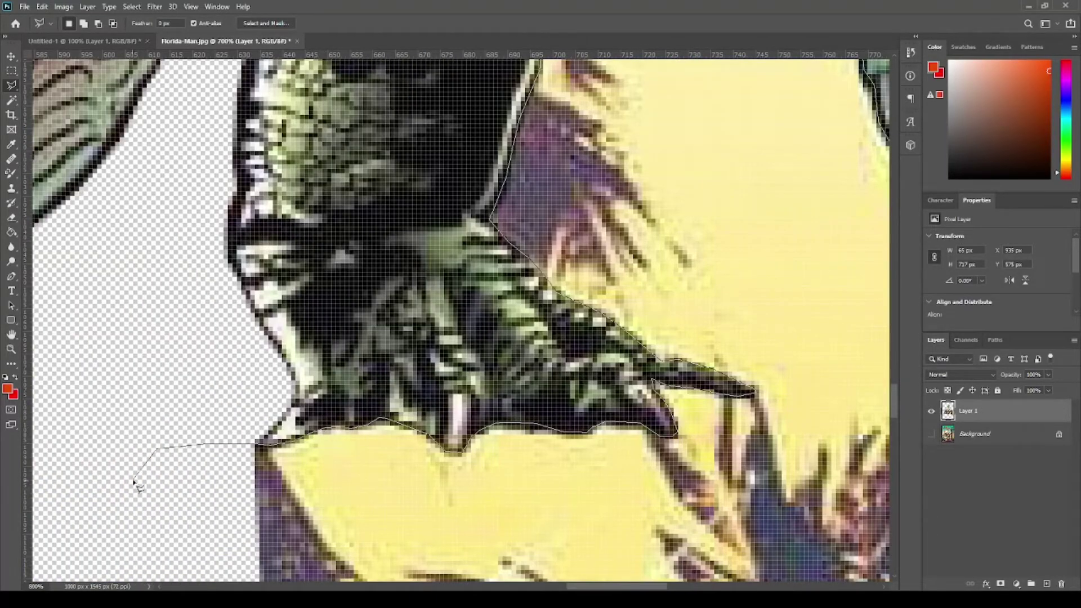
# - Close the lasso selection around the palm trunk and remaining sky, and delete that background
pyautogui.scroll(-8, 162, 456)
pyautogui.scroll(3, 398, 453)
pyautogui.hotkey('ctrl', '0')
# - Start a lasso outline of the lettering behind the man, following the hat brim and his raised arm
pyautogui.press('z')
pyautogui.hotkey('ctrl', '1')
pyautogui.scroll(8, 498, 160)
pyautogui.hscroll(3, 498, 161)
pyautogui.press('l')
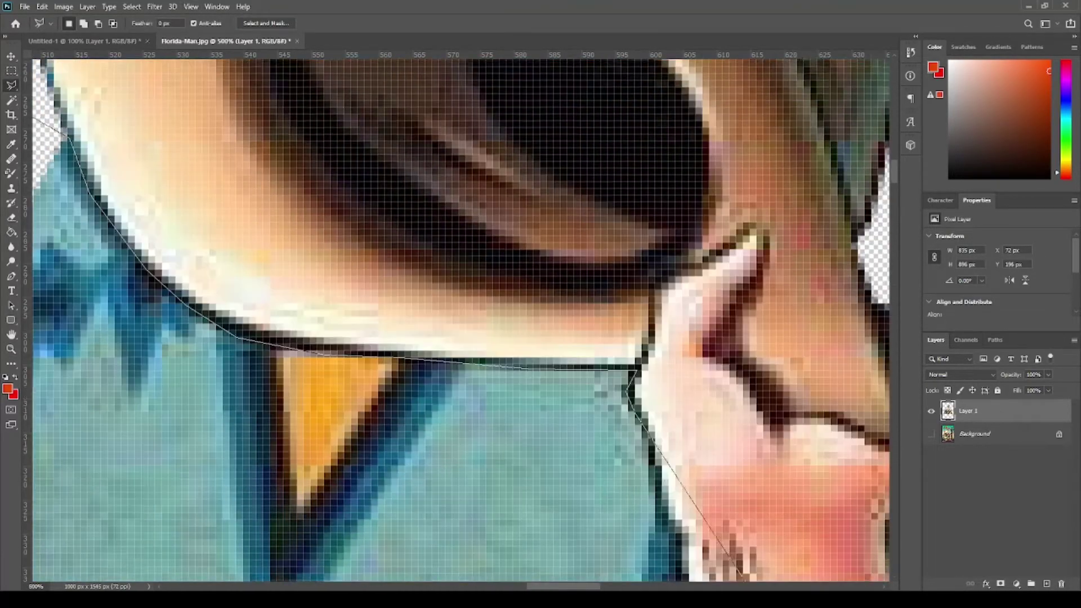
pyautogui.scroll(-10, 700, 346)
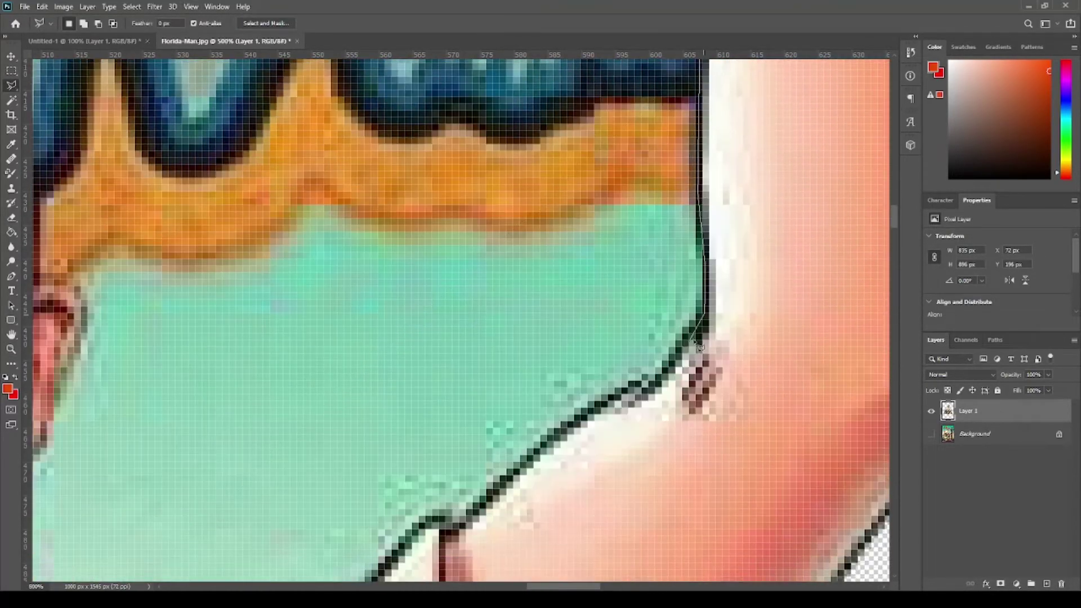
# - Continue the lasso outline along the man's sleeve, shoulder and neck up to his ear
pyautogui.click(455, 544)
pyautogui.scroll(-5, 455, 543)
pyautogui.hscroll(-4, 562, 394)
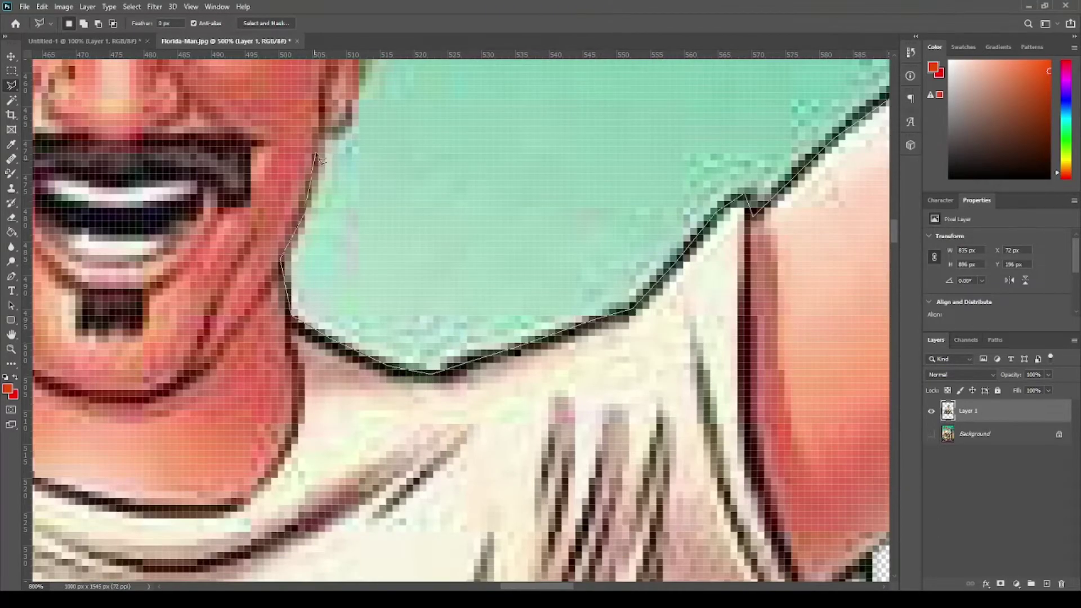
pyautogui.click(328, 128)
pyautogui.click(356, 117)
# - Continue the lasso outline around the man's ear, over his hair and down the other side of his head
pyautogui.scroll(5, 349, 169)
pyautogui.hscroll(2, 349, 168)
pyautogui.scroll(5, 291, 149)
pyautogui.click(269, 321)
pyautogui.click(241, 256)
pyautogui.click(190, 204)
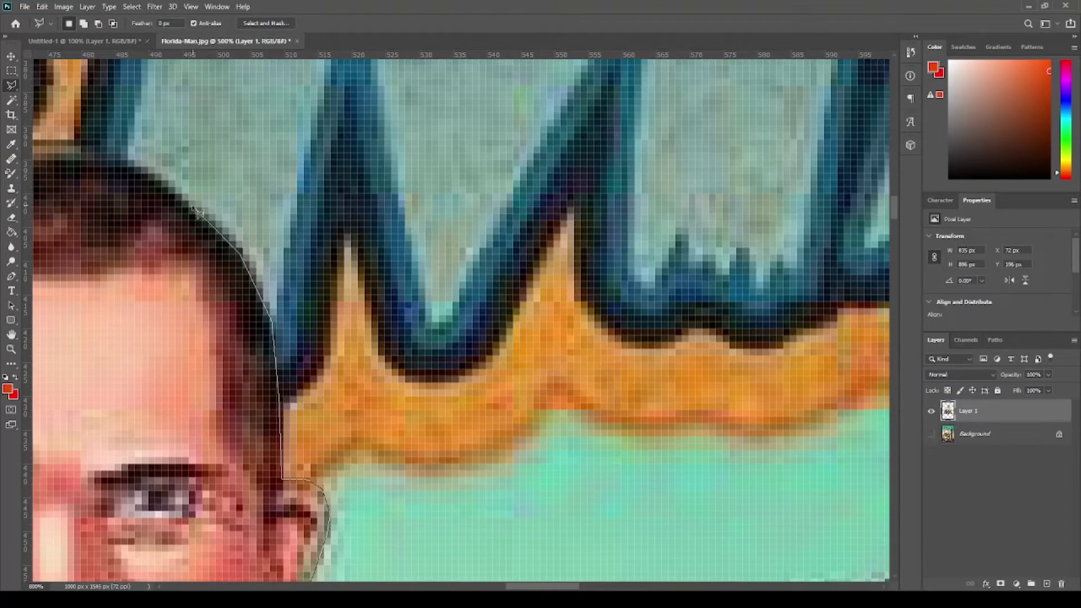
pyautogui.hscroll(-4, 281, 169)
pyautogui.click(456, 163)
pyautogui.scroll(-5, 179, 215)
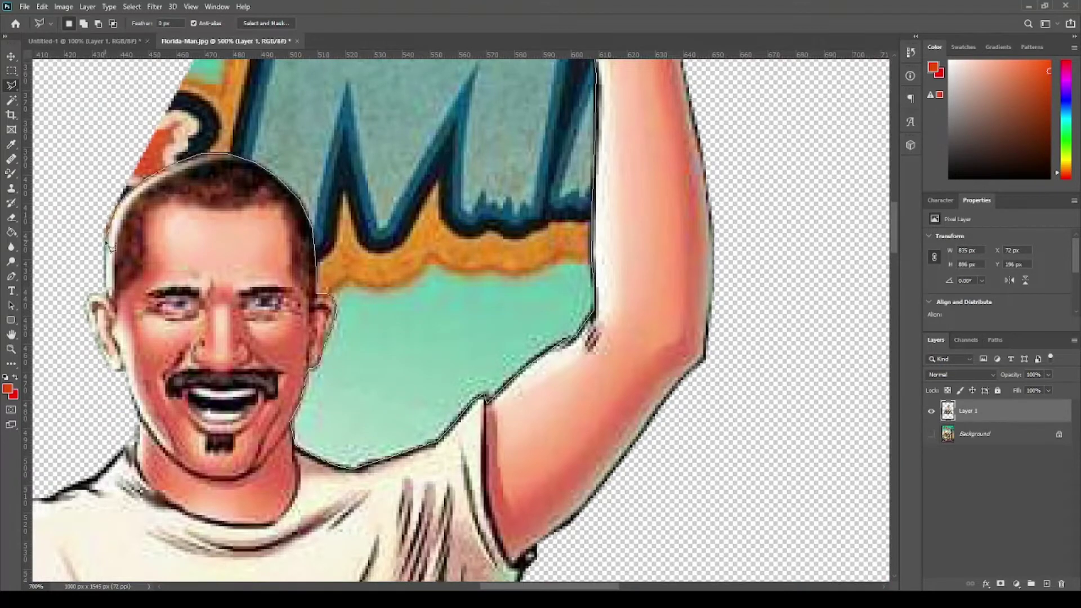
pyautogui.scroll(5, 131, 112)
# - Add the cut-out alligator rider and the WHAT YT HIDES group from TLRNetwork.psd to the bingo card composite
pyautogui.press('m')
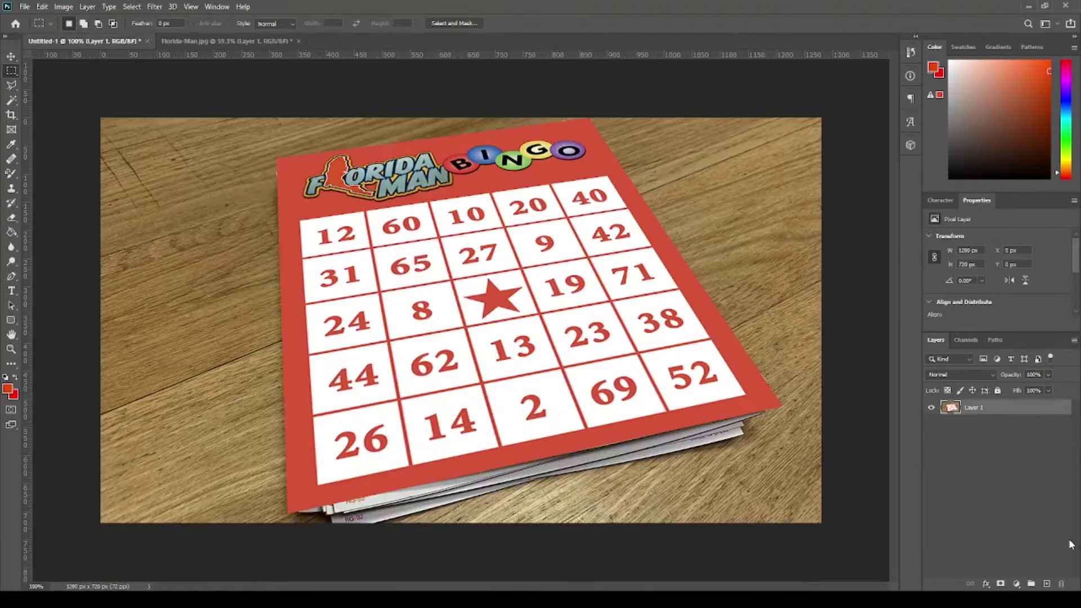
pyautogui.click(17, 57)
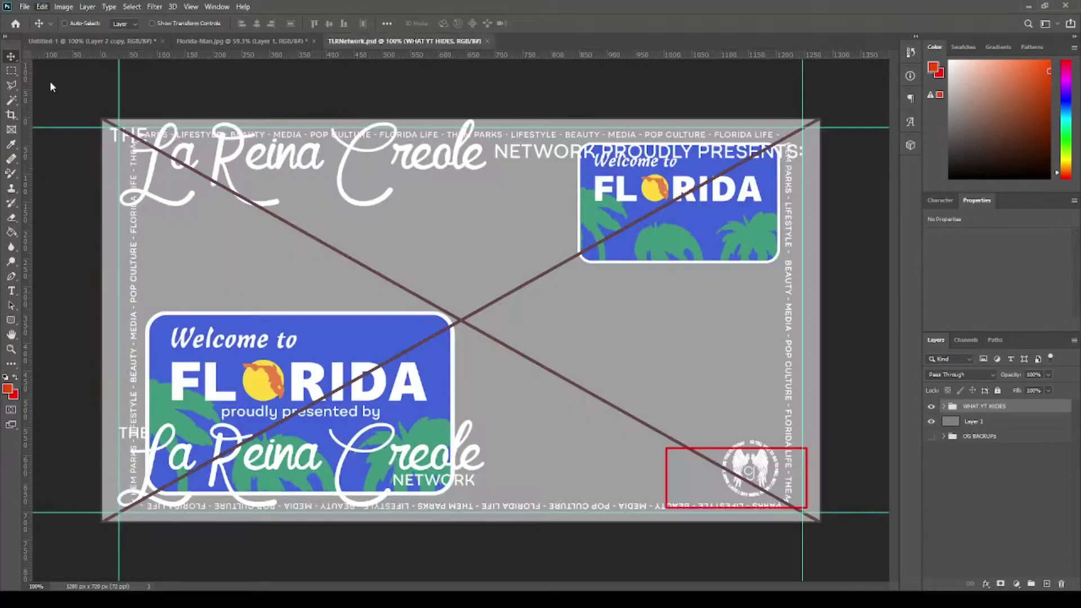
pyautogui.click(135, 42)
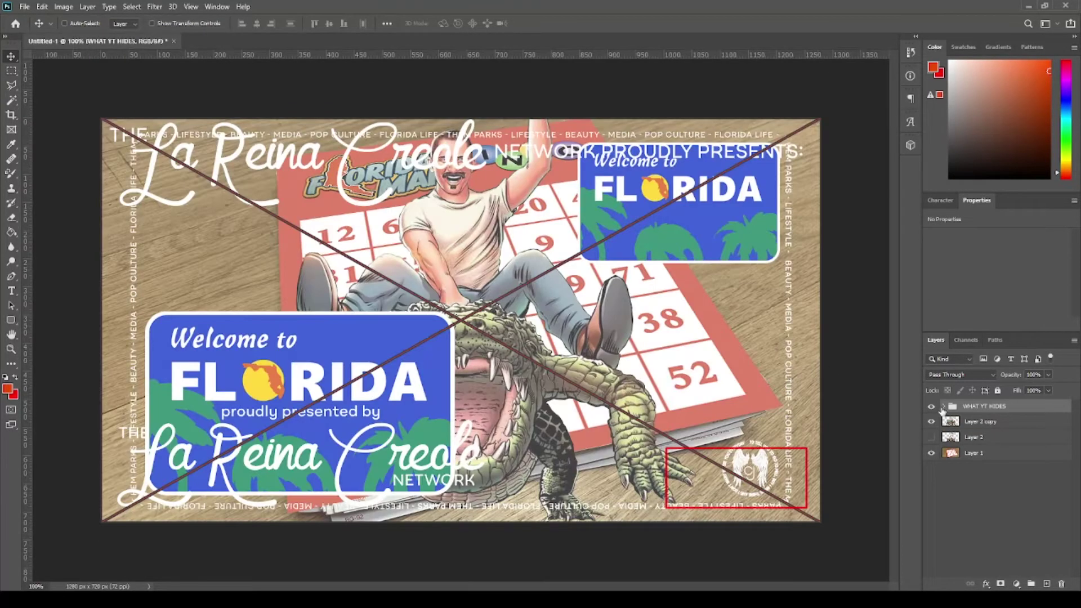
# - Move the rider layer just below the HIDES folder inside WHAT YT HIDES, and hide the BOTTOM LEFT folder and smaller Florida sign
pyautogui.click(942, 407)
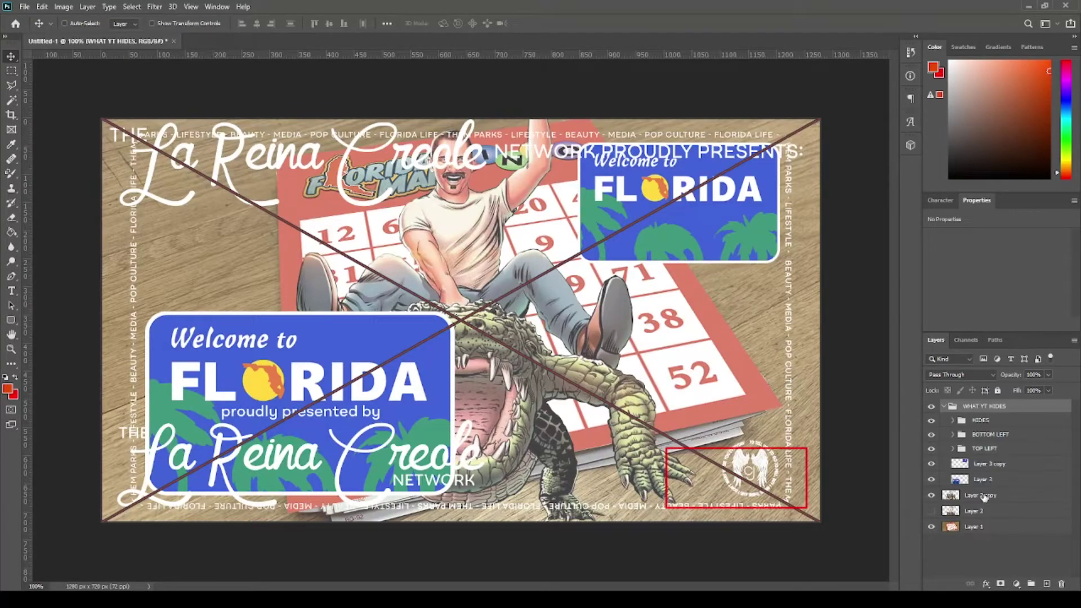
pyautogui.moveTo(984, 496); pyautogui.dragTo(982, 437)
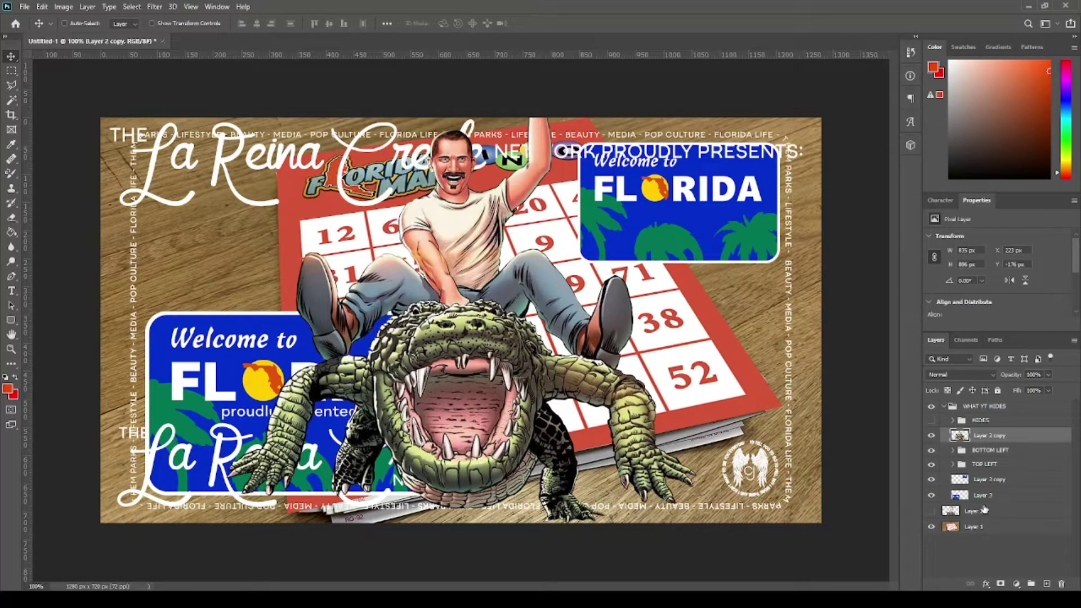
pyautogui.click(931, 450)
pyautogui.click(932, 480)
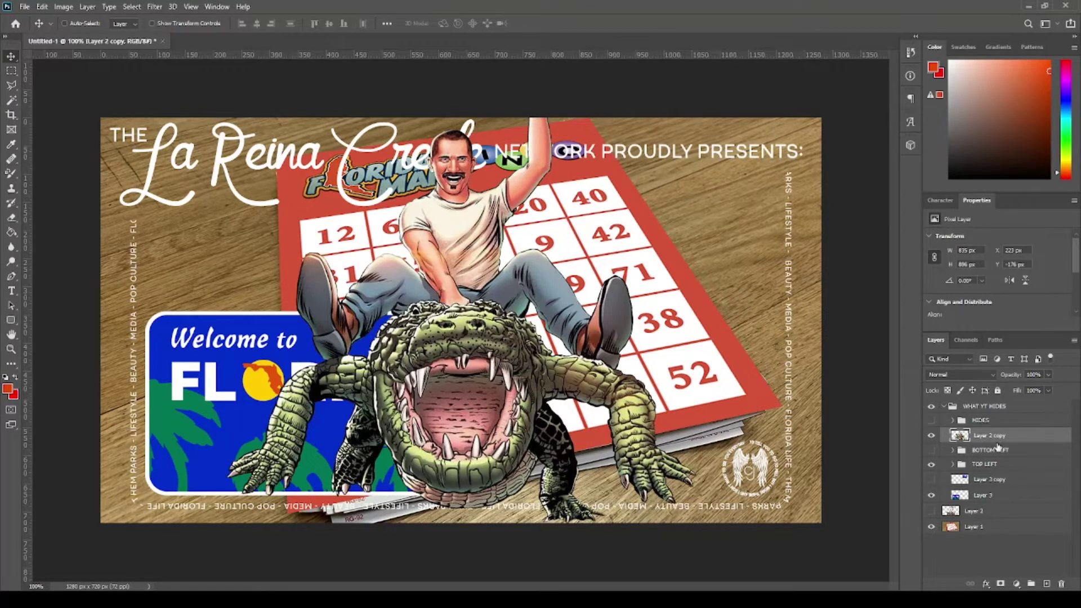
# - Scale the alligator rider down to about 671 px wide so the figure and raised hat fit within the canvas height
pyautogui.hotkey('ctrl', 't')
pyautogui.moveTo(460, 522); pyautogui.dragTo(460, 428)
pyautogui.moveTo(610, 96); pyautogui.dragTo(609, 198)
pyautogui.press('Return')
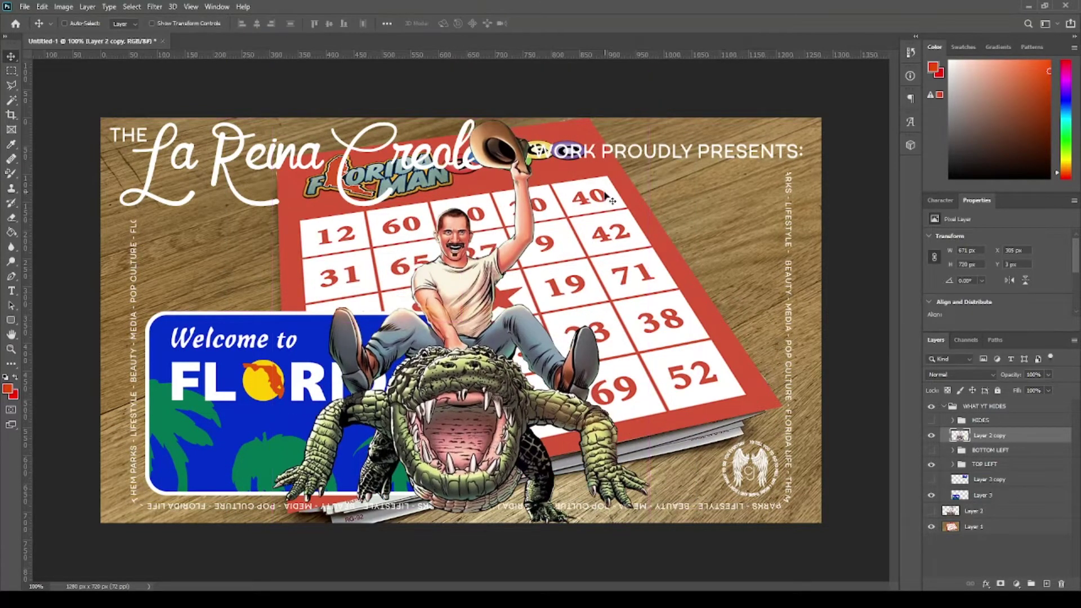
# - Ungroup the TOP LEFT folder and delete the smaller Florida sign layer
pyautogui.click(952, 463)
pyautogui.moveTo(991, 526); pyautogui.dragTo(1019, 459)
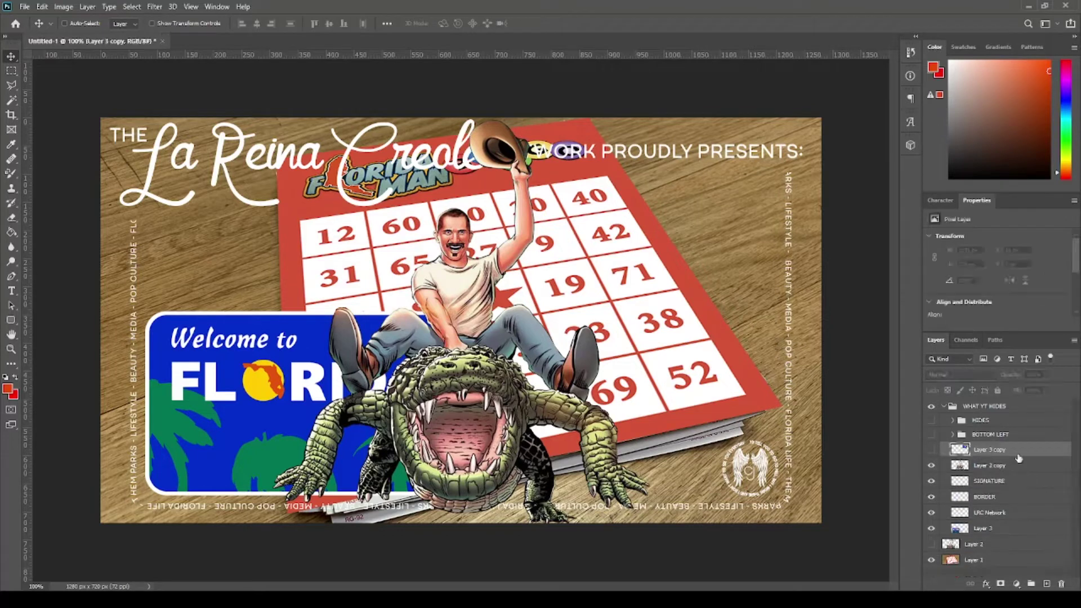
pyautogui.click(931, 449)
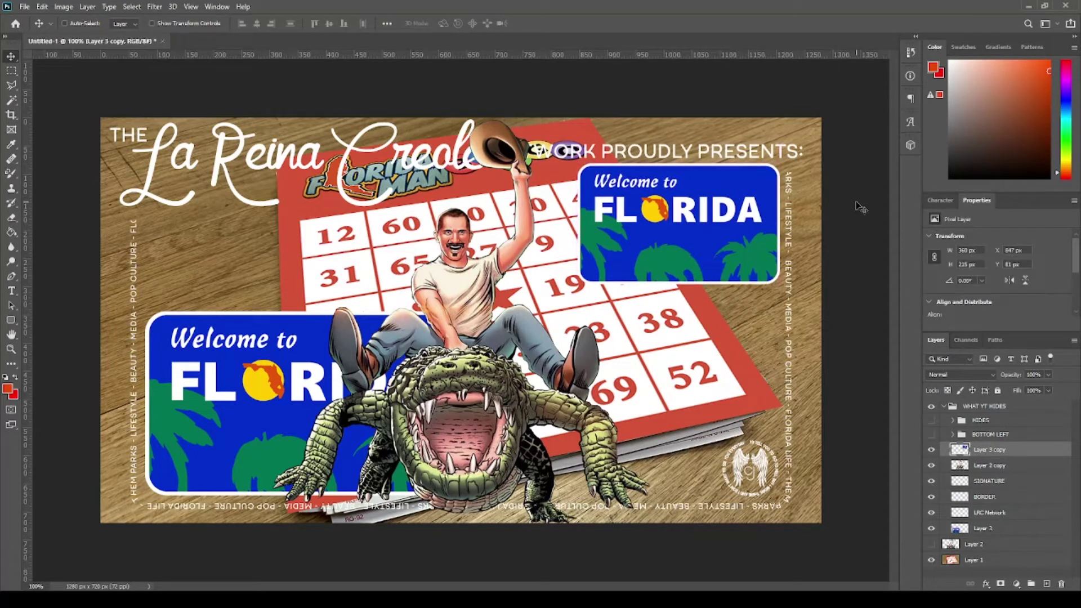
pyautogui.press('Delete')
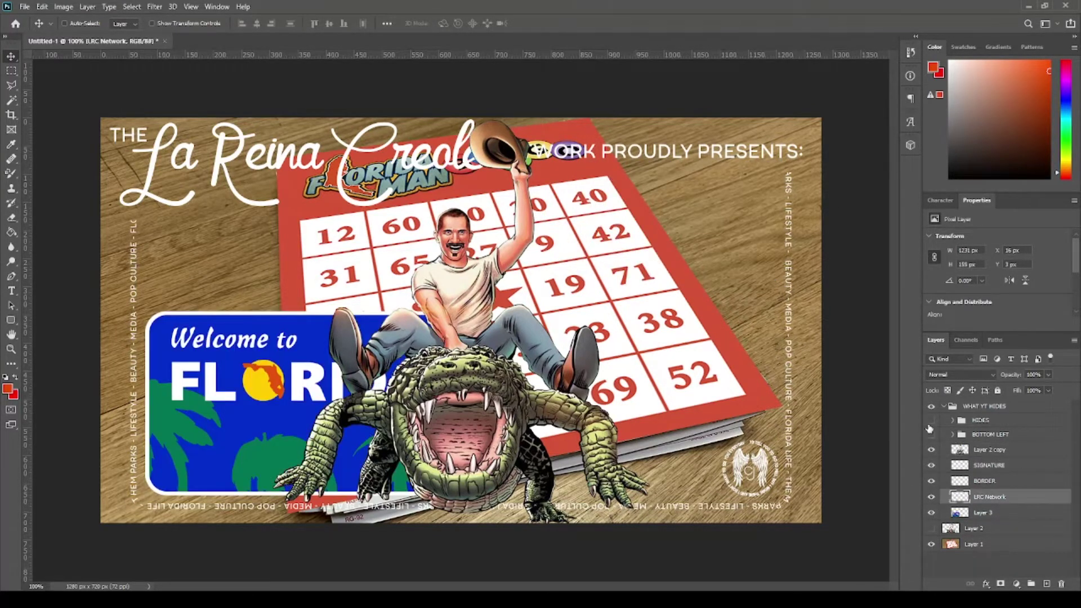
# - Show the HIDES guide overlay and scale the rider down further to about 631 px wide
pyautogui.click(931, 420)
pyautogui.moveTo(453, 304)
pyautogui.mouseDown()
pyautogui.moveTo(473, 304)
pyautogui.moveTo(453, 304)
pyautogui.mouseUp()
pyautogui.hotkey('shift', 'Left')
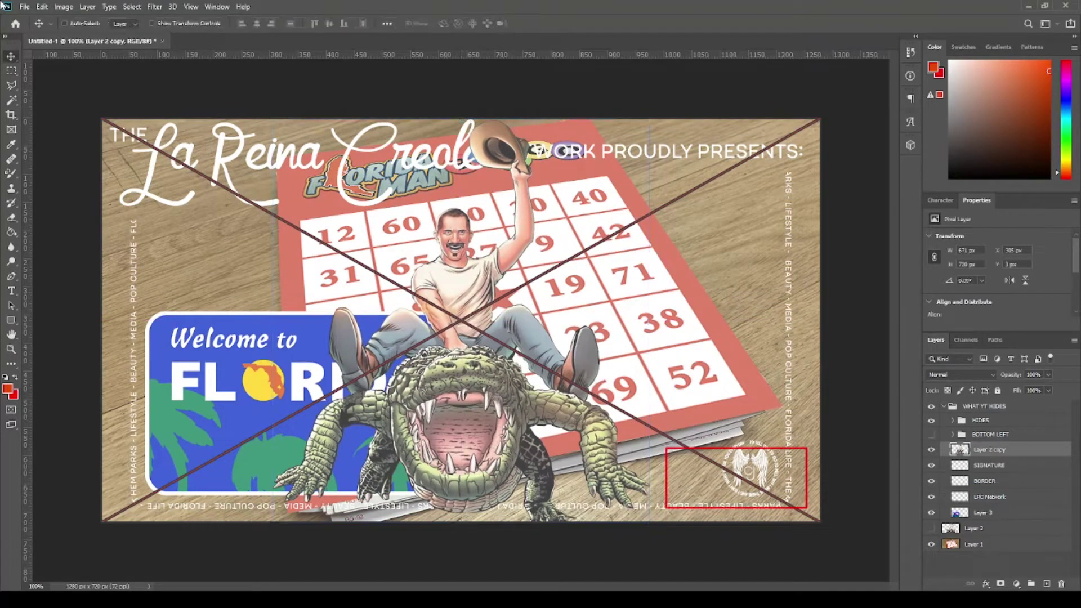
pyautogui.hotkey('ctrl', 't')
pyautogui.press('Return')
pyautogui.hotkey('ctrl', 'z')
pyautogui.hotkey('ctrl', 'z')
pyautogui.hotkey('ctrl', 'z')
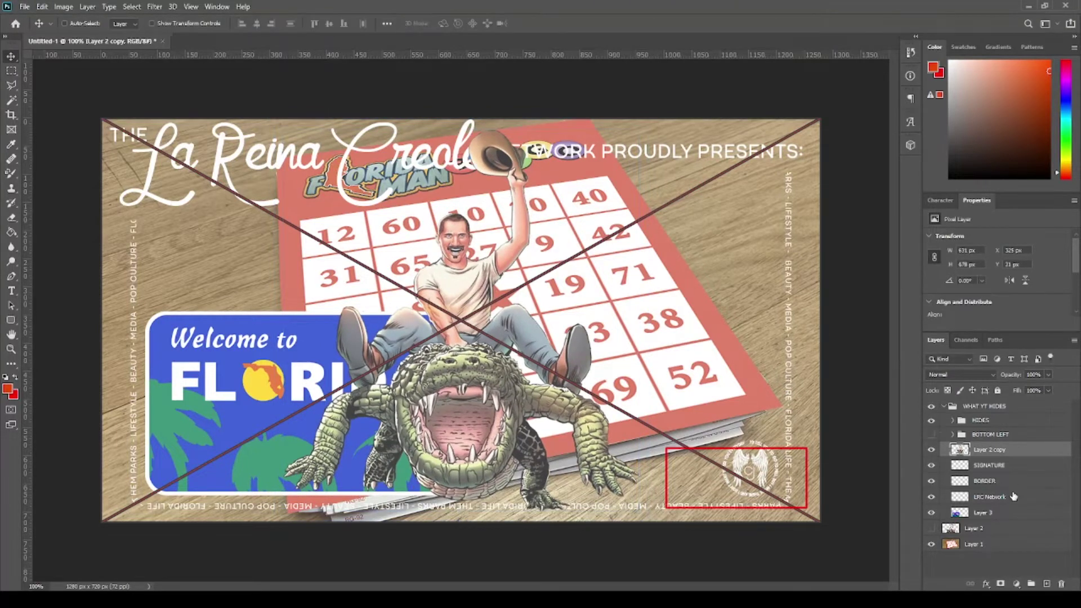
# - Add outer glow and drop shadow effects to BORDER and LRC Network, raising the LRC Network lettering above the rider with a yellow color overlay
pyautogui.press('h')
pyautogui.hotkey('ctrl', 'shift', 'z')
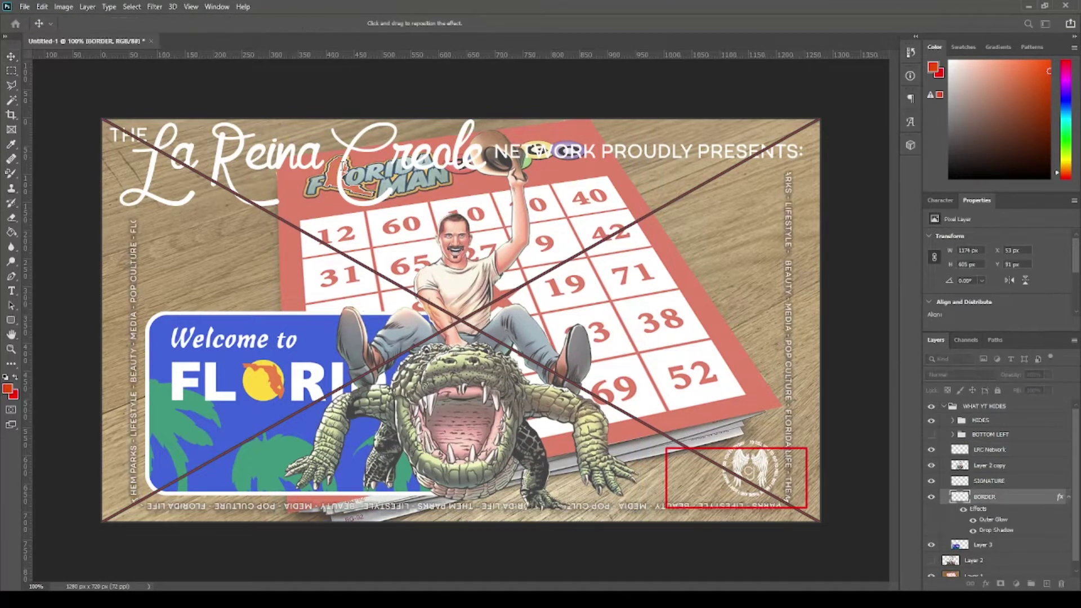
pyautogui.hotkey('ctrl', 'shift', 'z')
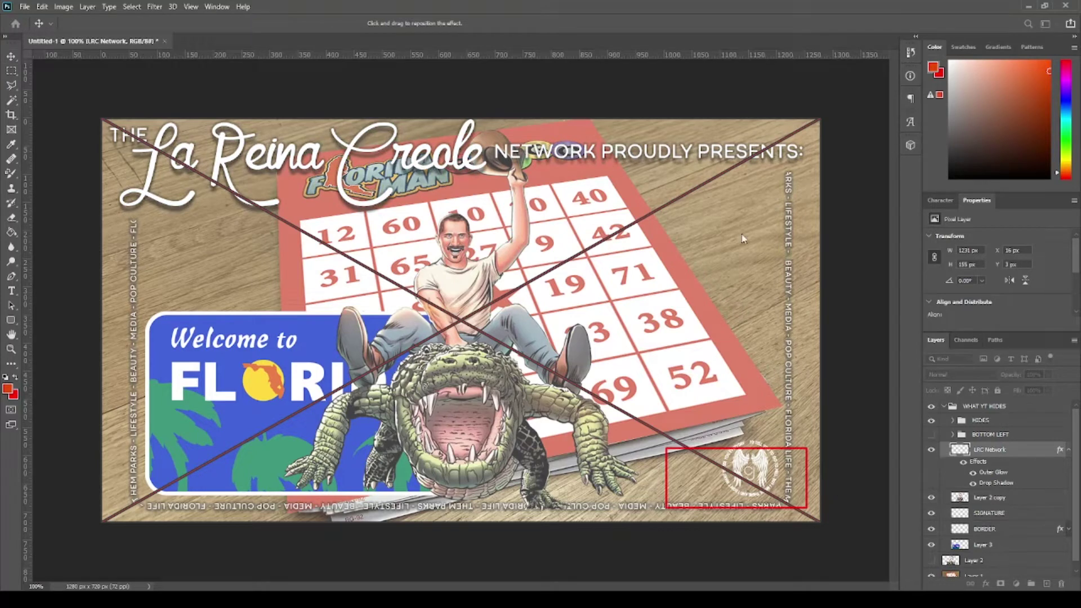
pyautogui.hotkey('ctrl', 'shift', 'z')
pyautogui.hotkey('ctrl', 'shift', 'z')
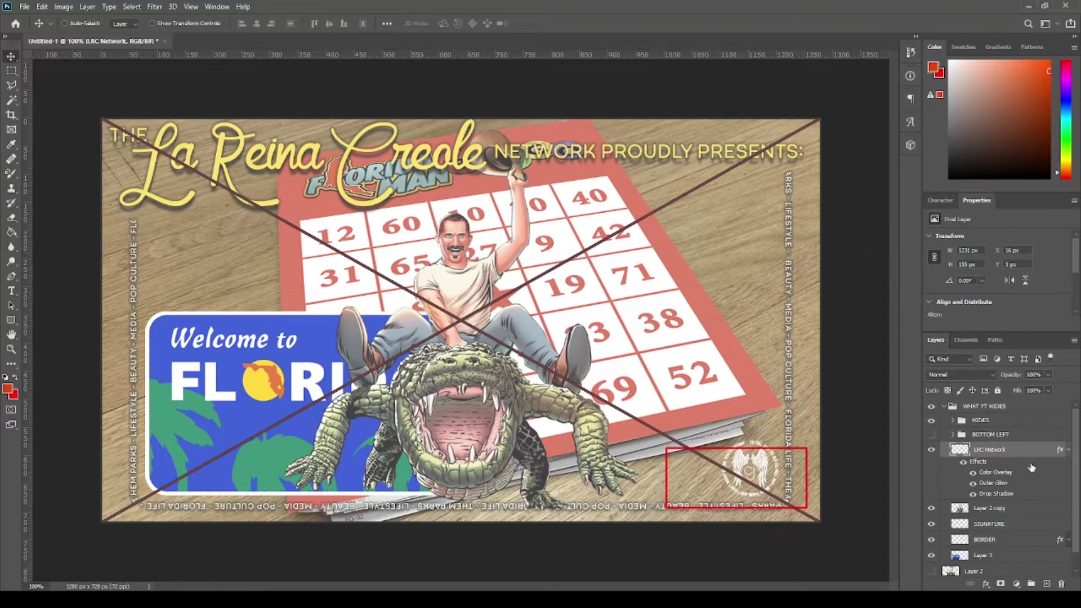
# - Move the rider above the LRC Network lettering with an outer glow and drop shadow, and hide the HIDES overlay
pyautogui.hotkey('ctrl', 'shift', 'z')
pyautogui.hotkey('ctrl', 'shift', 'z')
pyautogui.hotkey('ctrl', 'shift', 'z')
pyautogui.hotkey('ctrl', 'shift', 'z')
pyautogui.hotkey('ctrl', 'shift', 'z')
pyautogui.hotkey('ctrl', 'shift', 'z')
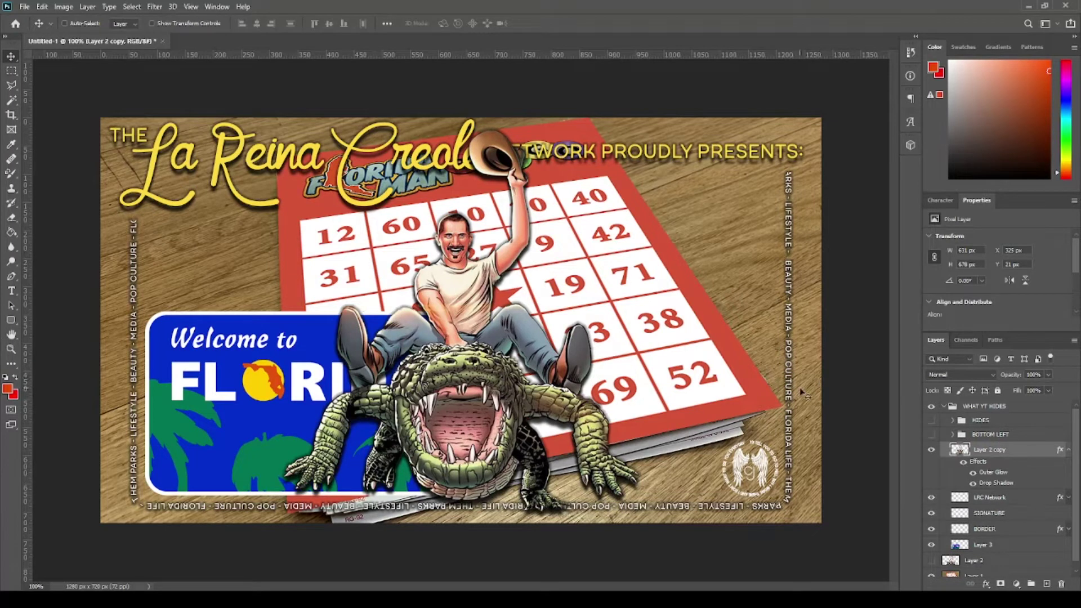
# - Move the large Florida sign from the lower left to the upper right area of the composition
pyautogui.hotkey('ctrl', 'shift', 'z')
pyautogui.hotkey('ctrl', 'shift', 'z')
pyautogui.hotkey('ctrl', 'shift', 'z')
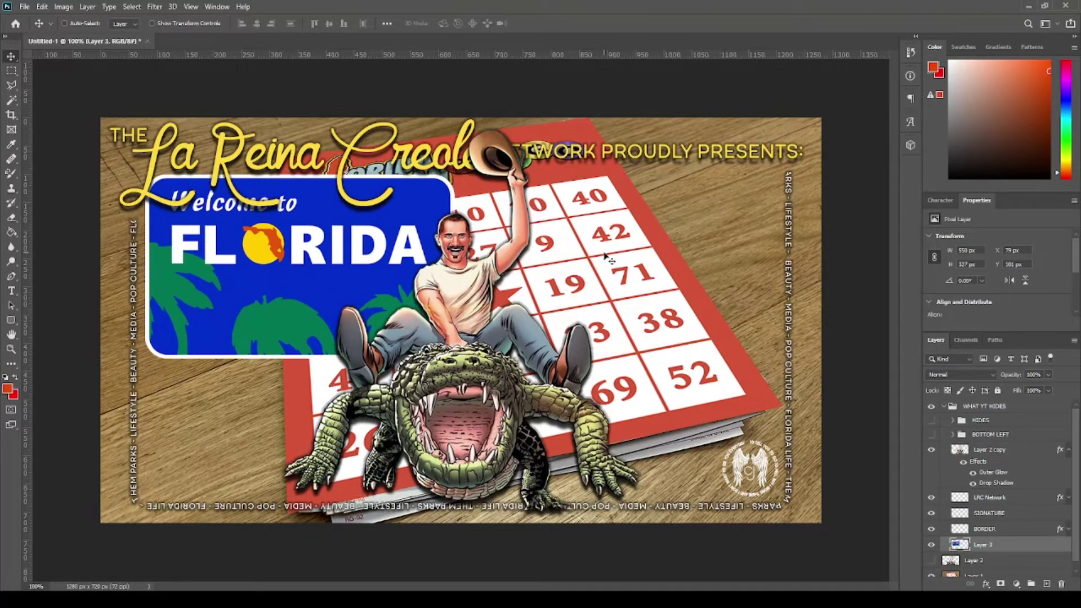
pyautogui.hotkey('ctrl', 'shift', 'z')
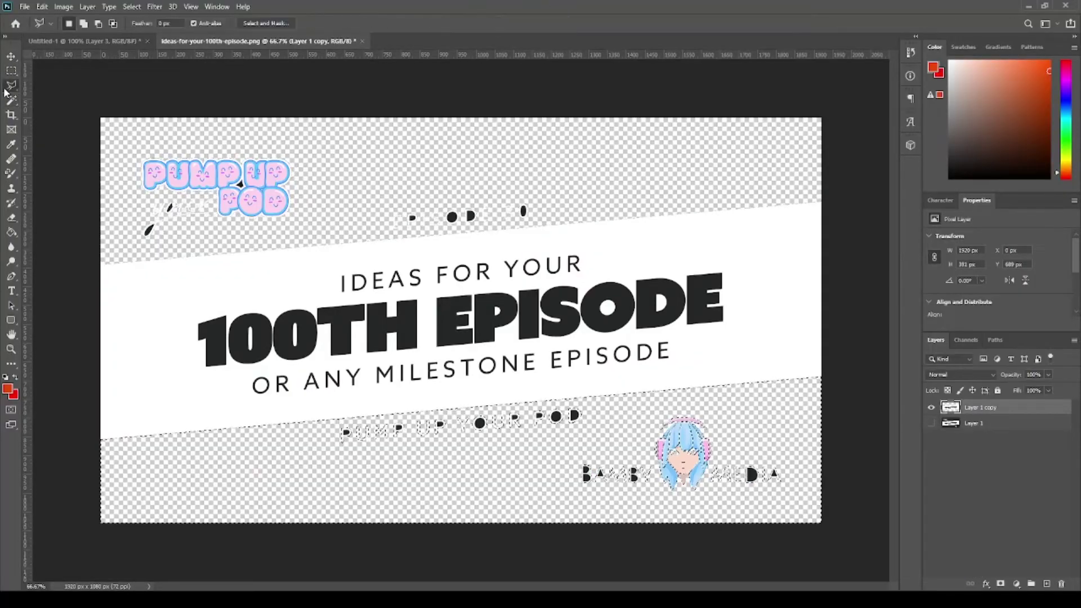
# - Outline and delete the leftover logos and text above and below the white banner in the 100th episode image
pyautogui.scroll(5, 5, 93)
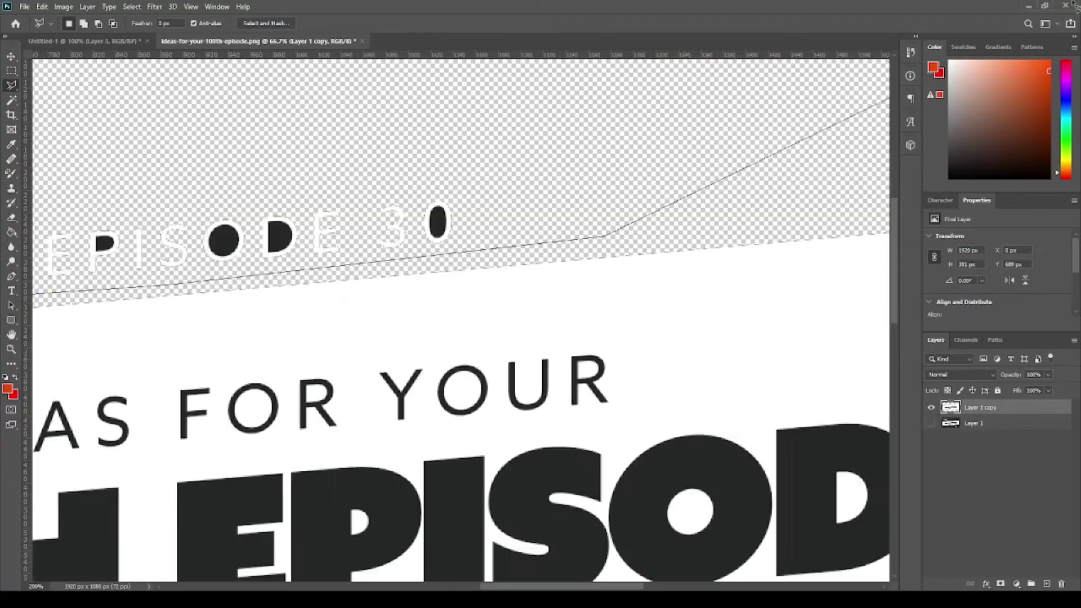
pyautogui.scroll(-6, 566, 384)
pyautogui.scroll(4, 566, 384)
pyautogui.scroll(-4, 234, 574)
pyautogui.press('Return')
pyautogui.press('Delete')
# - Outline the smaller text lines above and below 100TH EPISODE and cover them with the banner's white
pyautogui.click(335, 263)
pyautogui.click(281, 296)
pyautogui.doubleClick(214, 402)
pyautogui.press('m')
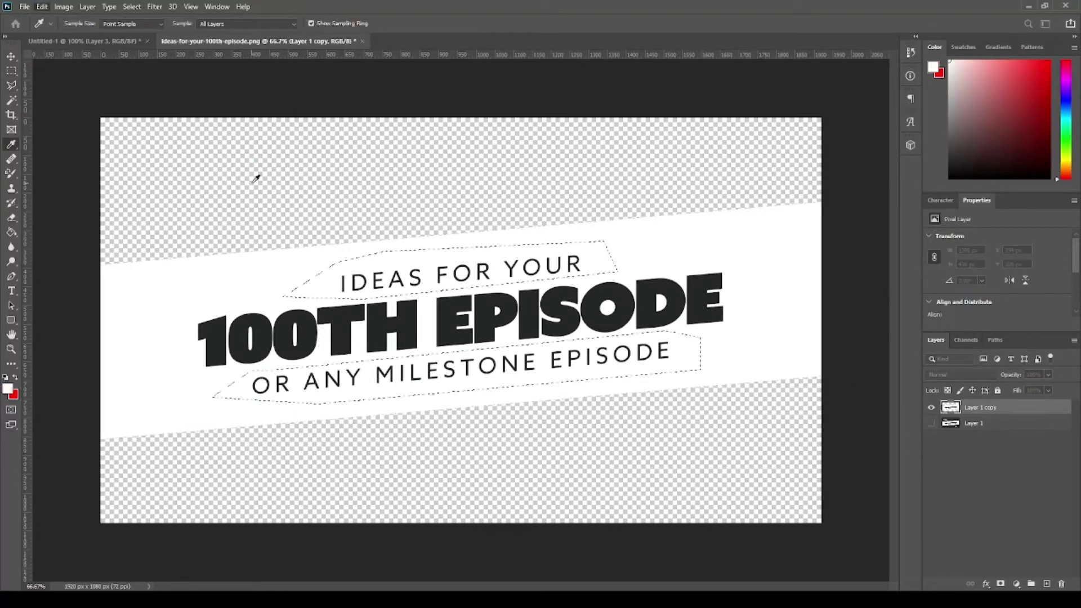
pyautogui.press('Delete')
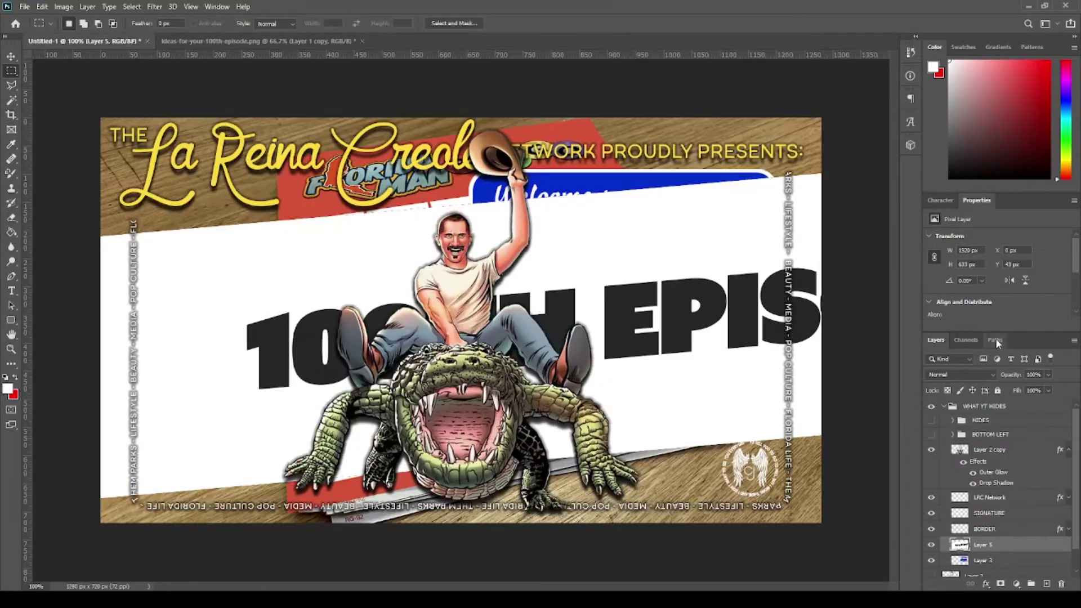
# - Hide the rider, shrink the 100TH EPISODE banner in the composite to 550 px wide, and position it over the Florida sign
pyautogui.hotkey('ctrl', 'a')
pyautogui.press('Delete')
pyautogui.press('v')
pyautogui.click(931, 449)
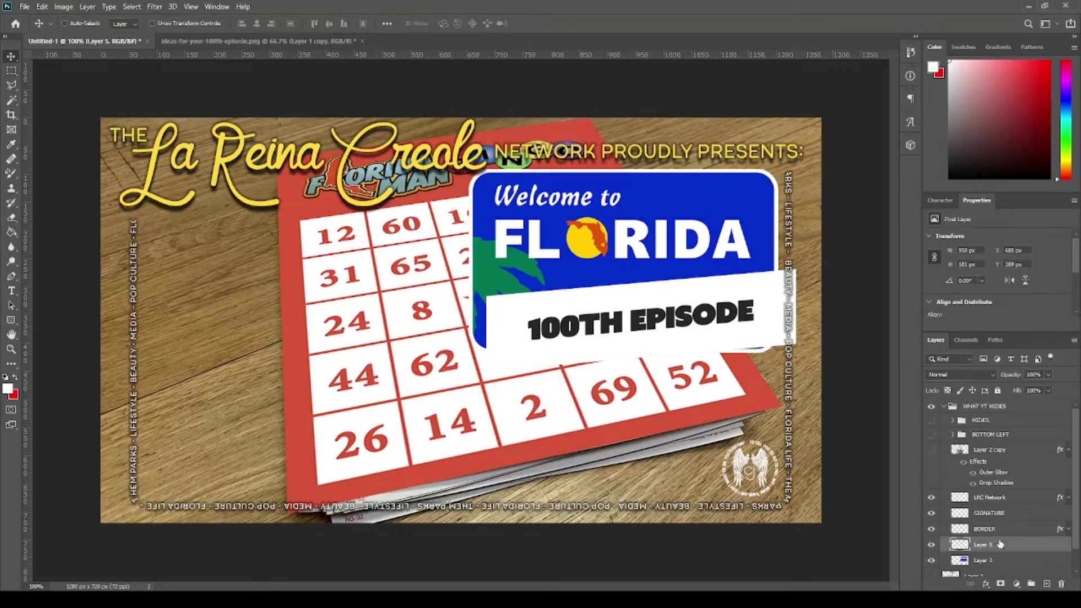
pyautogui.moveTo(654, 297); pyautogui.dragTo(648, 285)
# - Preview the banner with the Soft Light and Screen blend modes, and delete its white area around the 100TH EPISODE lettering
pyautogui.scroll(-7, 959, 374)
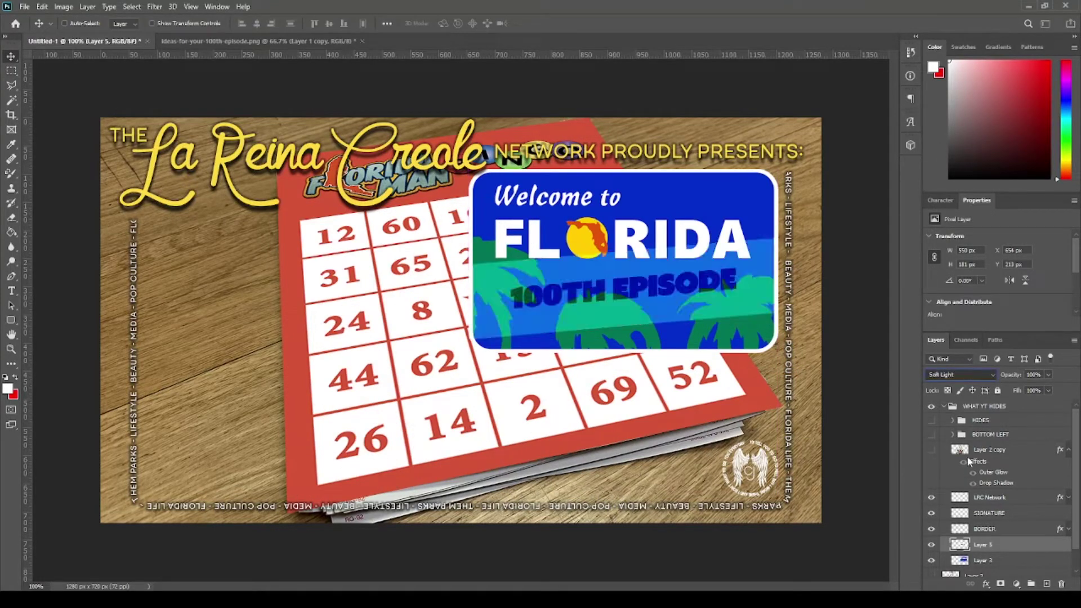
pyautogui.scroll(7, 939, 397)
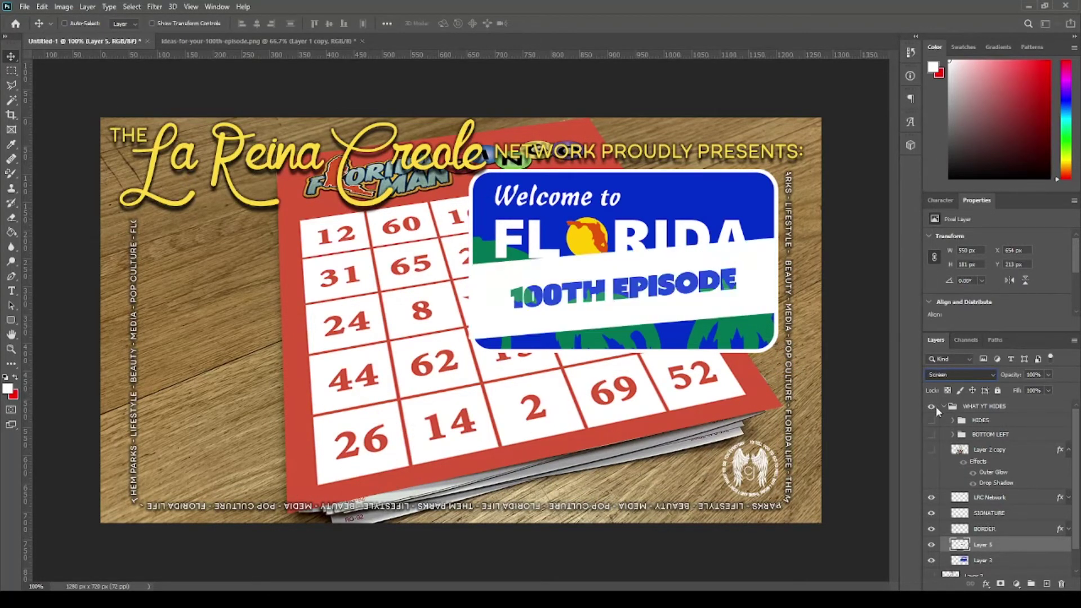
pyautogui.press('w')
pyautogui.click(495, 315)
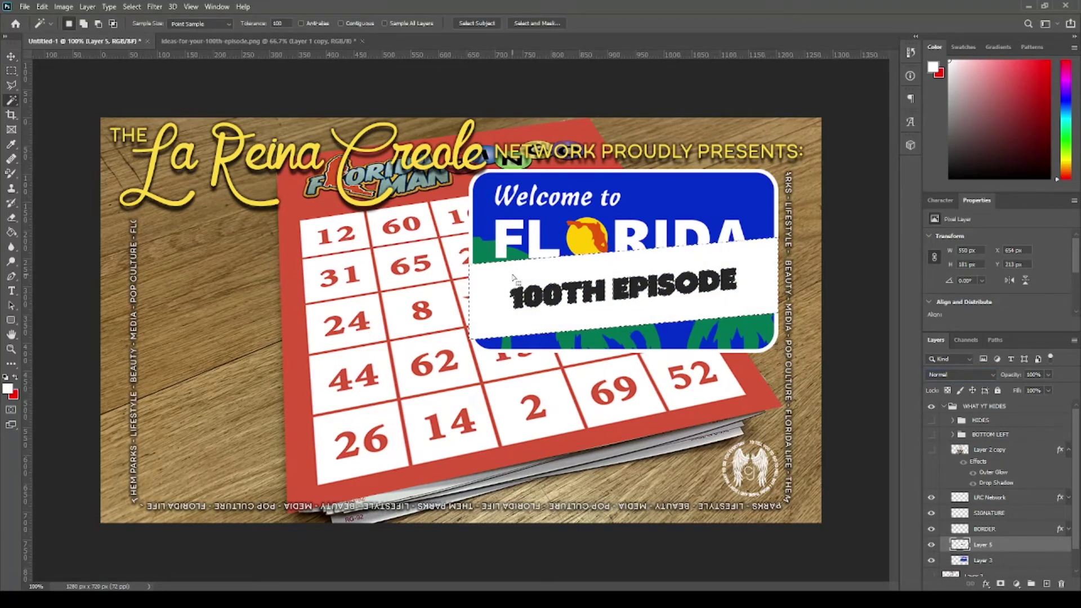
pyautogui.press('Delete')
# - Invert the 100TH EPISODE lettering to white and move it to the lower right corner of the Florida sign
pyautogui.hotkey('ctrl', 'i')
pyautogui.click(10, 57)
pyautogui.moveTo(775, 539); pyautogui.dragTo(810, 578)
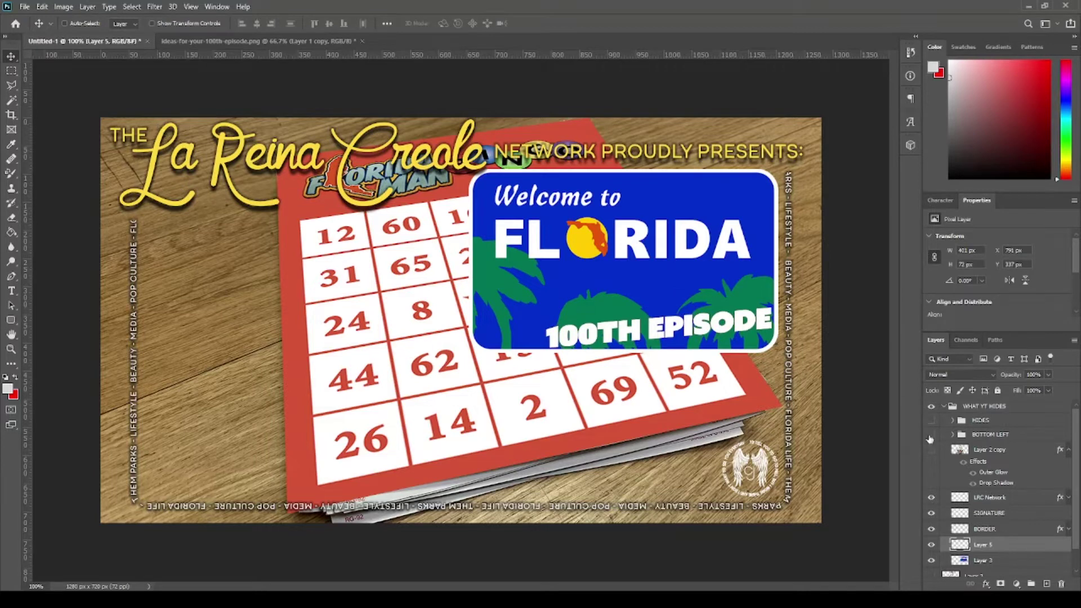
# - Show the alligator rider again and move it left so the Florida sign is uncovered
pyautogui.click(931, 449)
pyautogui.click(1007, 449)
pyautogui.moveTo(417, 290); pyautogui.dragTo(364, 290)
# - Nudge the 100TH EPISODE lettering left and up, away from the sign's border
pyautogui.click(985, 542)
pyautogui.hotkey('shift', 'Left')
pyautogui.hotkey('shift', 'Up')
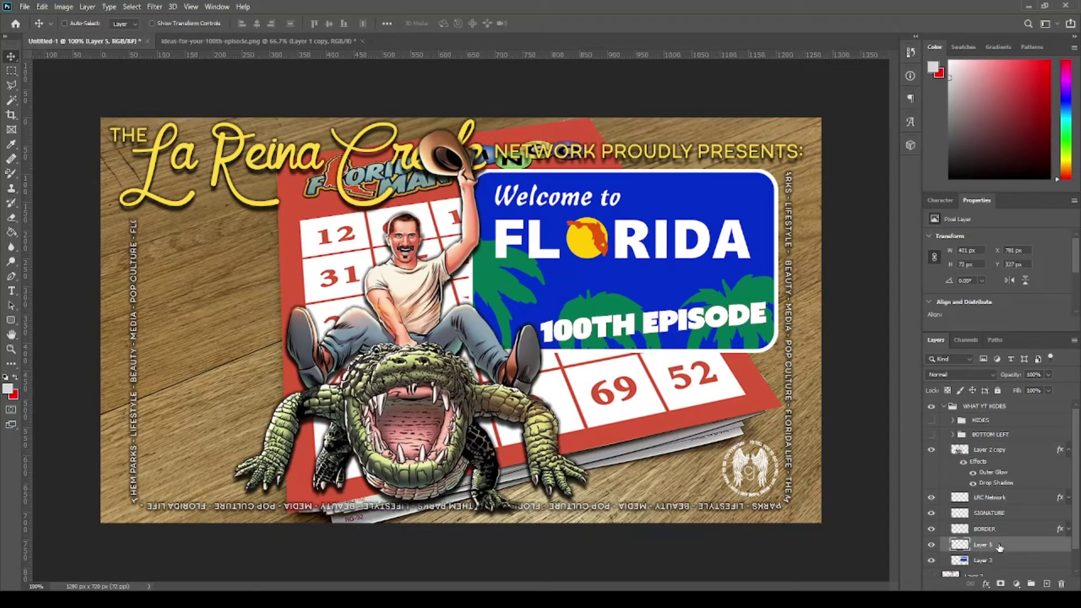
# - Group the 100TH EPISODE lettering with the Florida sign, and apply outer glow and drop shadow effects to both layers
pyautogui.click(959, 374)
pyautogui.click(955, 436)
pyautogui.keyDown('shift'); pyautogui.click(982, 560); pyautogui.keyUp('shift')
pyautogui.hotkey('ctrl', 'g')
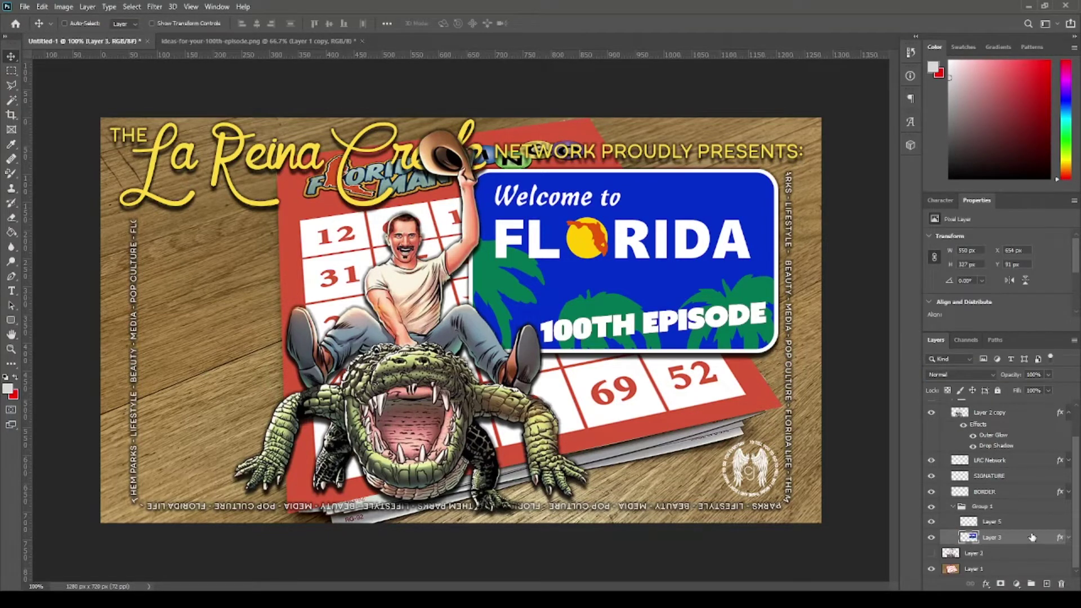
pyautogui.moveTo(1059, 537); pyautogui.dragTo(990, 521)
pyautogui.press('h')
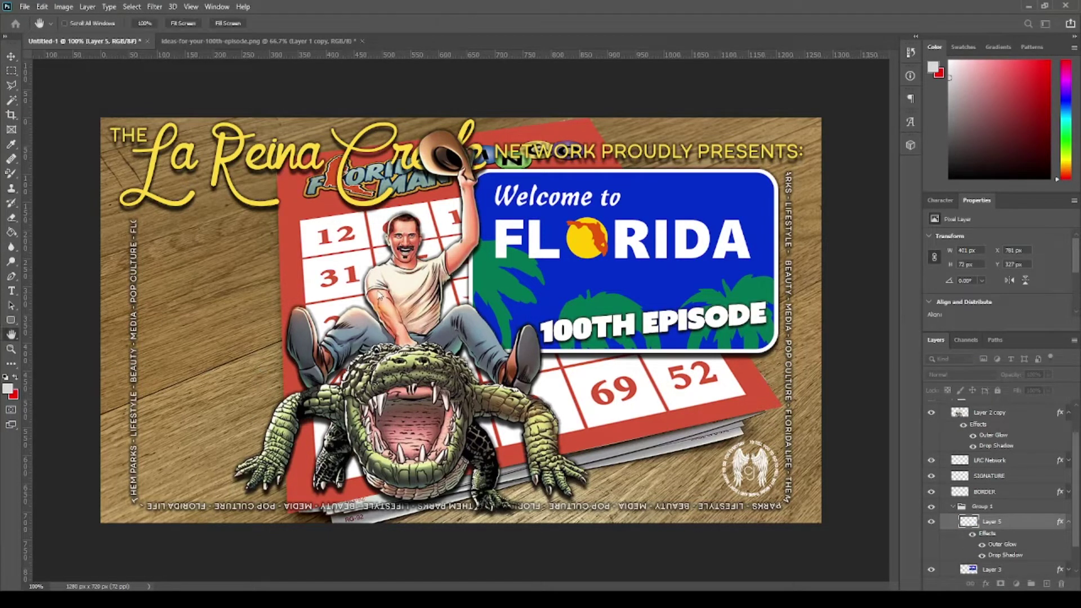
# - Try a dark red treatment on the BORDER text and check it at a reduced view
pyautogui.hotkey('alt', ']')
pyautogui.press('v')
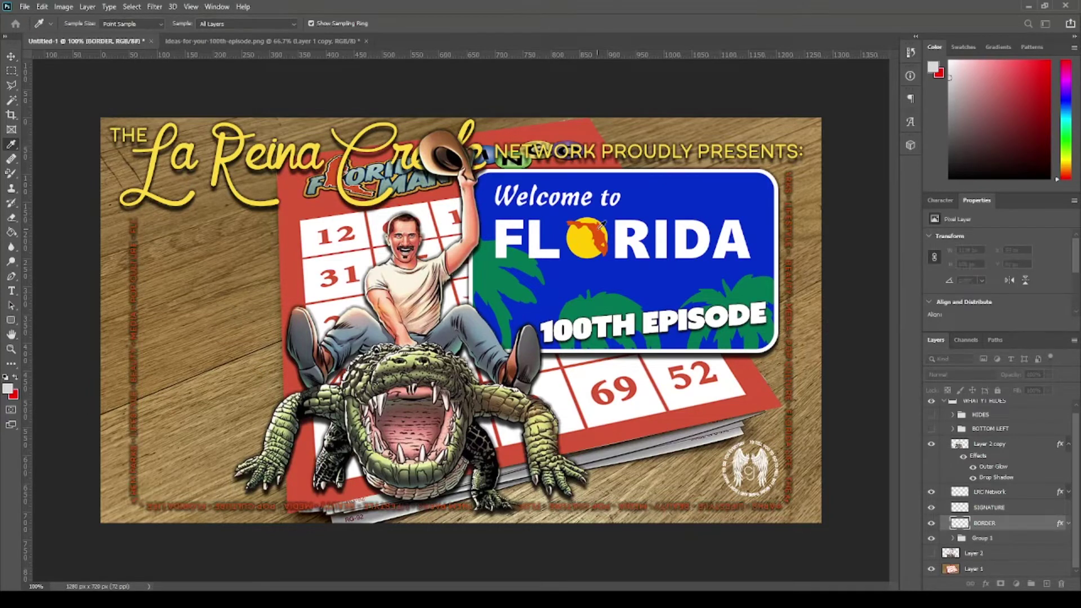
pyautogui.hotkey('ctrl', '-')
pyautogui.hotkey('ctrl', '-')
# - Fade the SIGNATURE emblem into the wood background through its blending, and clear the effects from the BORDER layer
pyautogui.hotkey('alt', ']')
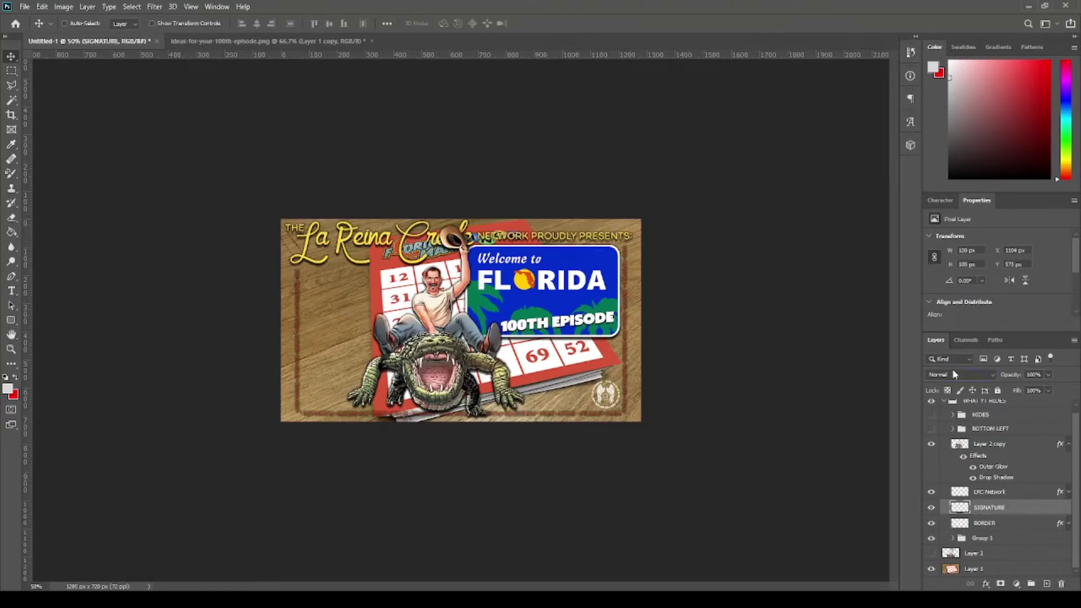
pyautogui.hotkey('ctrl', '1')
pyautogui.click(1067, 523)
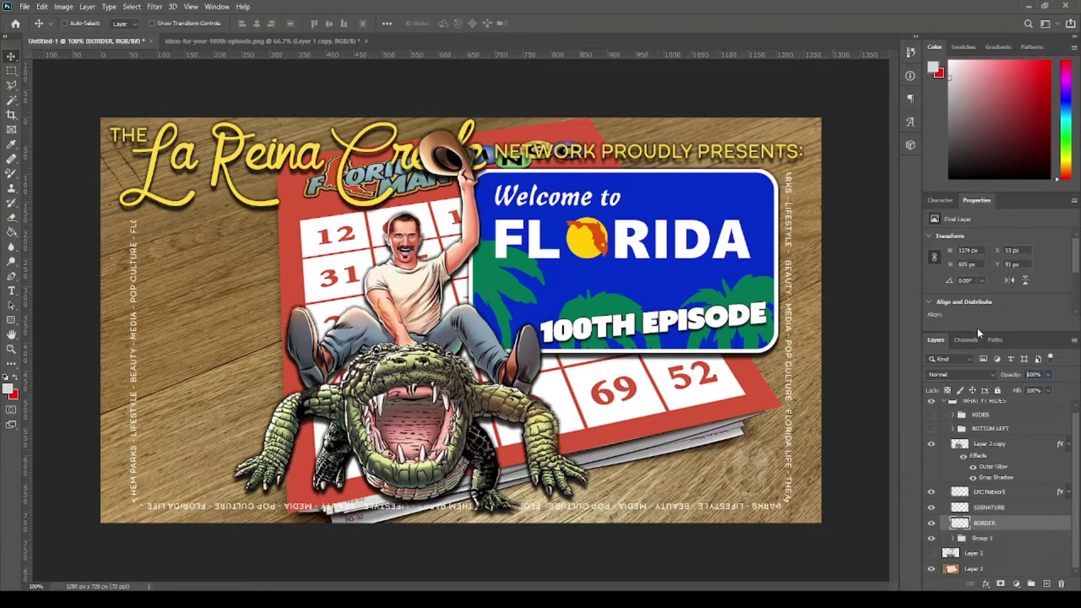
# - Change the LRC Network lettering's color overlay to a deeper golden yellow
pyautogui.moveTo(995, 545); pyautogui.dragTo(989, 492)
pyautogui.press('h')
pyautogui.press('v')
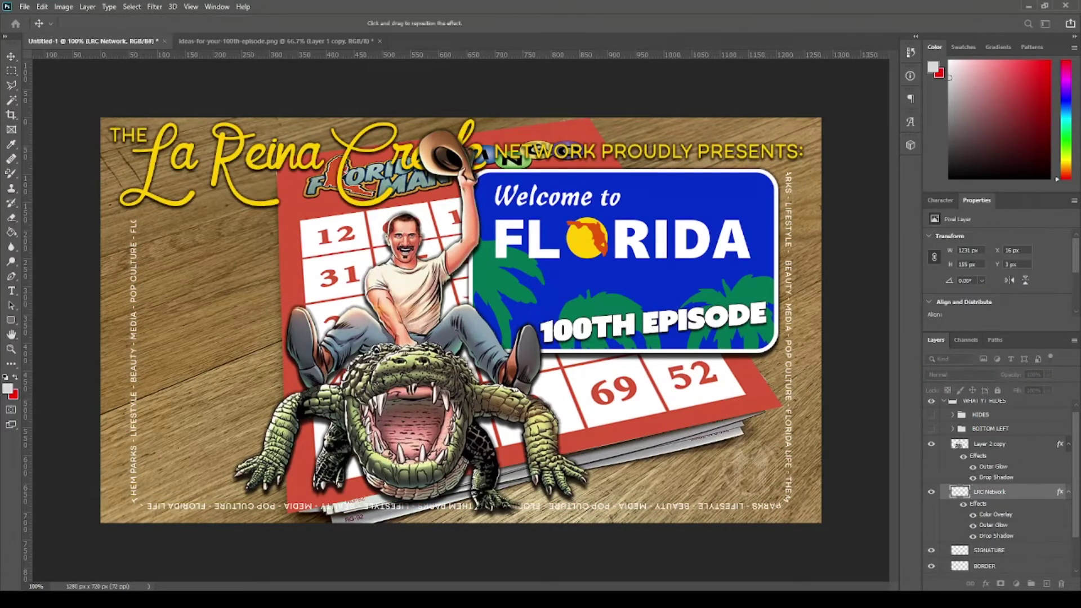
# - Collapse the LRC Network effects list, and add an outer glow and drop shadow to the white BORDER text
pyautogui.hotkey('ctrl', '-')
pyautogui.hotkey('ctrl', '-')
pyautogui.click(1069, 491)
pyautogui.click(988, 523)
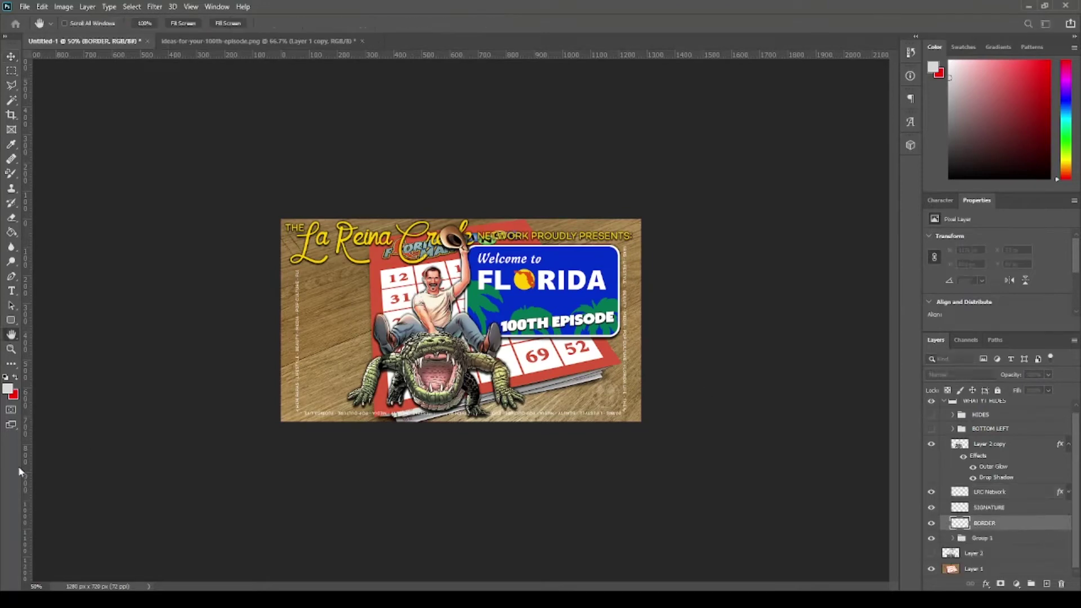
pyautogui.hotkey('ctrl', '1')
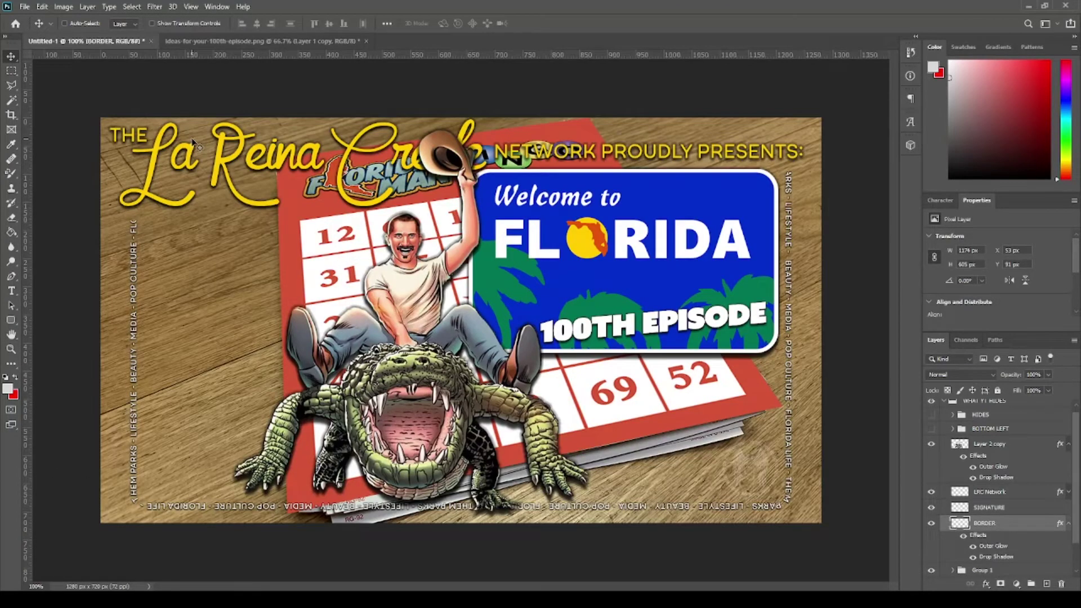
# - Select the alligator rider layer and confirm its layer effect settings
pyautogui.keyDown('ctrl'); pyautogui.click(193, 142); pyautogui.keyUp('ctrl')
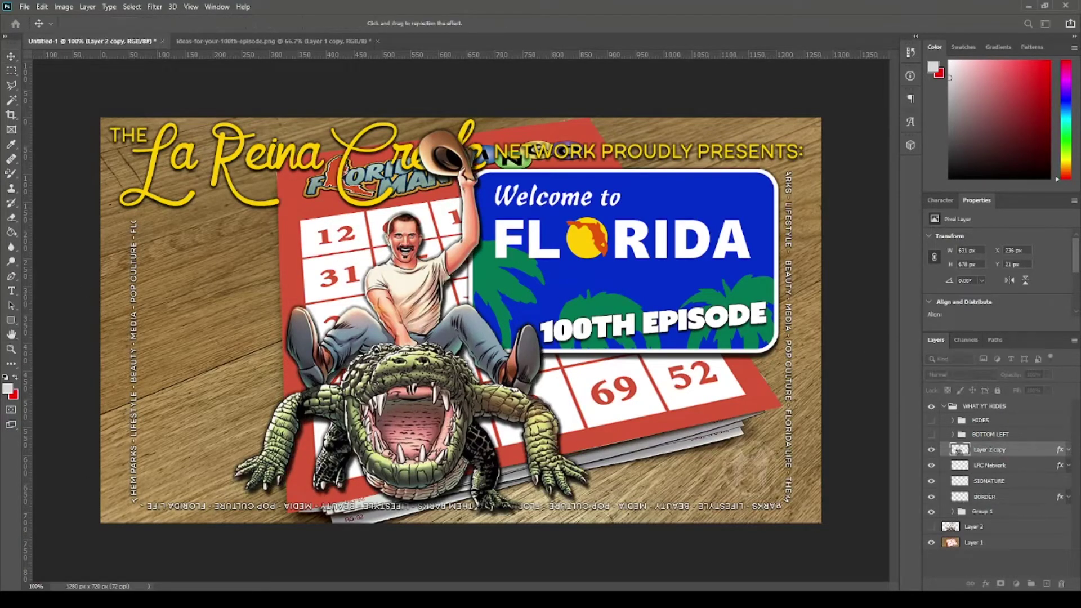
pyautogui.press('Return')
pyautogui.hotkey('ctrl', '-')
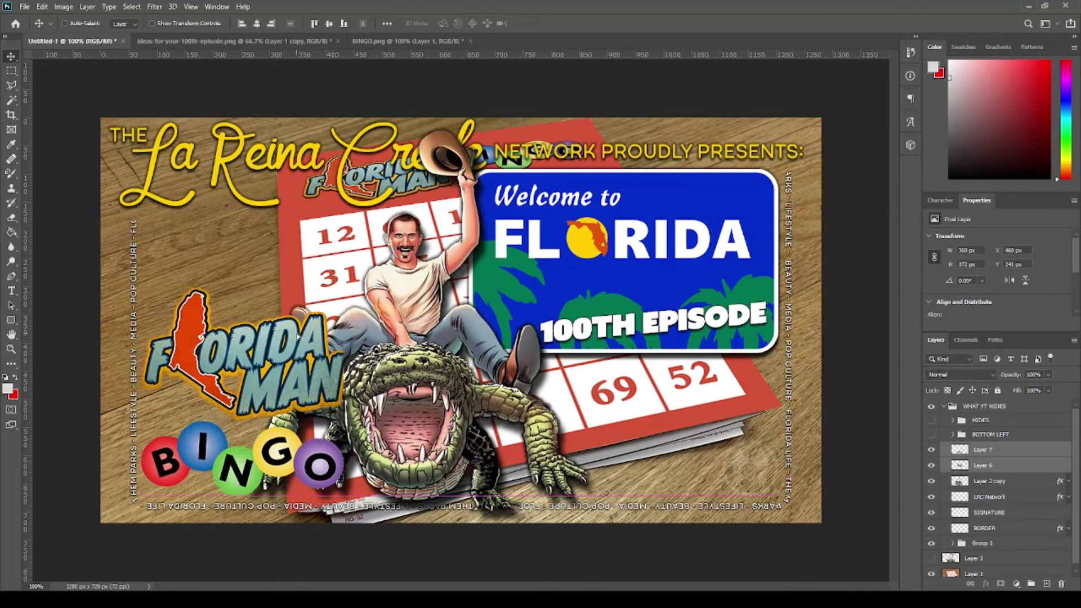
# - Try arranging the separate Florida Man and BINGO logos beside the rider, and delete both logo layers
pyautogui.click(982, 450)
pyautogui.hotkey('shift', 'Up')
pyautogui.hotkey('shift', 'Up')
pyautogui.hotkey('shift', 'Up')
pyautogui.moveTo(292, 409)
pyautogui.mouseDown()
pyautogui.moveTo(348, 267)
pyautogui.moveTo(283, 430)
pyautogui.moveTo(290, 408)
pyautogui.mouseUp()
pyautogui.moveTo(963, 465); pyautogui.dragTo(964, 450)
pyautogui.keyDown('shift'); pyautogui.click(982, 465); pyautogui.keyUp('shift')
pyautogui.moveTo(269, 377); pyautogui.dragTo(669, 304)
pyautogui.hotkey('ctrl', 'z')
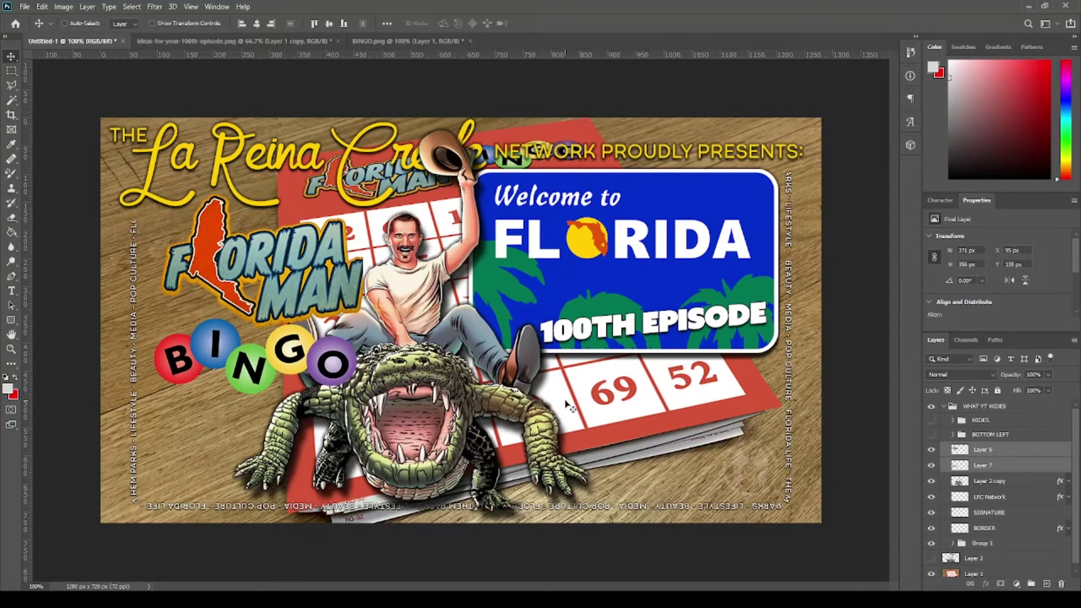
pyautogui.press('Delete')
# - Add the two-line text "florida man" / "bingo" over the wood at the alligator's side and set it in all caps
pyautogui.press('t')
pyautogui.click(114, 354)
pyautogui.write('flori')
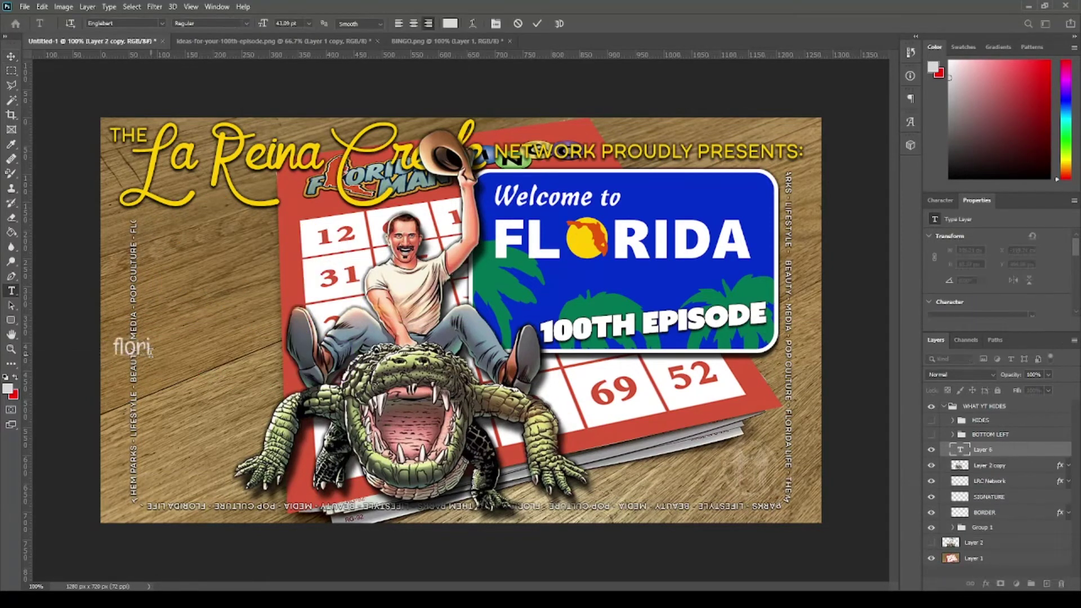
pyautogui.write('da man')
pyautogui.press('Return')
pyautogui.write('bingo')
pyautogui.hotkey('ctrl', 'Return')
pyautogui.press('v')
pyautogui.click(939, 200)
pyautogui.click(962, 283)
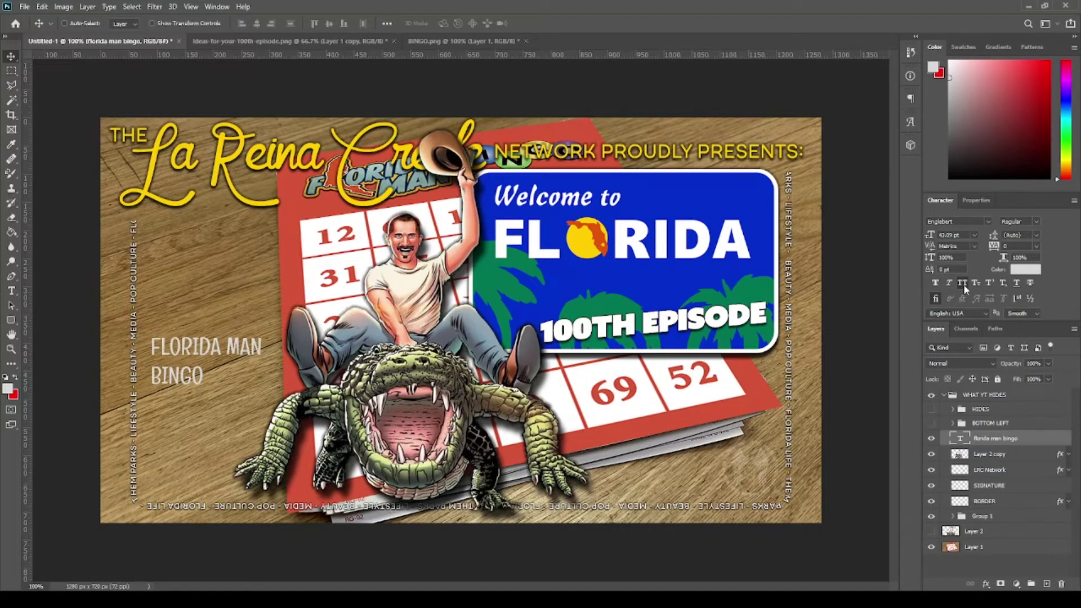
# - Set the title in the heavy MOON GET! font and size BINGO at 103 pt to match the width of FLORIDA MAN
pyautogui.write('moon')
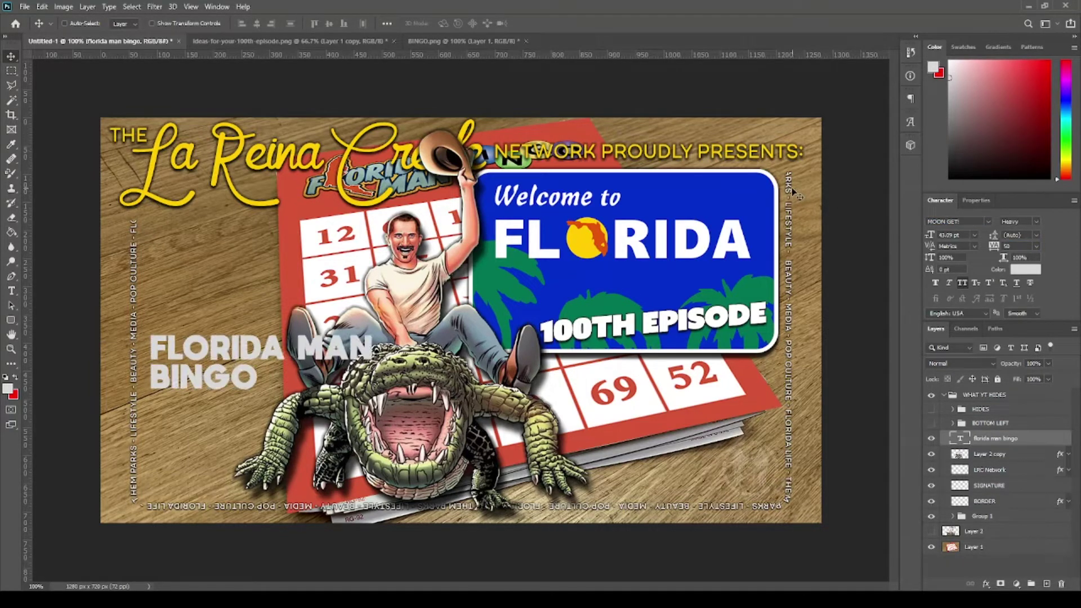
pyautogui.doubleClick(289, 343)
pyautogui.click(967, 236)
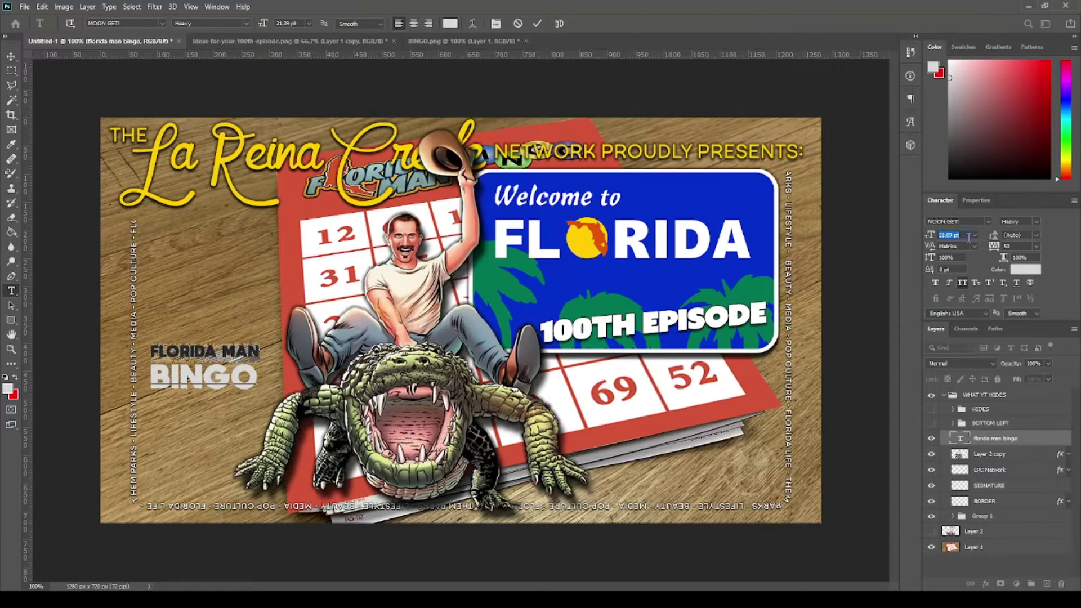
pyautogui.write('105')
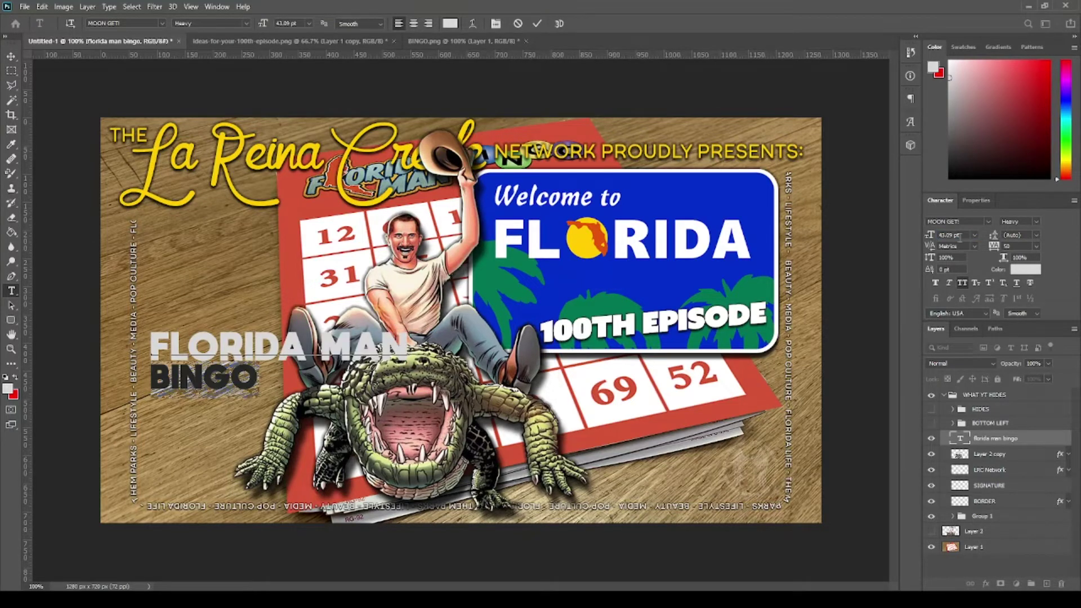
pyautogui.press('Return')
pyautogui.hotkey('ctrl', 'Return')
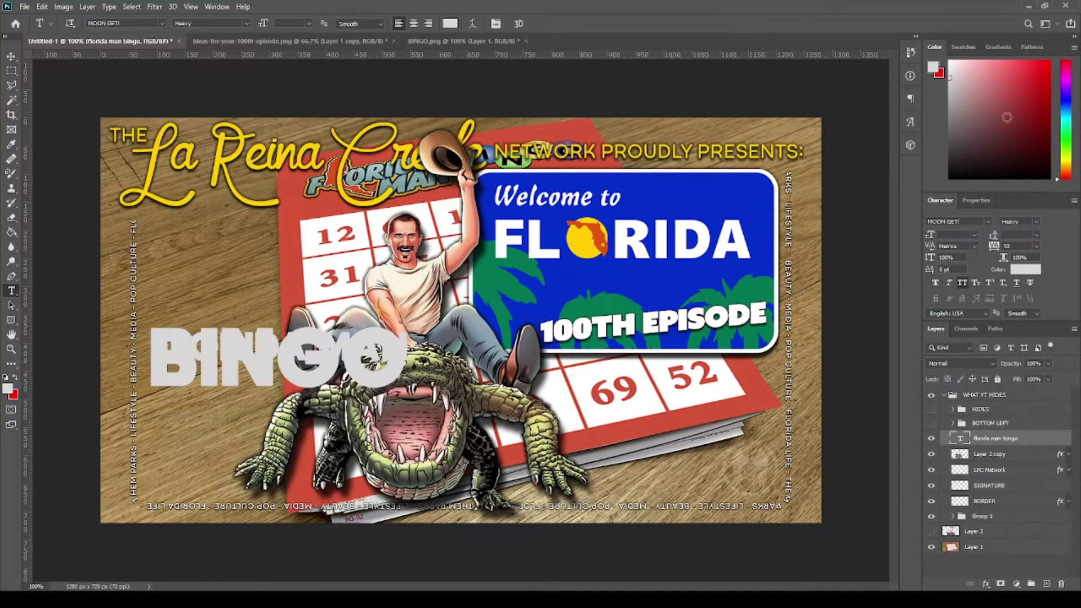
# - Color the title bright green and increase its leading so FLORIDA MAN and BINGO sit on separate lines
pyautogui.press('i')
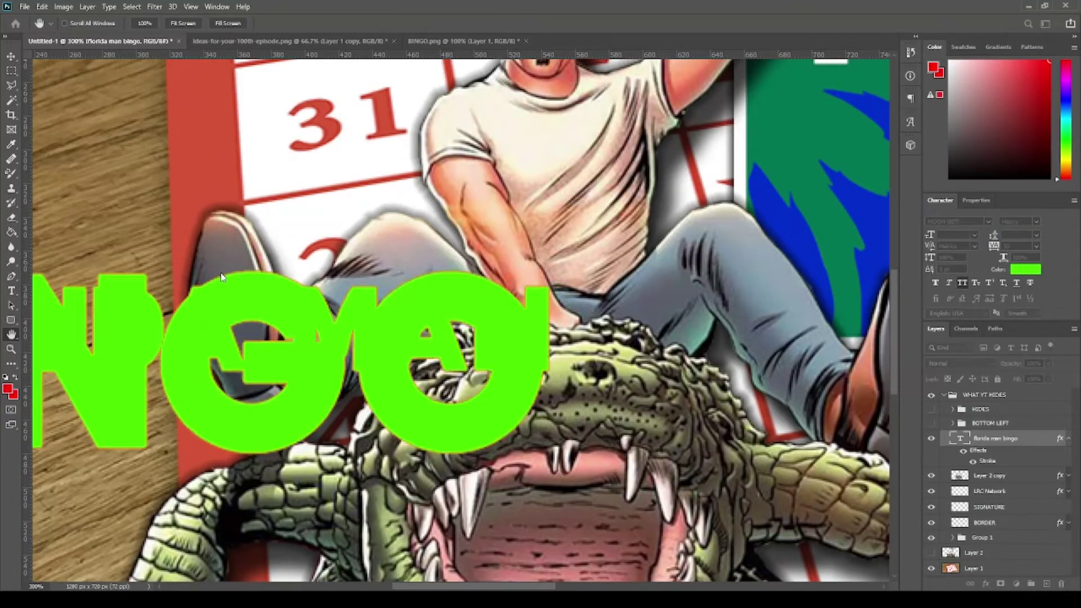
pyautogui.press('h')
pyautogui.doubleClick(960, 438)
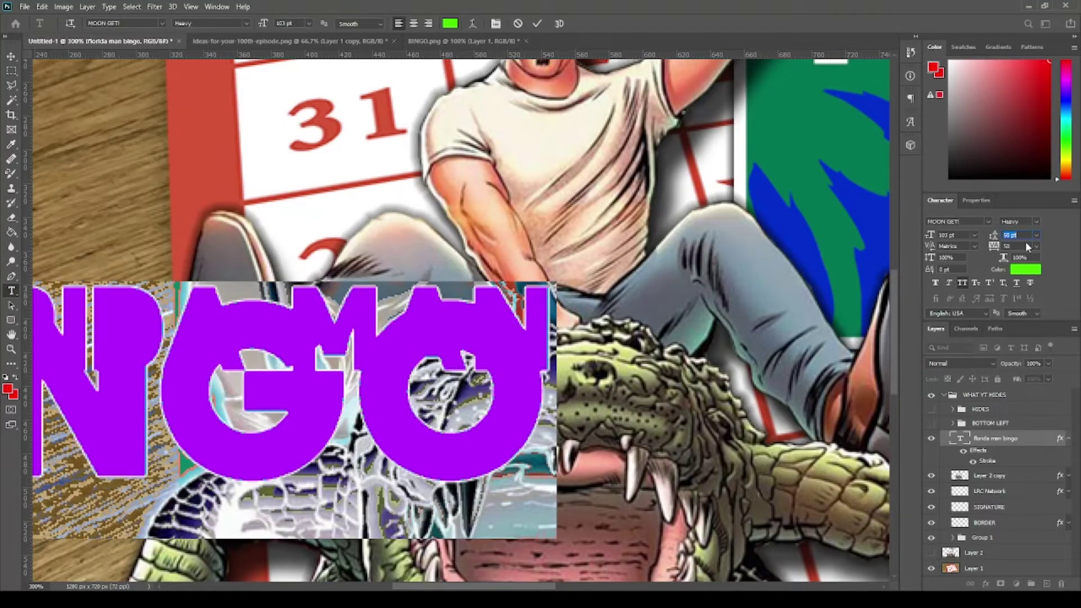
pyautogui.press('Tab')
pyautogui.write('100')
pyautogui.press('Return')
pyautogui.hotkey('ctrl', 'Return')
pyautogui.tripleClick(238, 422)
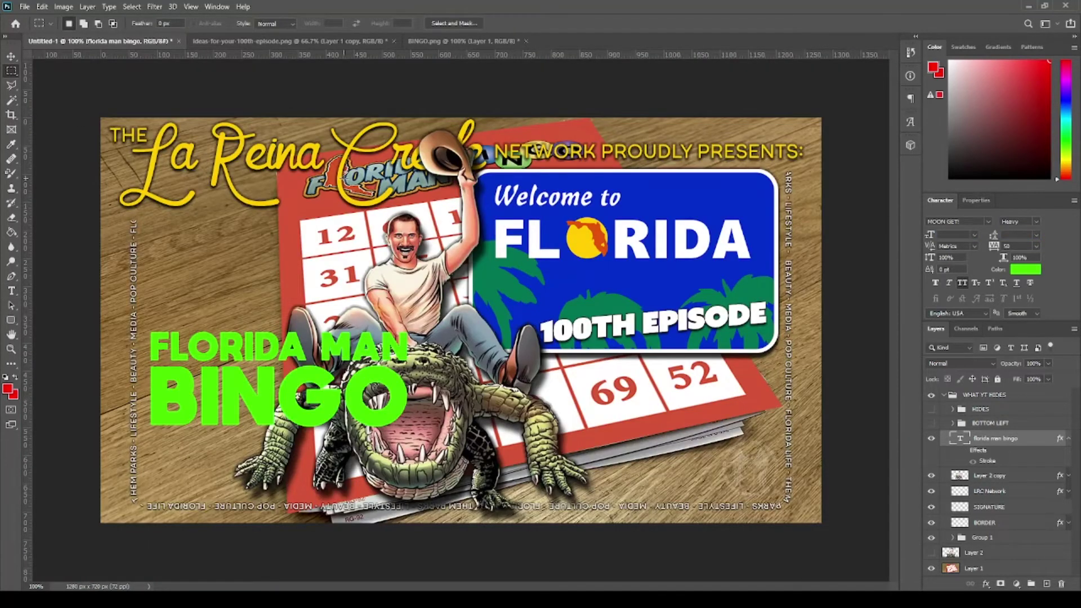
# - Rearrange the composition with the rider on the right side, the Florida sign on the left and the green title beneath the sign
pyautogui.press('v')
pyautogui.moveTo(346, 388); pyautogui.dragTo(691, 315)
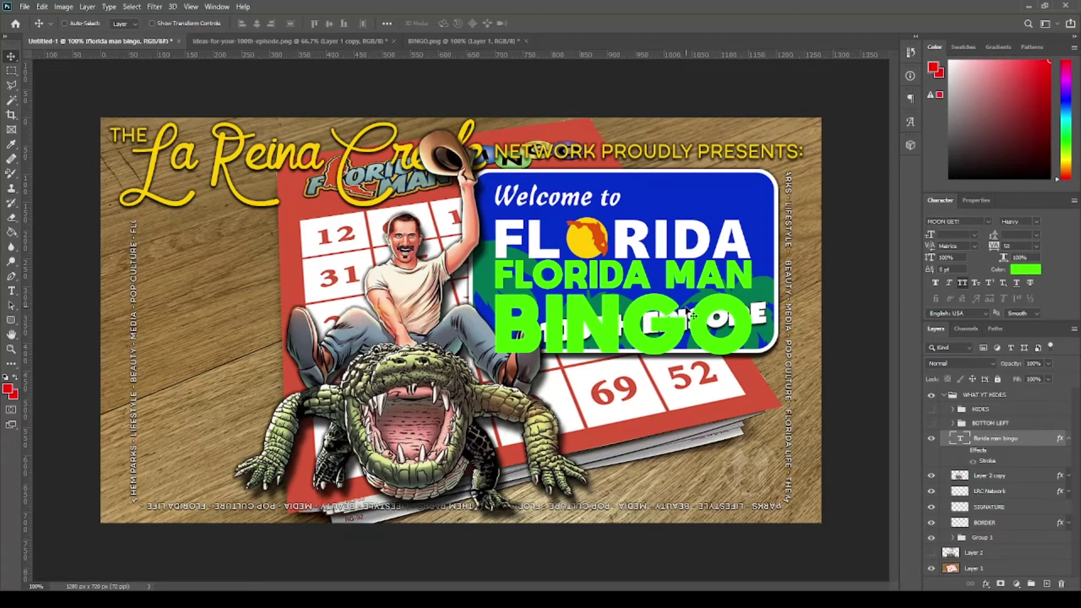
pyautogui.hotkey('ctrl', 'z')
pyautogui.hotkey('ctrl', 'z')
pyautogui.hotkey('ctrl', 'z')
pyautogui.hotkey('ctrl', 'z')
pyautogui.hotkey('ctrl', 'z')
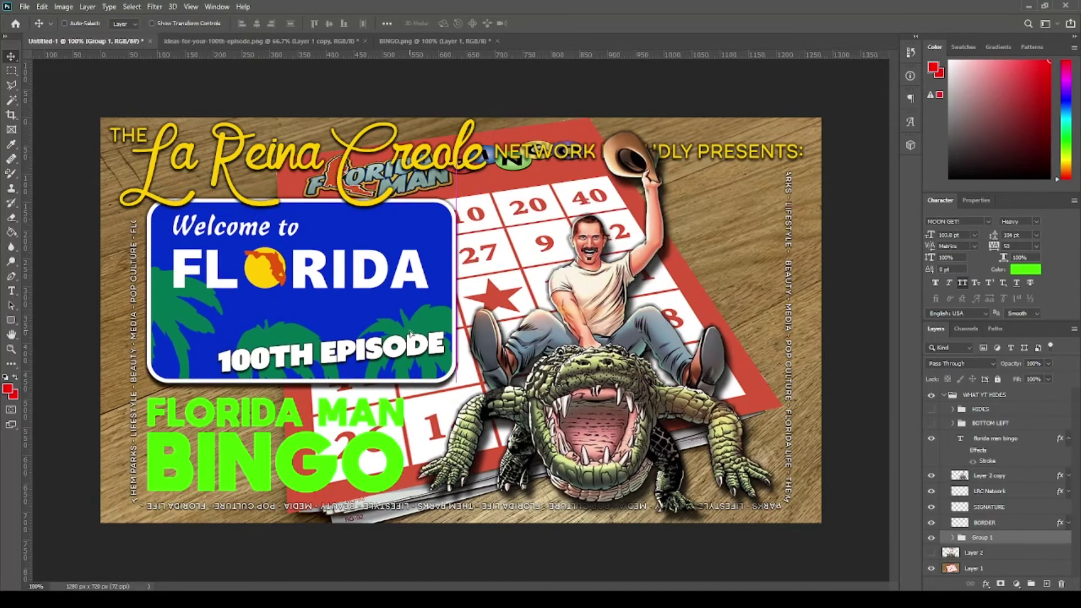
# - Shift the Florida sign lower and show the BOTTOM LEFT group with the original white branding
pyautogui.hotkey('ctrl', 'z')
pyautogui.hotkey('ctrl', 'z')
pyautogui.hotkey('ctrl', 'z')
pyautogui.hotkey('ctrl', 'z')
pyautogui.hotkey('ctrl', 'z')
pyautogui.hotkey('ctrl', 'z')
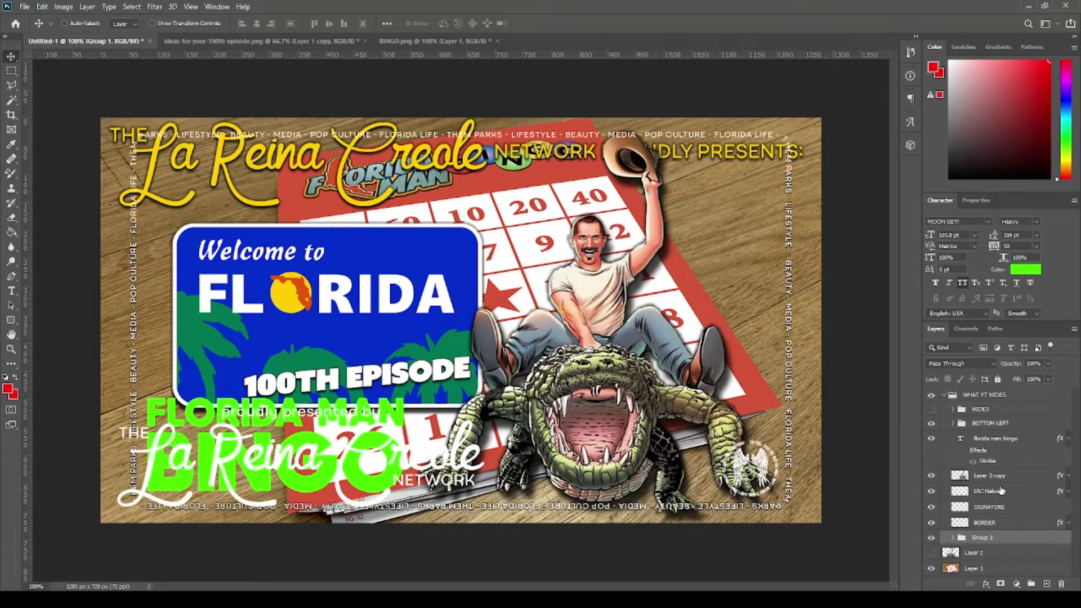
# - Remove the modified LRC Network, SIGNATURE and BORDER layers, and place the original BORDER layer above the sign group
pyautogui.hotkey('ctrl', 'z')
pyautogui.hotkey('ctrl', 'z')
pyautogui.hotkey('ctrl', 'z')
pyautogui.hotkey('ctrl', 'z')
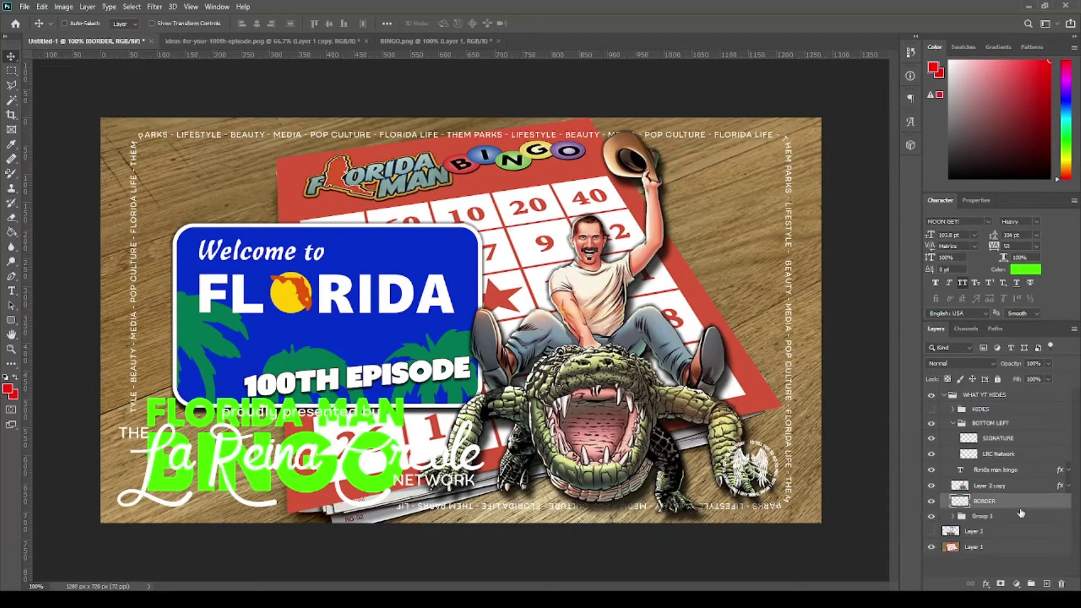
# - Add layer effects to the BORDER text, and move the LRC Network layer out of BOTTOM LEFT to just below the title layer
pyautogui.hotkey('ctrl', 'z')
pyautogui.hotkey('ctrl', 'z')
pyautogui.hotkey('ctrl', 'z')
pyautogui.press('h')
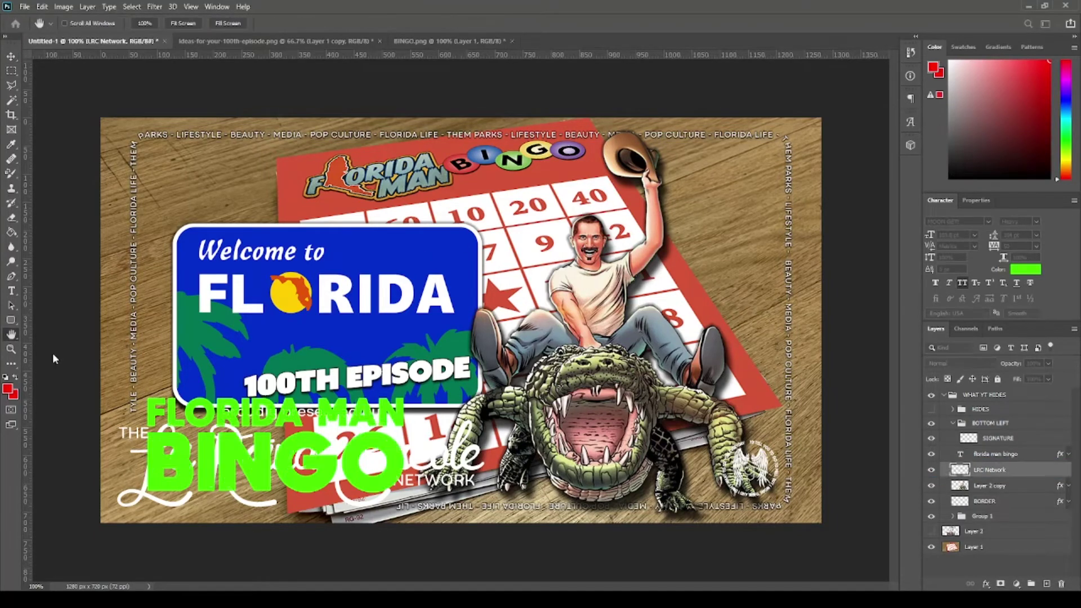
# - Apply the yellow lettering effects to the LRC Network layer
pyautogui.hotkey('ctrl', 'z')
pyautogui.hotkey('ctrl', 'z')
pyautogui.hotkey('ctrl', 'z')
pyautogui.hotkey('ctrl', 'z')
pyautogui.press('v')
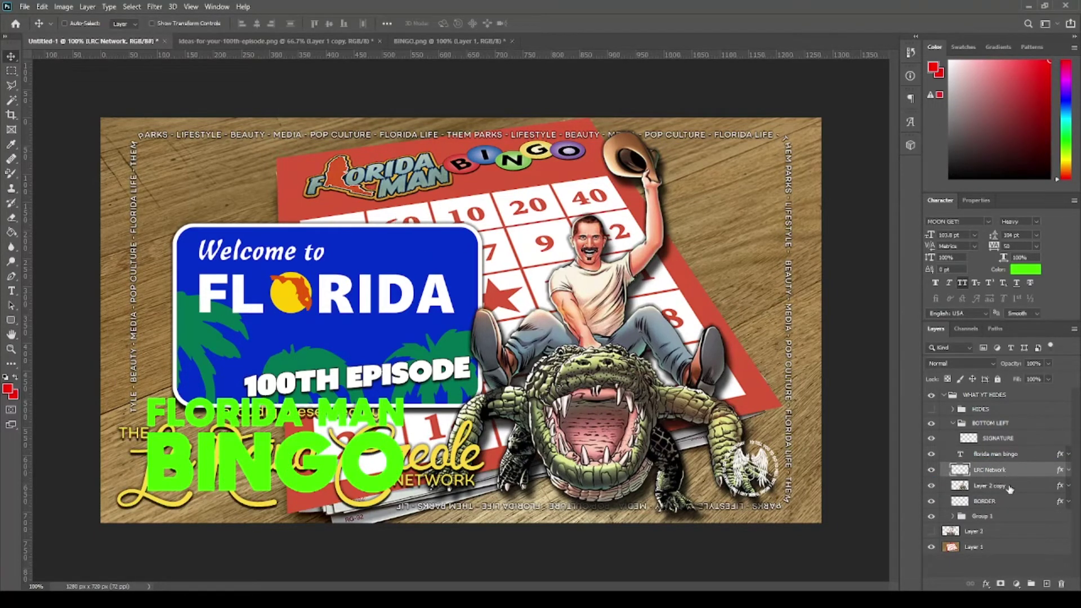
# - Try placing the Florida sign in the design's lower-left corner behind the title and network lettering
pyautogui.hotkey('ctrl', 'z')
pyautogui.hotkey('ctrl', 'z')
pyautogui.hotkey('ctrl', 'z')
pyautogui.hotkey('ctrl', 'z')
pyautogui.hotkey('ctrl', 'z')
pyautogui.hotkey('ctrl', 'z')
pyautogui.hotkey('ctrl', 'z')
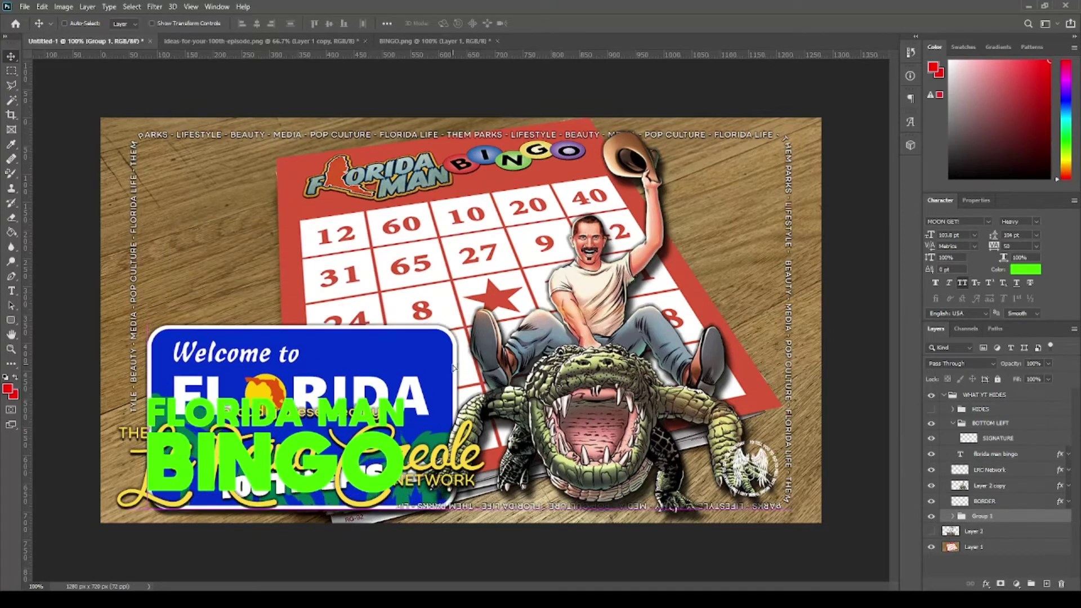
# - Try the green title over the rider, and place it back across the middle of the Florida sign
pyautogui.hotkey('ctrl', 'z')
pyautogui.hotkey('ctrl', 'z')
pyautogui.hotkey('ctrl', 'z')
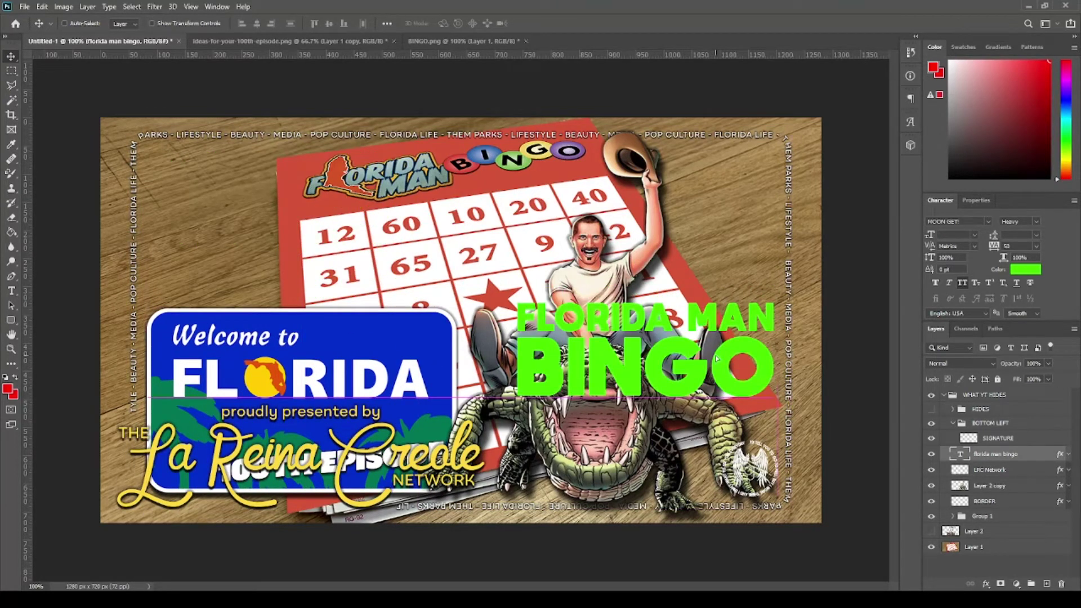
pyautogui.hotkey('ctrl', 'shift', 'z')
pyautogui.hotkey('ctrl', 'shift', 'z')
pyautogui.hotkey('ctrl', 'shift', 'z')
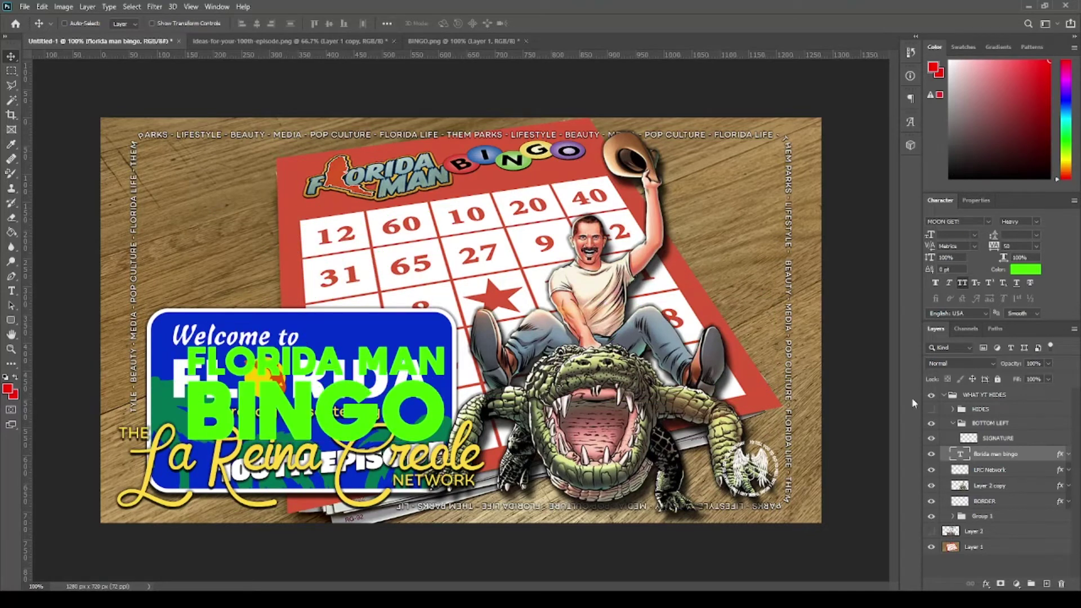
# - Put the title and the sign group into BOTTOM LEFT and raise them together above the network lettering
pyautogui.hotkey('ctrl', 'shift', 'z')
pyautogui.hotkey('ctrl', 'shift', 'z')
pyautogui.hotkey('ctrl', 'shift', 'z')
pyautogui.hotkey('ctrl', 'shift', 'z')
pyautogui.hotkey('ctrl', 'shift', 'z')
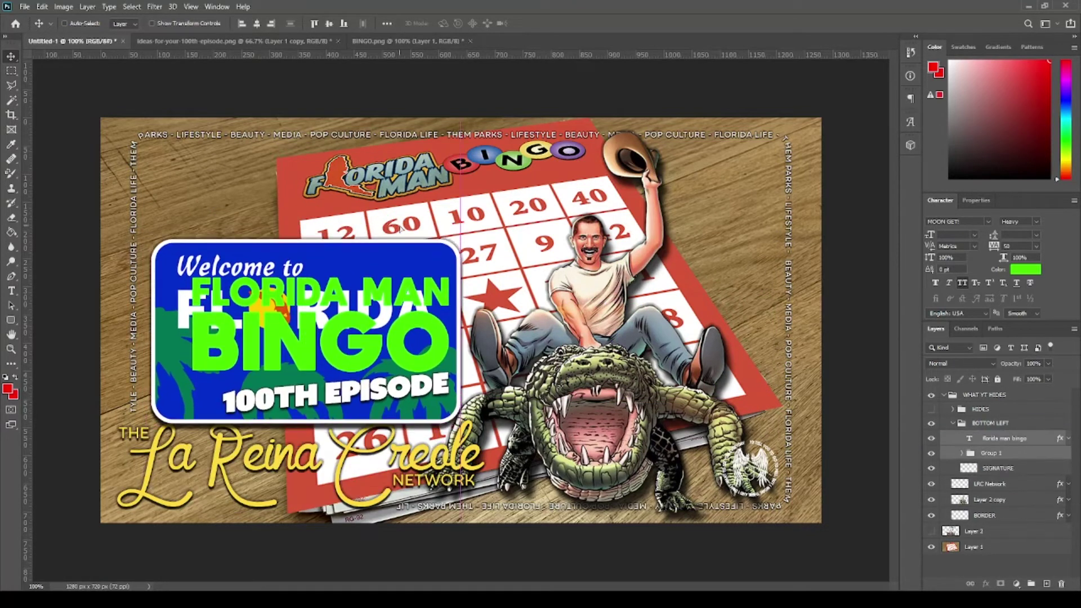
pyautogui.hotkey('ctrl', 'shift', 'z')
pyautogui.hotkey('ctrl', 'shift', 'z')
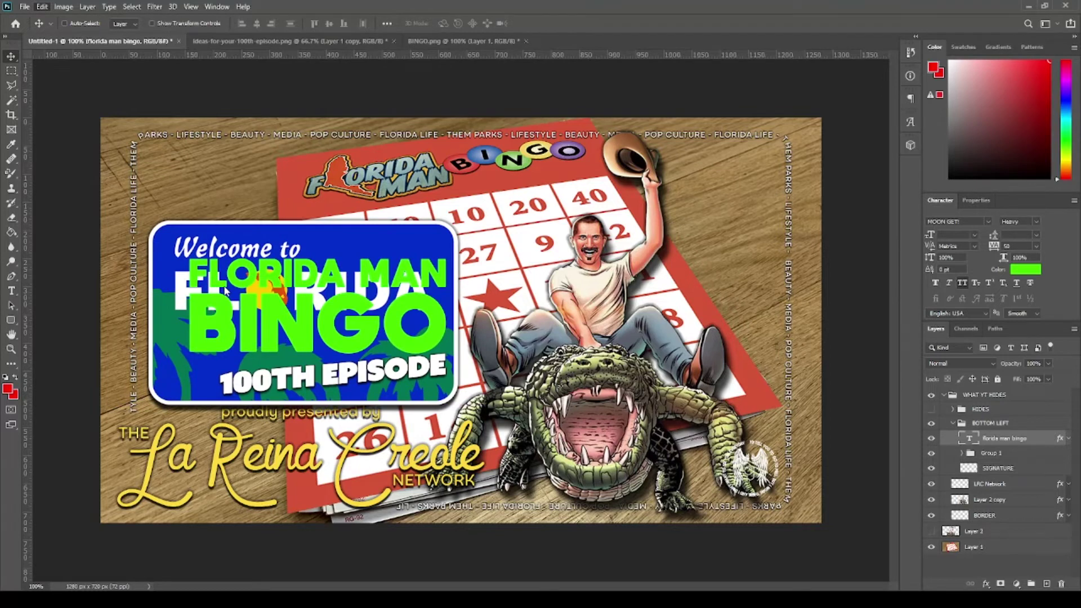
# - Tilt the title to match the 100TH EPISODE text, and give it a golden color overlay, outer glow and drop shadow
pyautogui.hotkey('ctrl', 'shift', 'z')
pyautogui.hotkey('ctrl', 'shift', 'z')
pyautogui.hotkey('ctrl', 'shift', 'z')
pyautogui.hotkey('ctrl', 'shift', 'z')
pyautogui.hotkey('ctrl', 'shift', 'z')
pyautogui.doubleClick(998, 440)
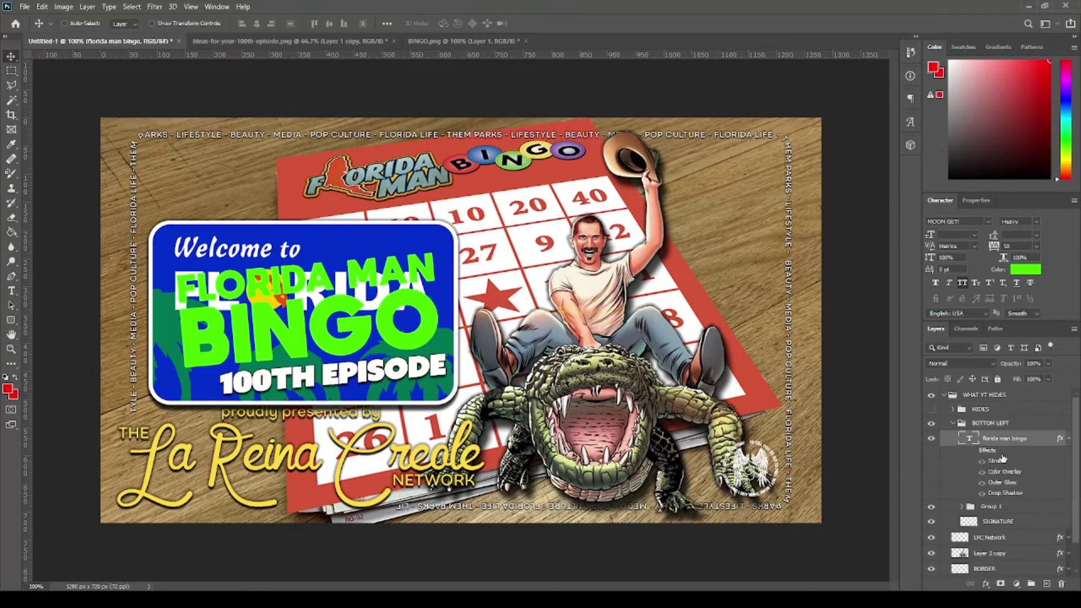
pyautogui.press('Escape')
pyautogui.hotkey('ctrl', '-')
pyautogui.hotkey('ctrl', '-')
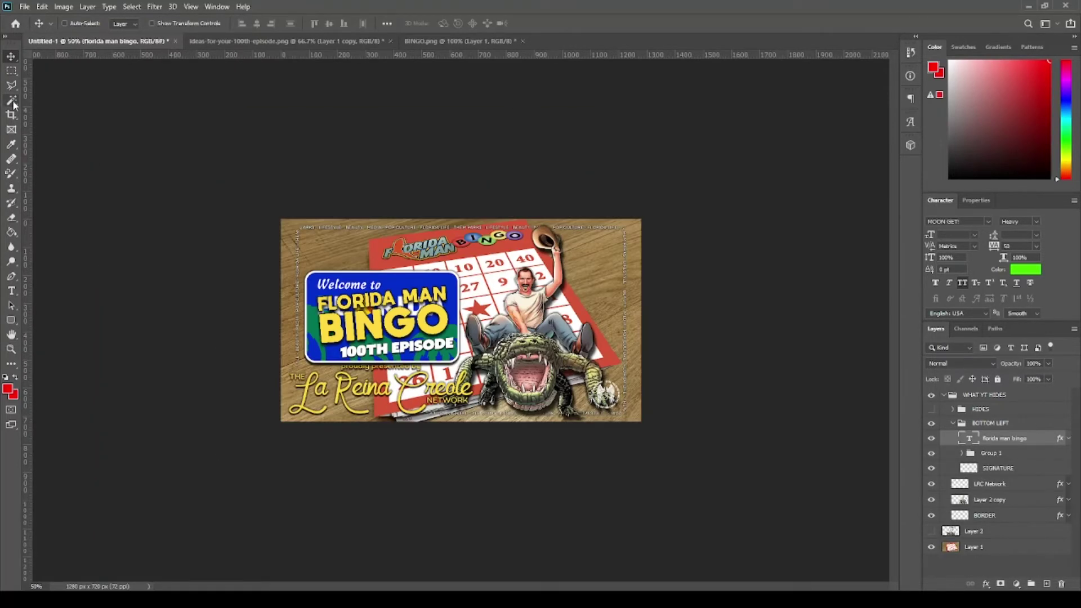
# - Try coloring the BINGO letters individually in red, blue, green, yellow and lavender, with FLORIDA MAN in yellow
pyautogui.press('i')
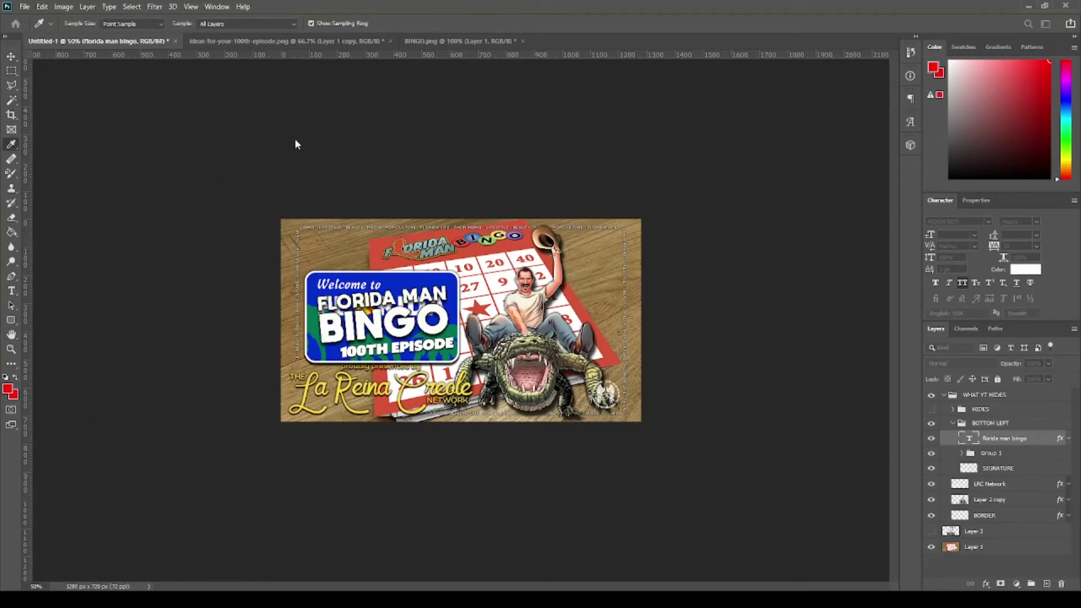
pyautogui.press('t')
pyautogui.click(327, 273)
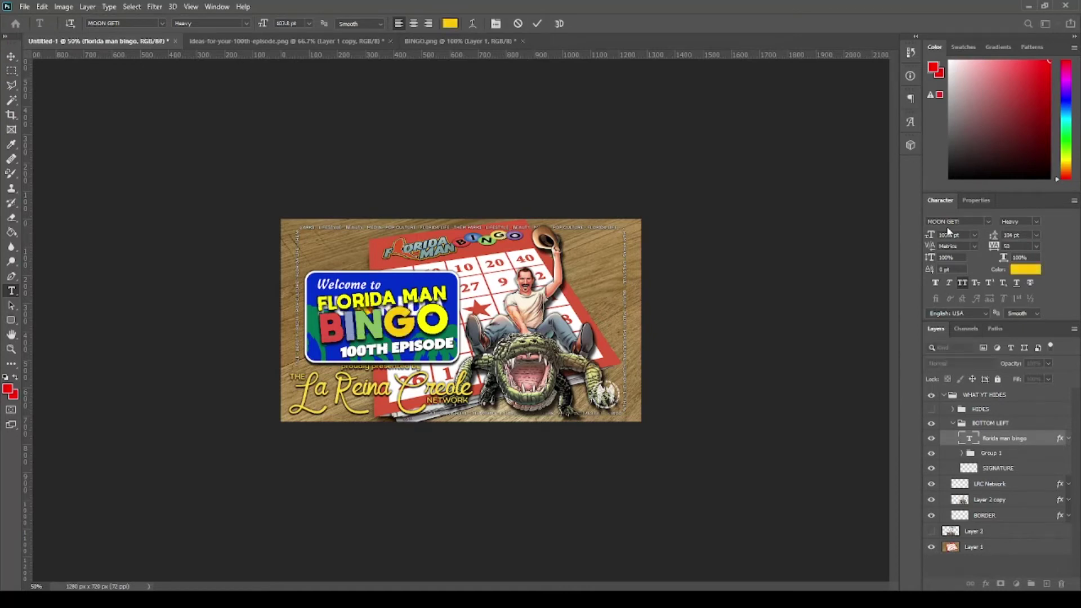
pyautogui.hotkey('shift', 'Right')
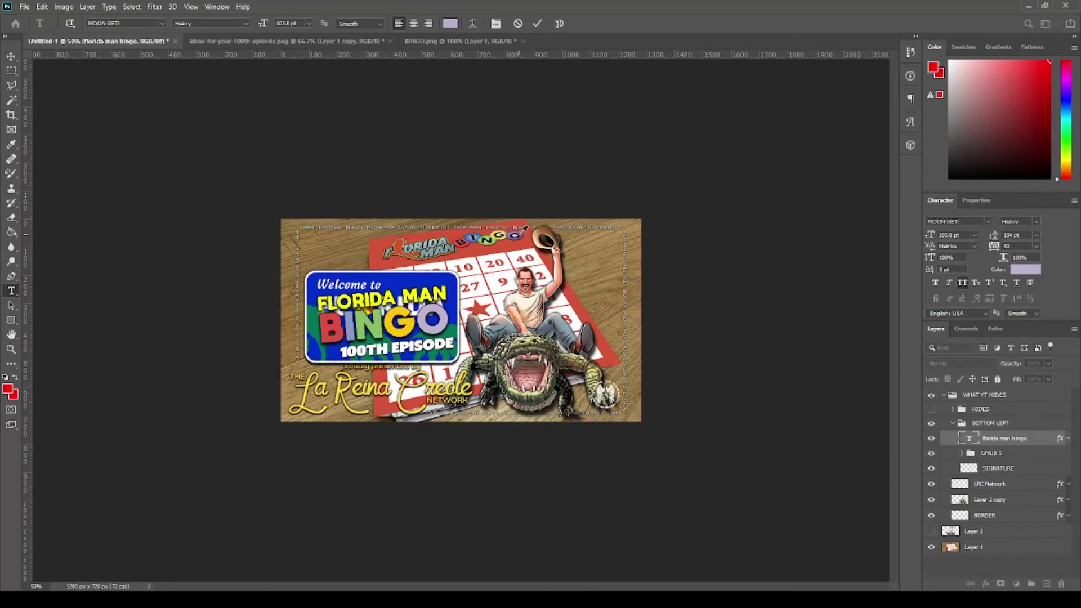
pyautogui.hotkey('ctrl', 'Return')
pyautogui.press('m')
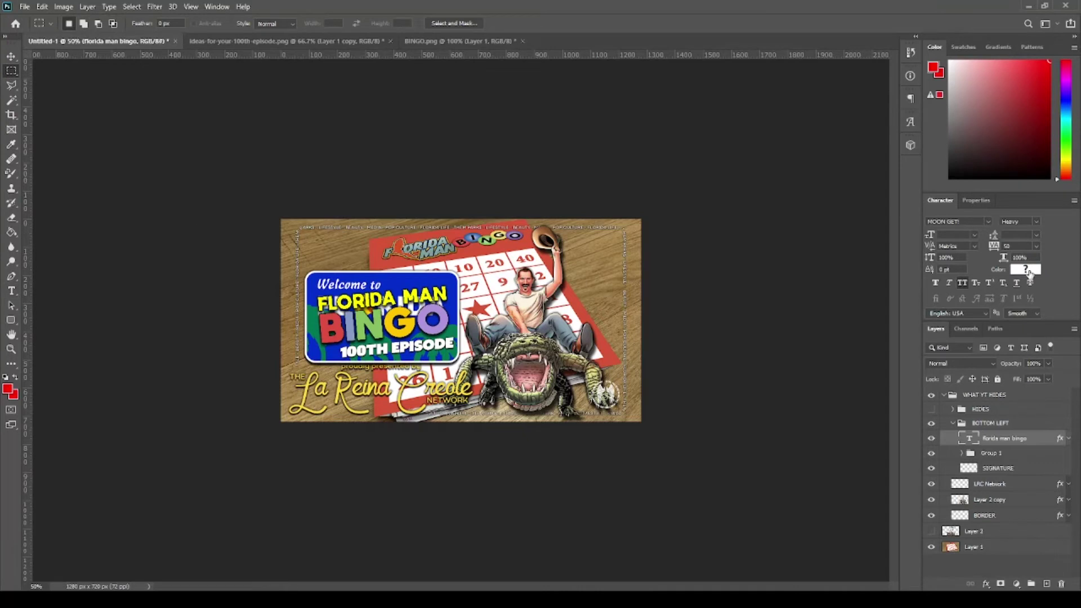
# - Set the whole Florida Man Bingo title to bright yellow and apply faux italic
pyautogui.hotkey('ctrl', 'z')
pyautogui.hotkey('ctrl', 'z')
pyautogui.hotkey('ctrl', 'z')
pyautogui.hotkey('ctrl', 'z')
pyautogui.hotkey('ctrl', 'z')
pyautogui.hotkey('ctrl', 'z')
pyautogui.hotkey('ctrl', 'z')
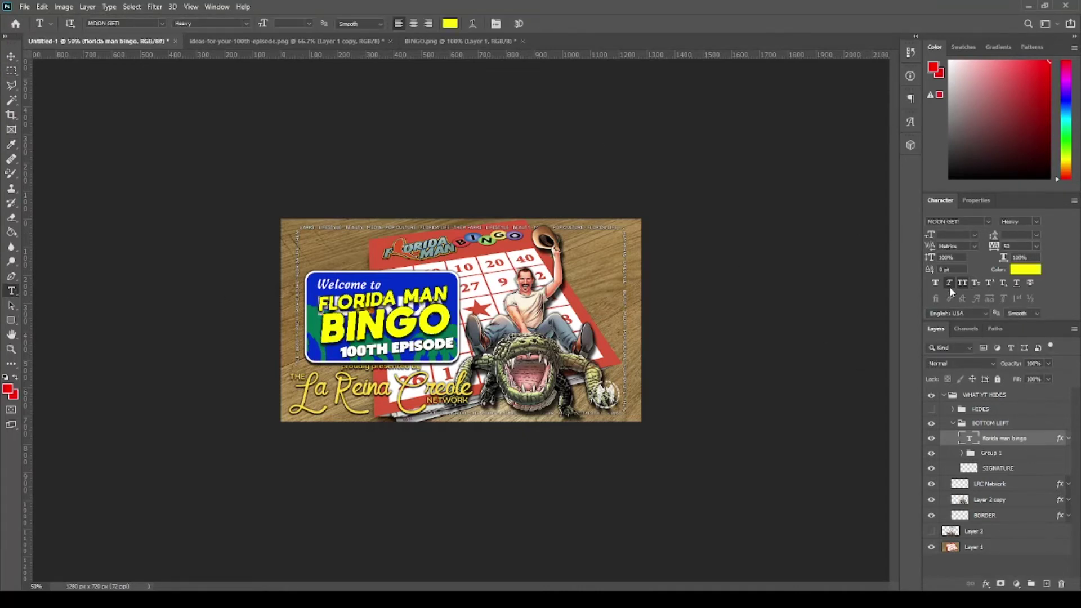
# - Scale the yellow title to 106% so it fills more of the sign's width
pyautogui.press('z')
pyautogui.click(249, 311)
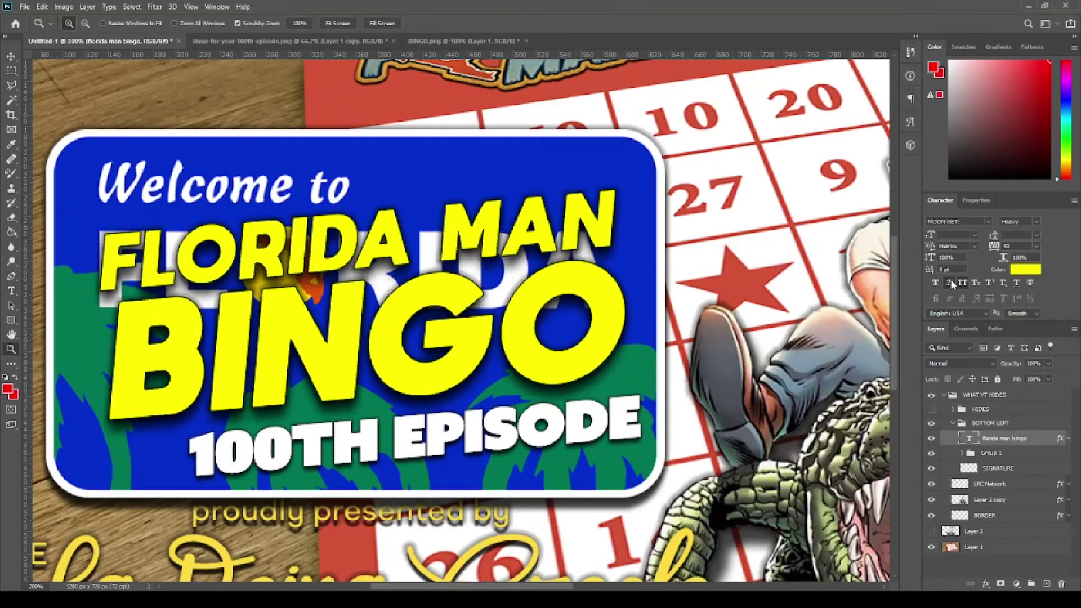
pyautogui.hotkey('ctrl', 't')
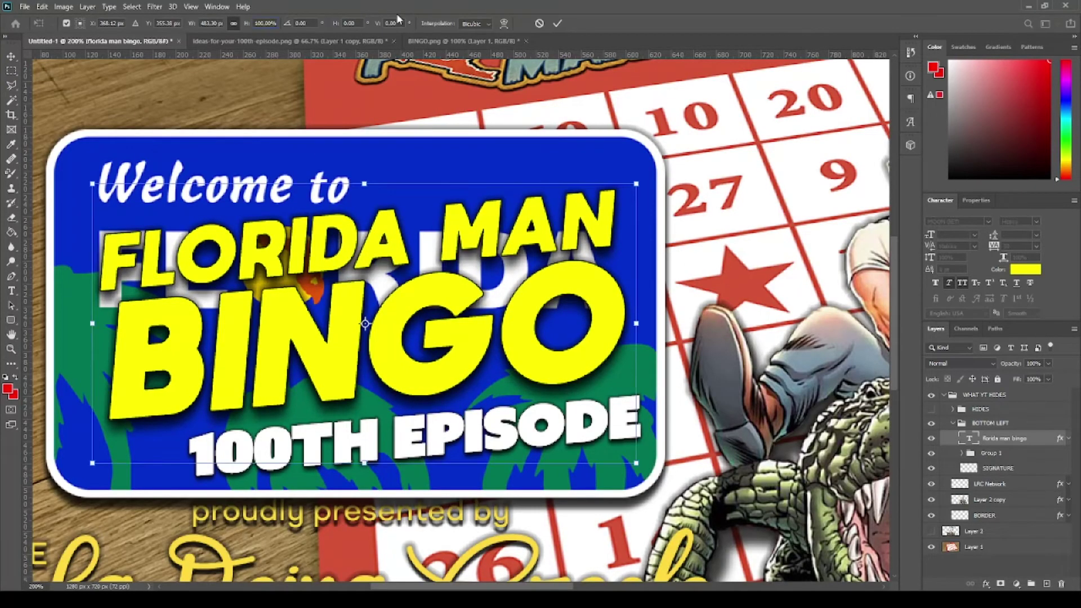
pyautogui.click(260, 23)
pyautogui.write('106')
pyautogui.press('Return')
pyautogui.press('Return')
pyautogui.press('z')
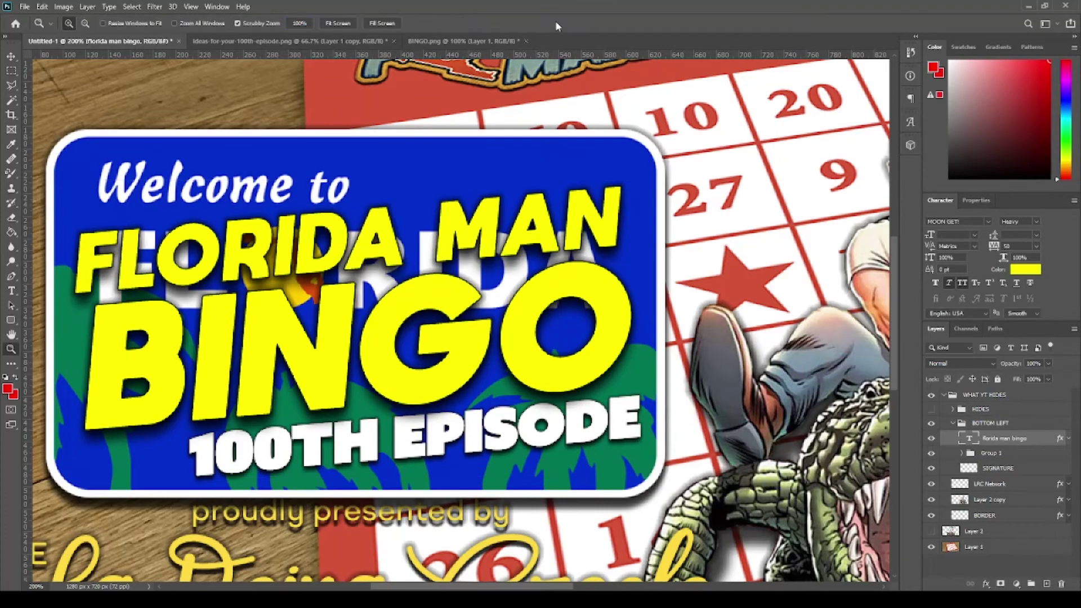
pyautogui.click(299, 23)
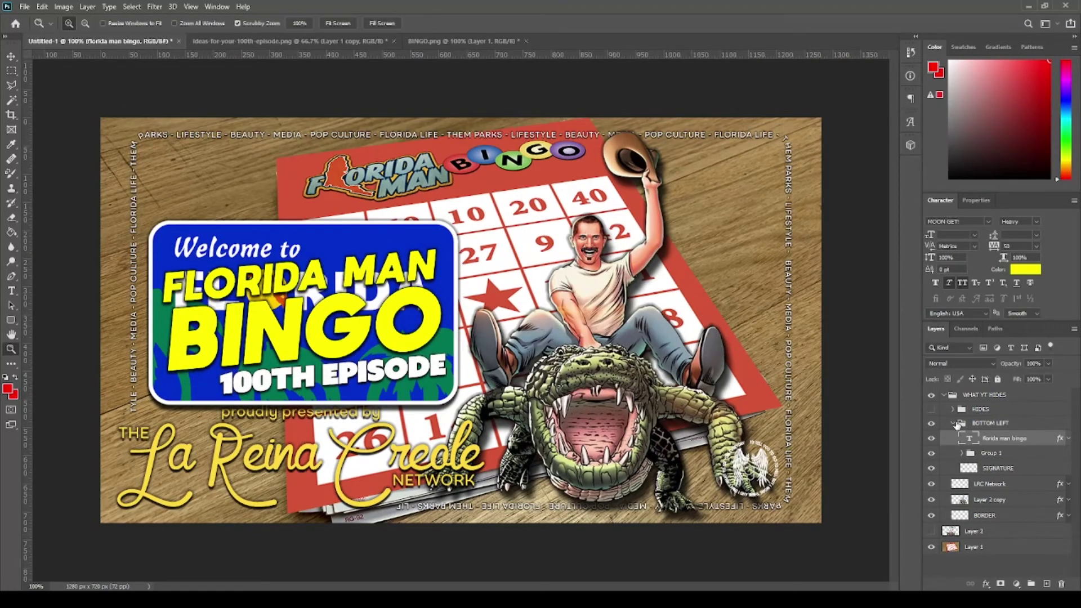
# - Raise the sign and title together by 20 px, and select the sign's background layer inside Group 1
pyautogui.click(964, 454)
pyautogui.press('v')
pyautogui.hotkey('shift', 'Up')
pyautogui.hotkey('shift', 'Up')
pyautogui.click(962, 454)
pyautogui.click(1000, 484)
pyautogui.hotkey('ctrl', '-')
pyautogui.hotkey('ctrl', '-')
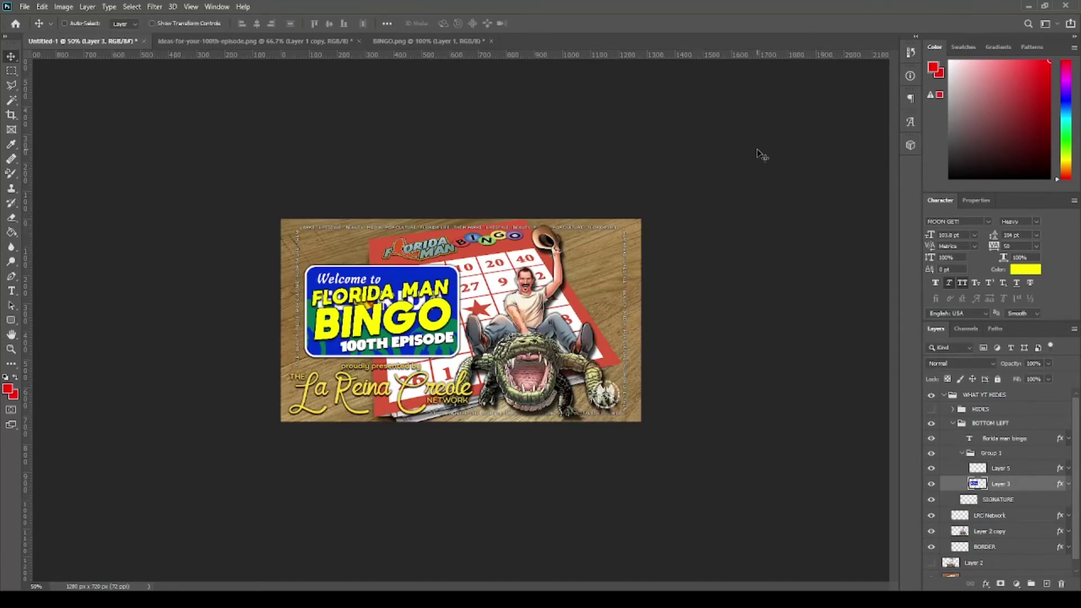
# - Paste the red splatter graphic above the sign's background in Group 1, scaled down to fit inside the sign, with Outer Glow and Drop Shadow effects
pyautogui.click(962, 453)
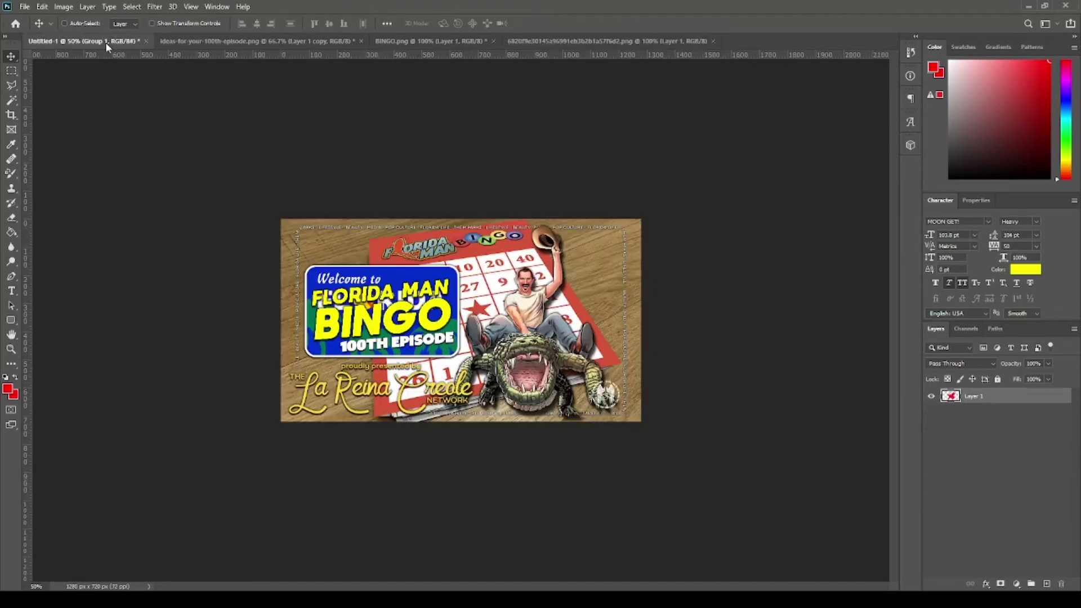
pyautogui.hotkey('ctrl', '+')
pyautogui.hotkey('ctrl', '+')
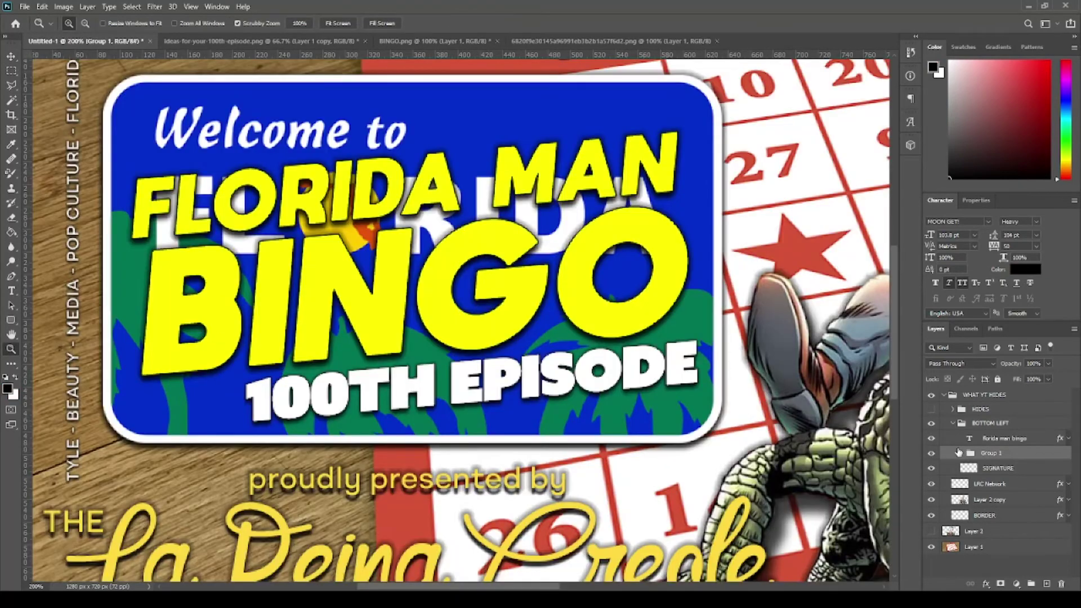
pyautogui.hotkey('ctrl', 'v')
pyautogui.hotkey('ctrl', 't')
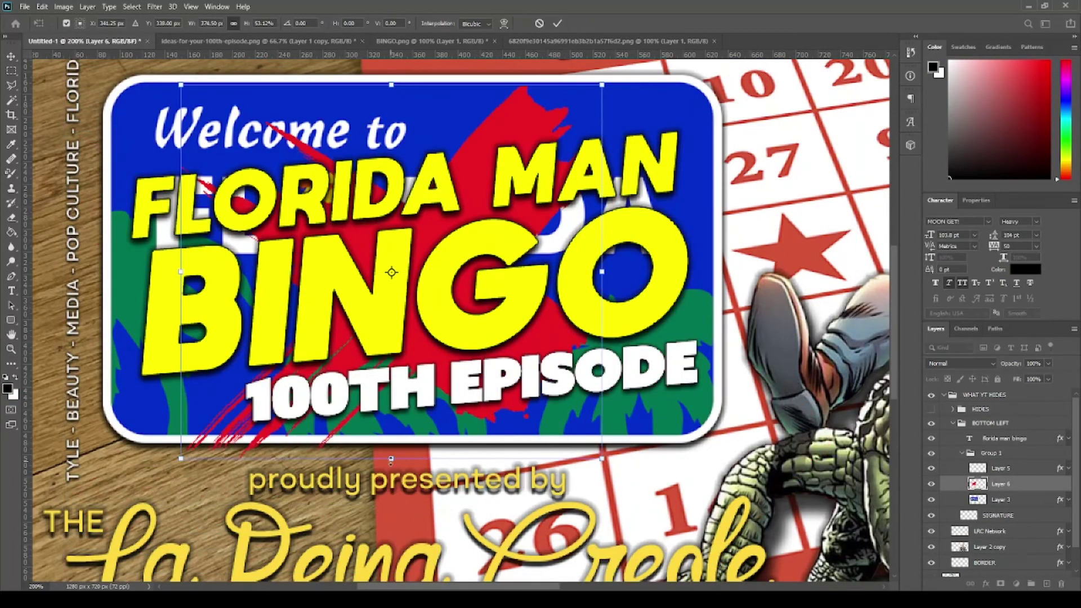
pyautogui.moveTo(392, 350); pyautogui.dragTo(394, 321)
pyautogui.press('Return')
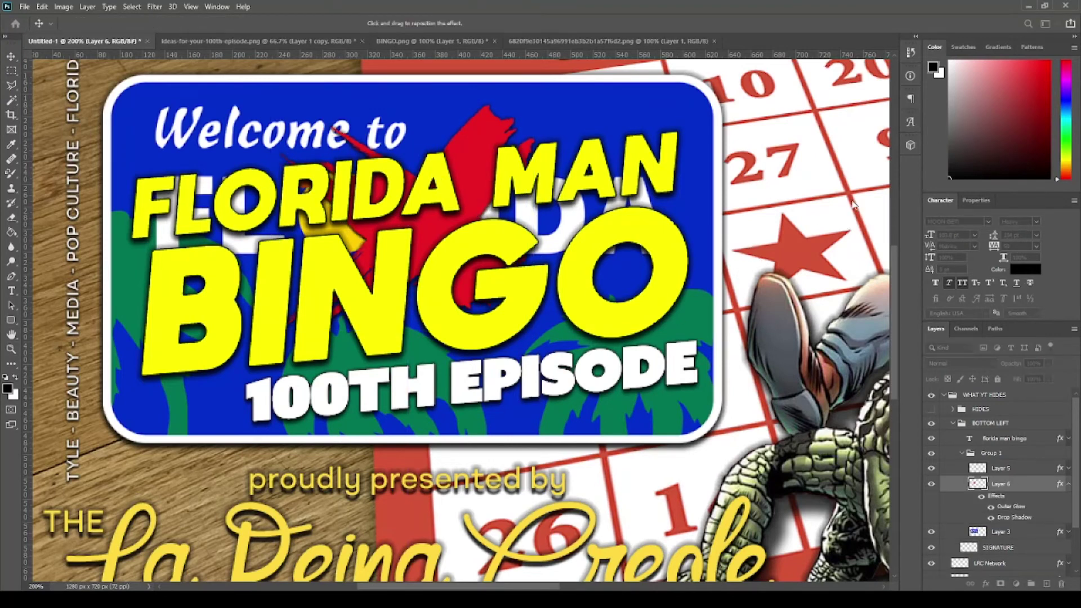
# - Save the composite as 20220428-2.psd and move the sign's layers out of Group 1, directly into the BOTTOM LEFT group
pyautogui.hotkey('ctrl', '1')
pyautogui.press('m')
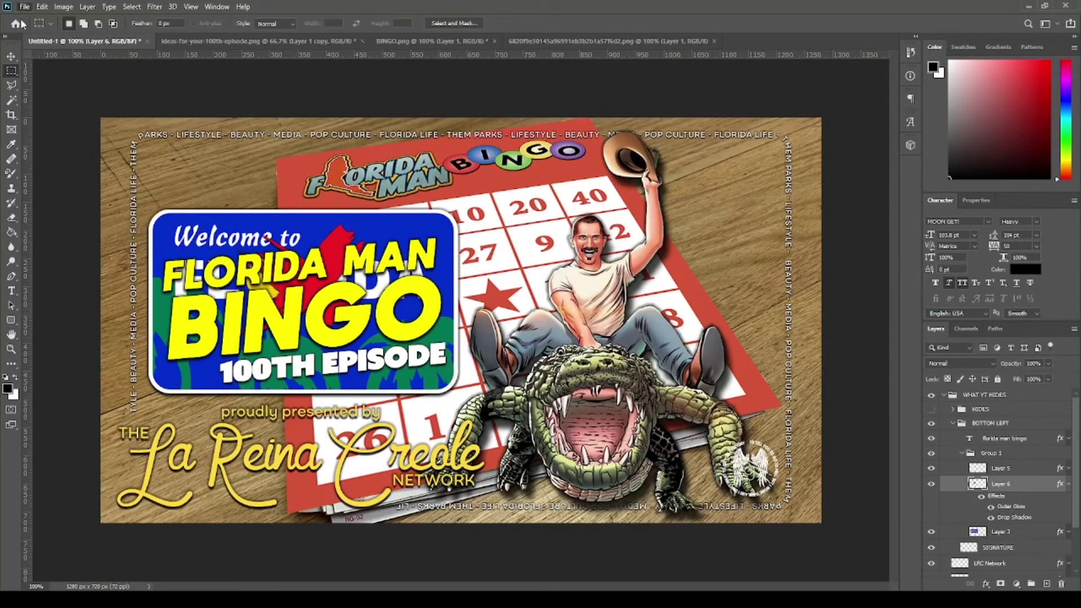
pyautogui.click(1066, 484)
pyautogui.click(991, 453)
pyautogui.moveTo(991, 452); pyautogui.dragTo(1005, 471)
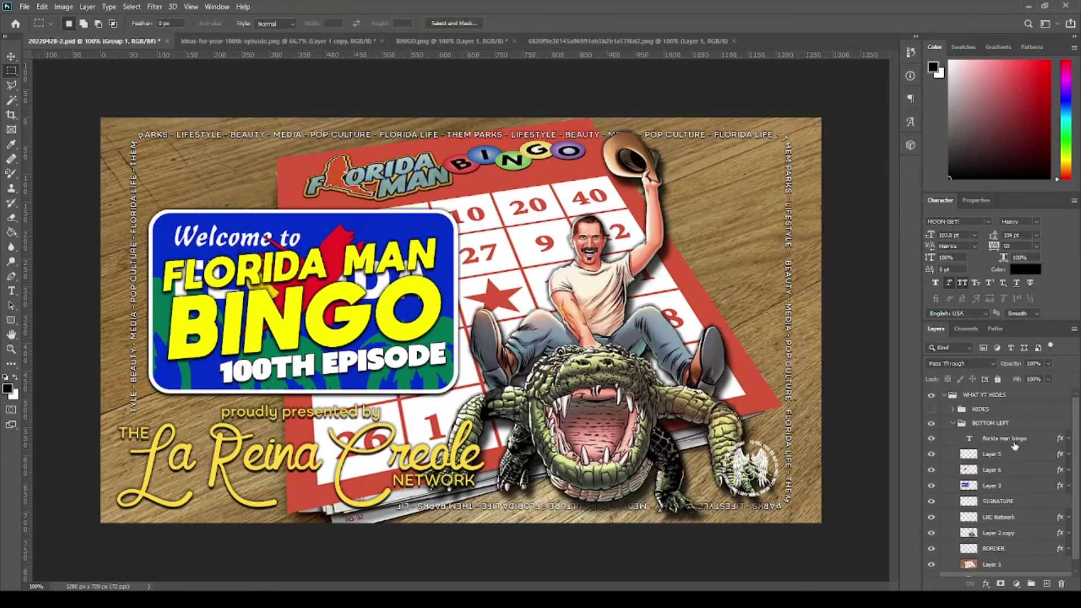